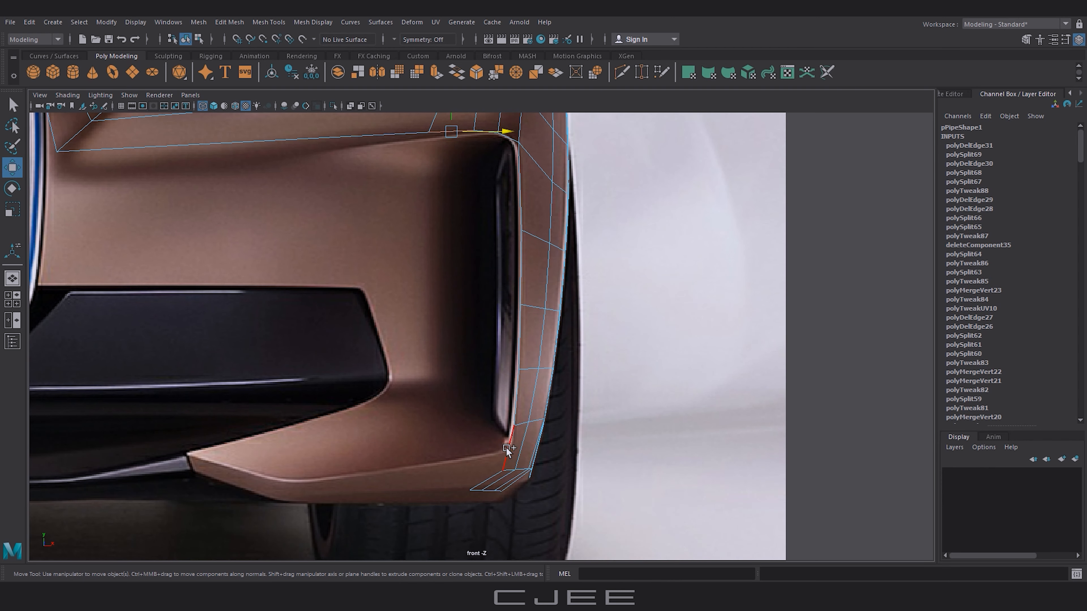
Step: Extrude the border edges around the side air intake, scaling them to about 0.983 and shifting them about -0.016 in X
{"action": "middle_click_drag", "start_coordinate": [703, 382], "coordinate": [714, 400], "text": "alt"}
{"action": "key", "text": "ctrl+e"}
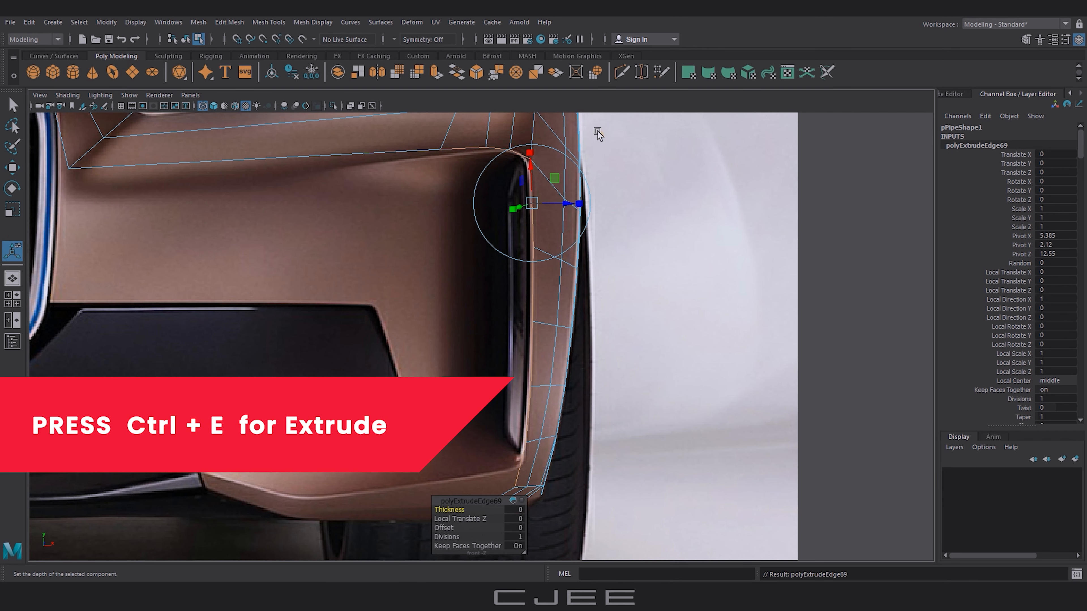
{"action": "left_click", "coordinate": [486, 268]}
{"action": "left_click_drag", "start_coordinate": [487, 318], "coordinate": [522, 317]}
{"action": "scroll", "coordinate": [523, 320], "scroll_direction": "up", "scroll_amount": 5}
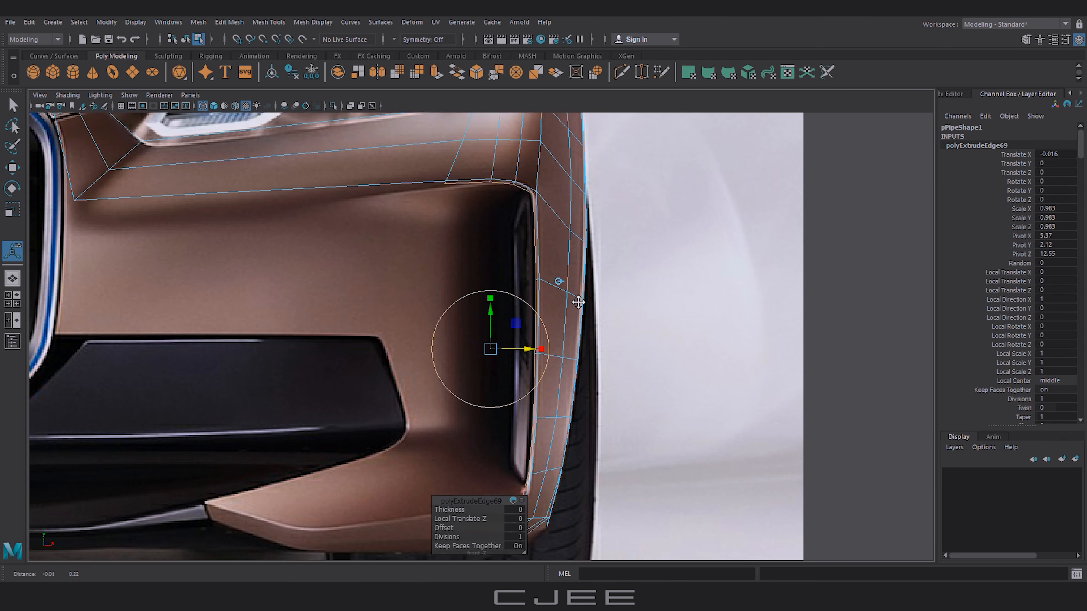
Step: Slide the upper edge of the extruded intake border sideways toward the outer corner to follow the reference contour
{"action": "left_click", "coordinate": [497, 231]}
{"action": "key", "text": "w"}
{"action": "left_click", "coordinate": [509, 202]}
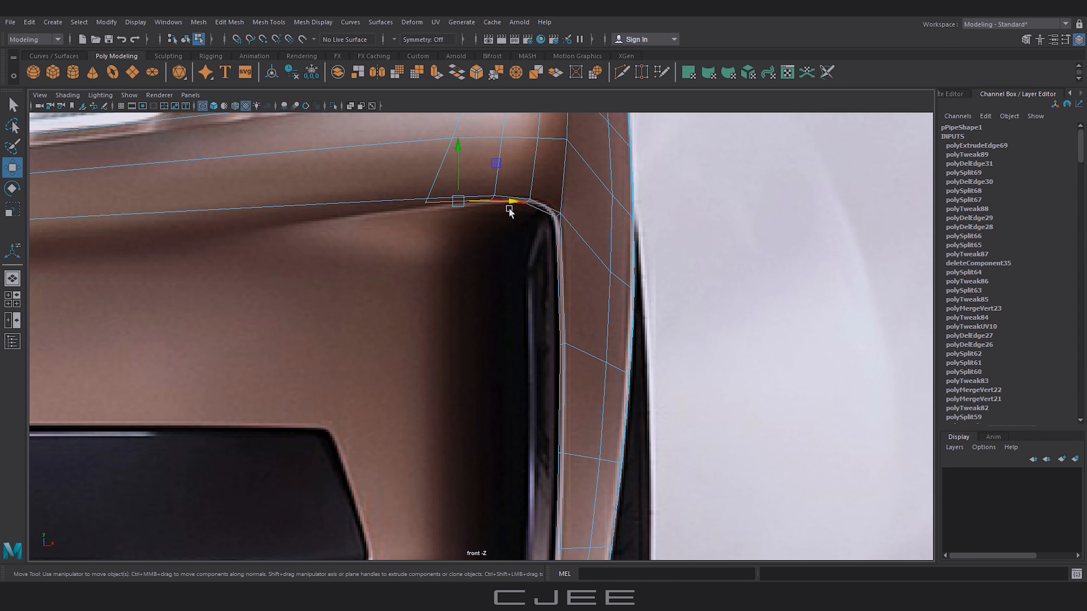
{"action": "scroll", "coordinate": [535, 240], "scroll_direction": "up", "scroll_amount": 3}
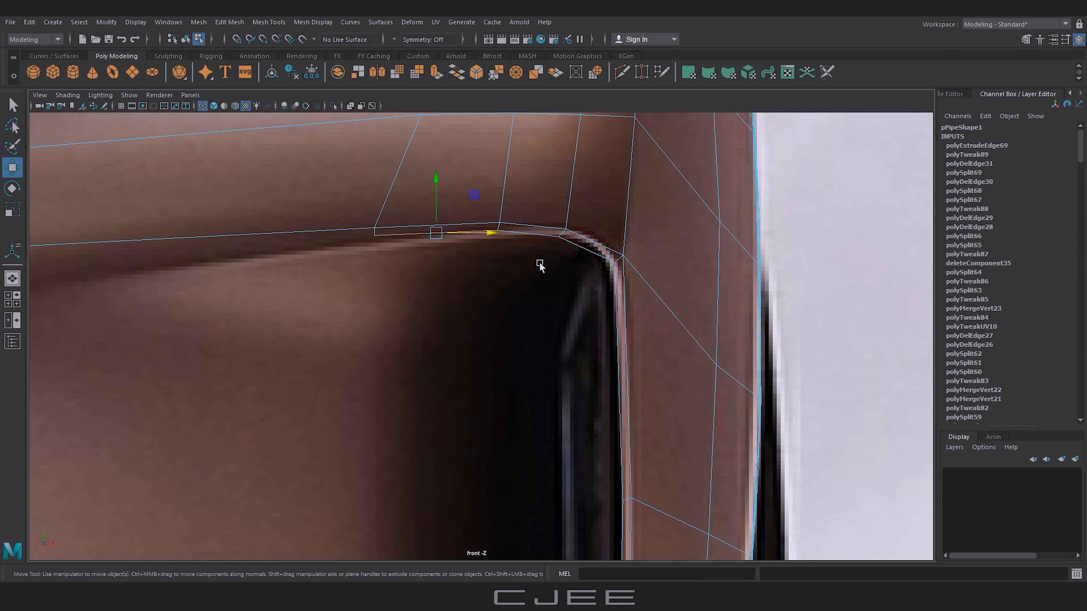
{"action": "left_click_drag", "start_coordinate": [493, 235], "coordinate": [589, 234]}
Step: Extrude the vertical inner edges of the air intake about -0.619 in Z and flatten them in depth
{"action": "scroll", "coordinate": [559, 426], "scroll_direction": "down", "scroll_amount": 5}
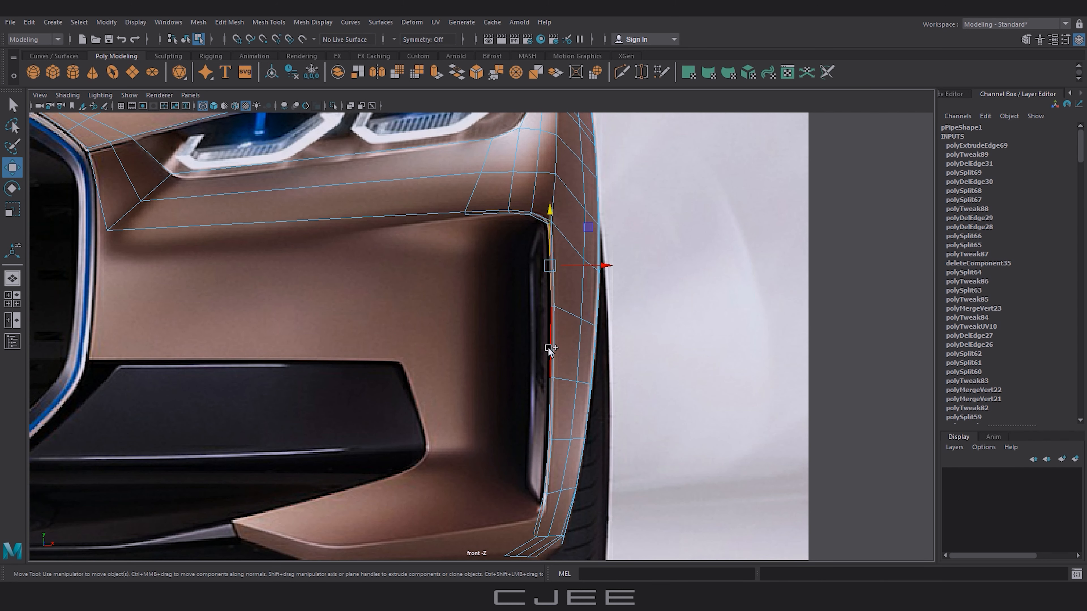
{"action": "key", "text": "ctrl+e"}
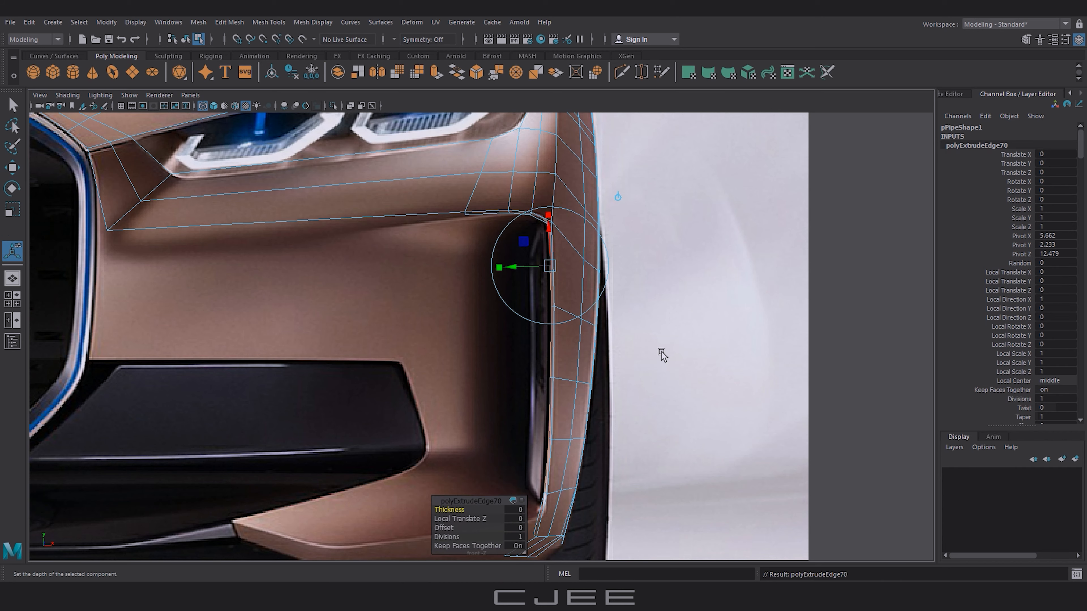
{"action": "key", "text": "space"}
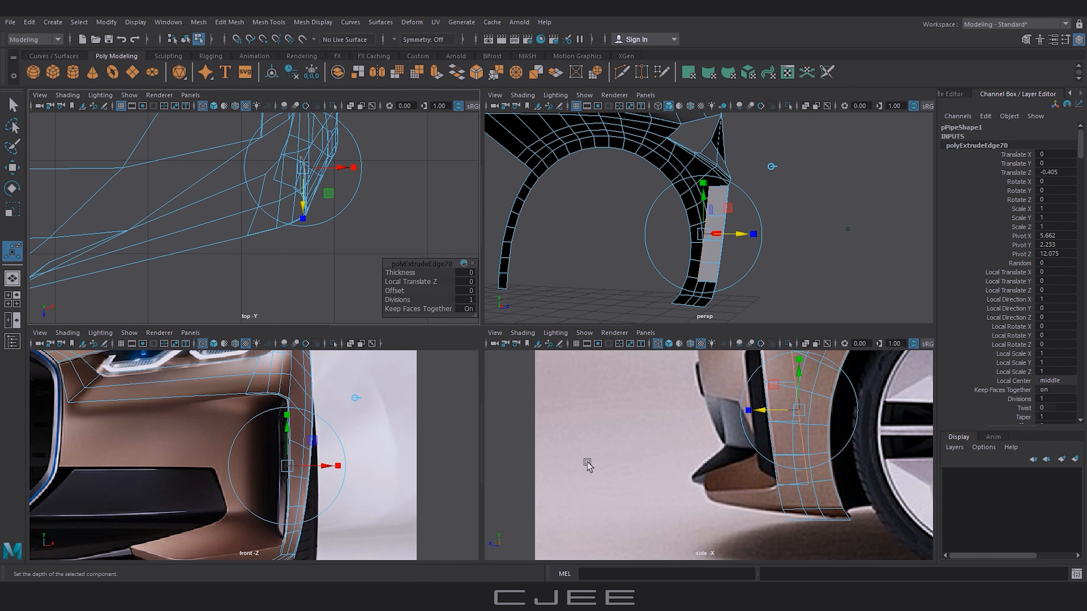
{"action": "left_click_drag", "start_coordinate": [763, 412], "coordinate": [747, 413]}
{"action": "scroll", "coordinate": [747, 412], "scroll_direction": "down", "scroll_amount": 5}
{"action": "key", "text": "r"}
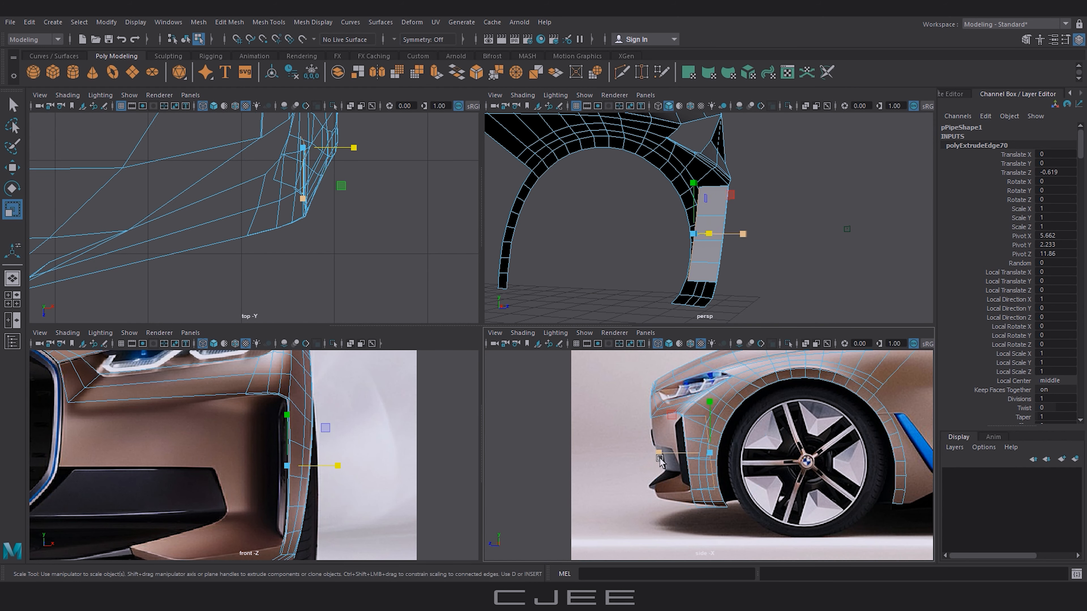
Step: Shift the extruded intake edges slightly toward the grille in the front view
{"action": "key", "text": "space"}
{"action": "key", "text": "w"}
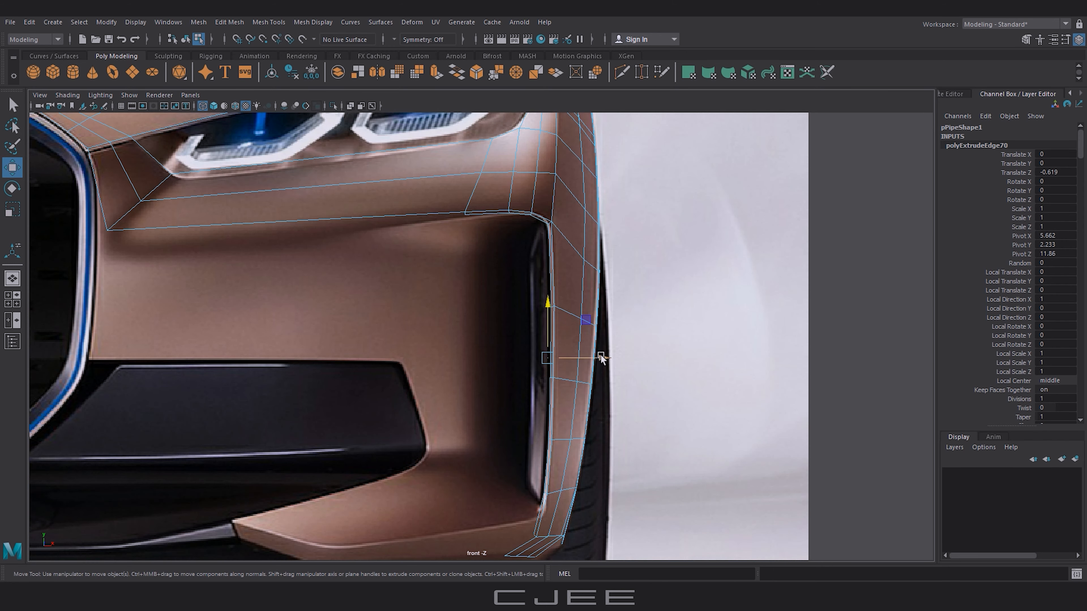
{"action": "left_click_drag", "start_coordinate": [599, 359], "coordinate": [585, 361]}
Step: Lower the top vertex, raise the bottom vertex and align those between along the intake's dark inner outline
{"action": "right_click_drag", "start_coordinate": [531, 248], "coordinate": [508, 233]}
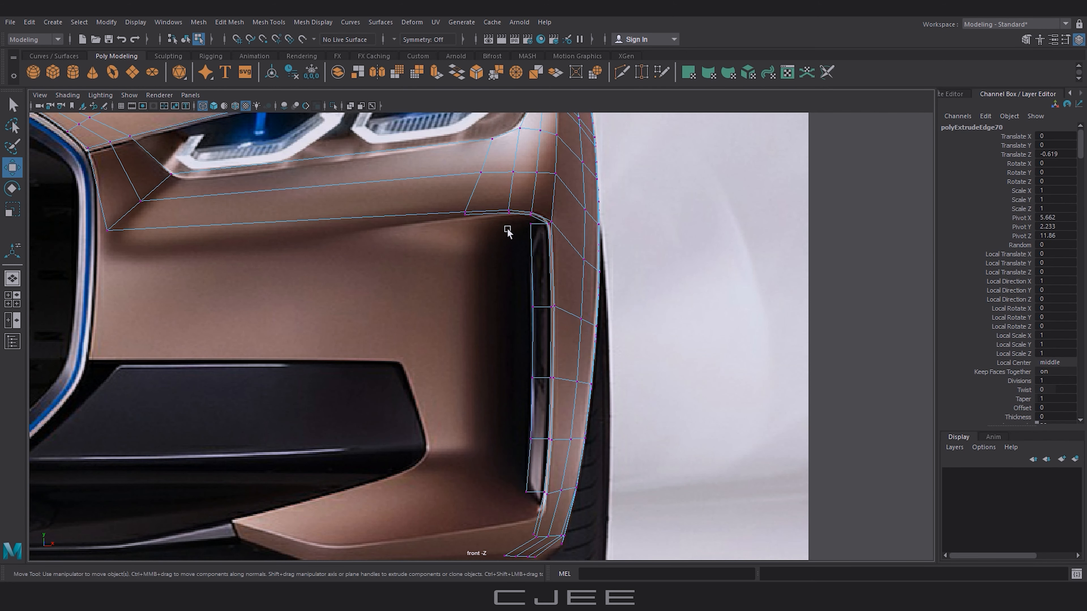
{"action": "left_click", "coordinate": [530, 225]}
{"action": "left_click_drag", "start_coordinate": [530, 171], "coordinate": [530, 194]}
{"action": "left_click", "coordinate": [532, 307]}
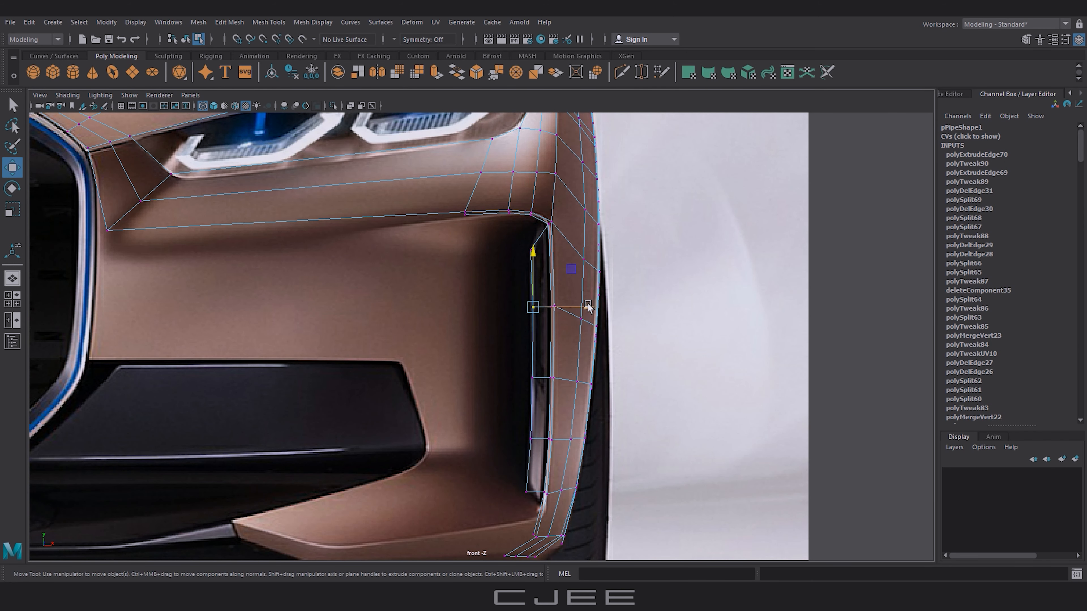
{"action": "left_click", "coordinate": [532, 378]}
{"action": "left_click", "coordinate": [528, 492]}
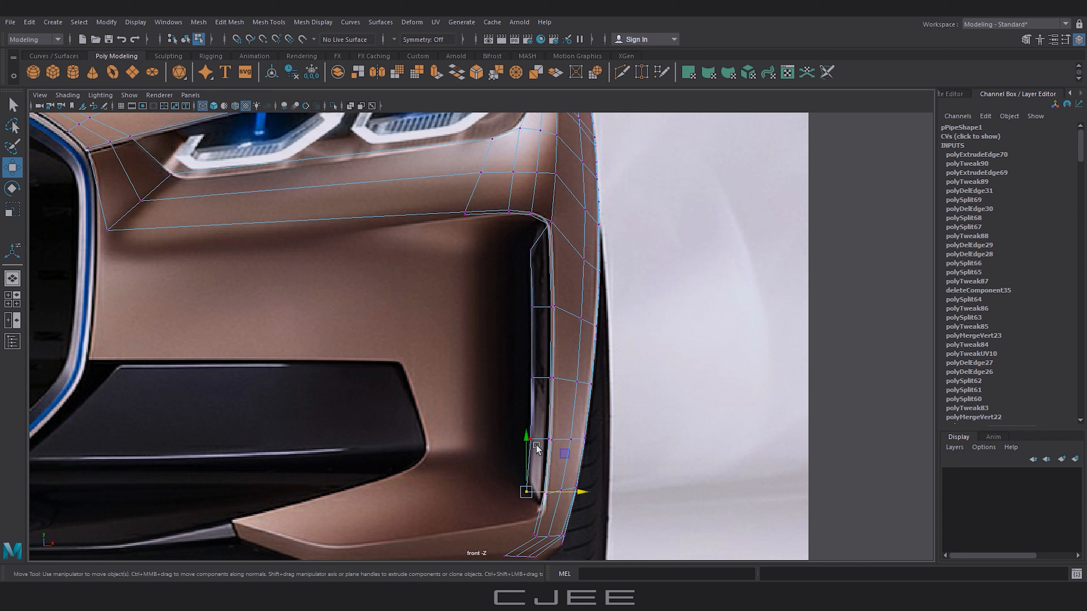
{"action": "left_click_drag", "start_coordinate": [531, 434], "coordinate": [530, 410]}
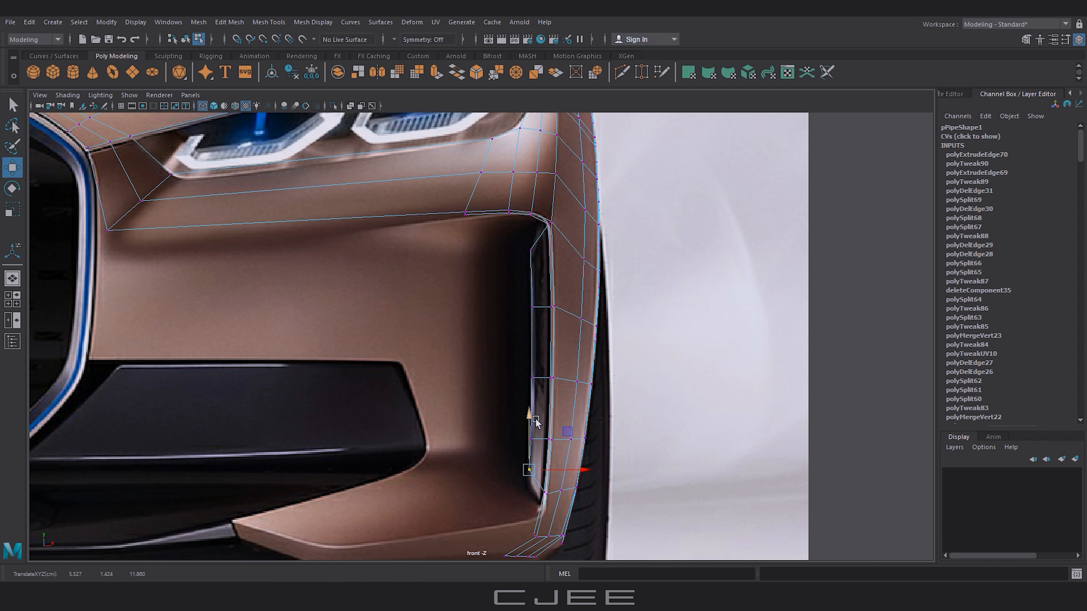
Step: Extrude the intake's innermost vertical edges toward the grille, about -1.506 in X and 1.206 in Z
{"action": "left_click", "coordinate": [840, 323]}
{"action": "right_click_drag", "start_coordinate": [529, 250], "coordinate": [532, 217]}
{"action": "double_click", "coordinate": [532, 281]}
{"action": "key", "text": "ctrl+e"}
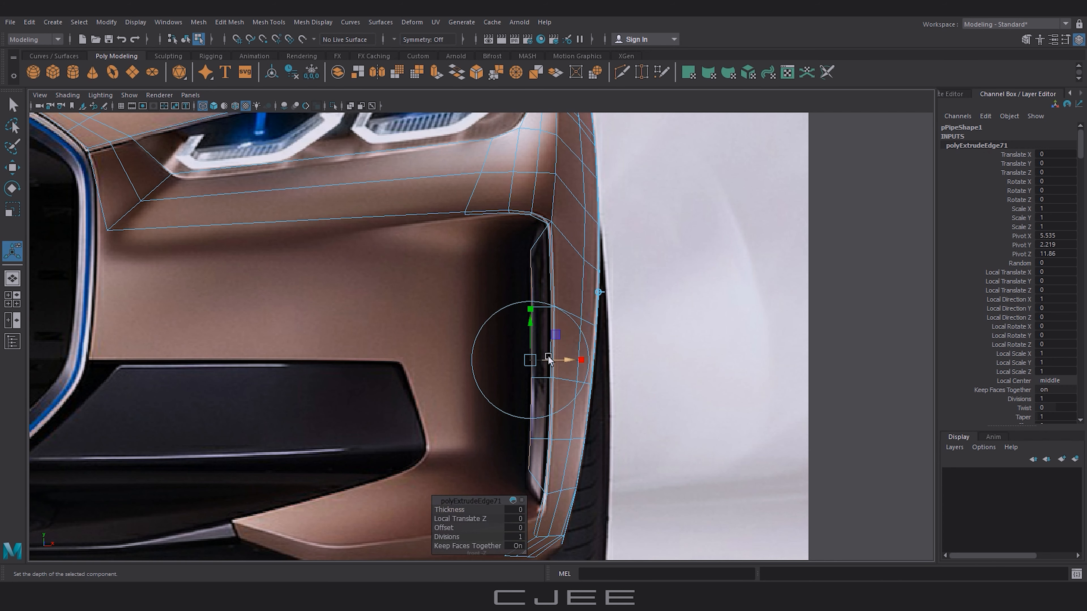
{"action": "left_click_drag", "start_coordinate": [569, 361], "coordinate": [357, 361]}
{"action": "left_click_drag", "start_coordinate": [272, 240], "coordinate": [294, 455]}
{"action": "left_click_drag", "start_coordinate": [294, 456], "coordinate": [295, 455]}
Step: Flatten the extruded edges along X and nudge them in depth to meet the bumper line in the top view
{"action": "key", "text": "w"}
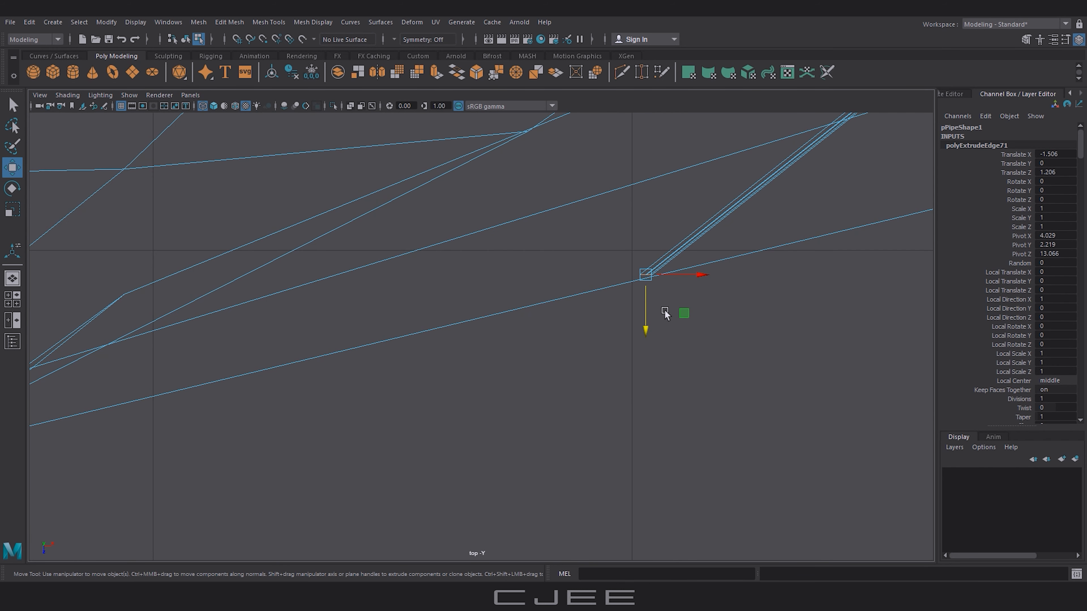
{"action": "key", "text": "r"}
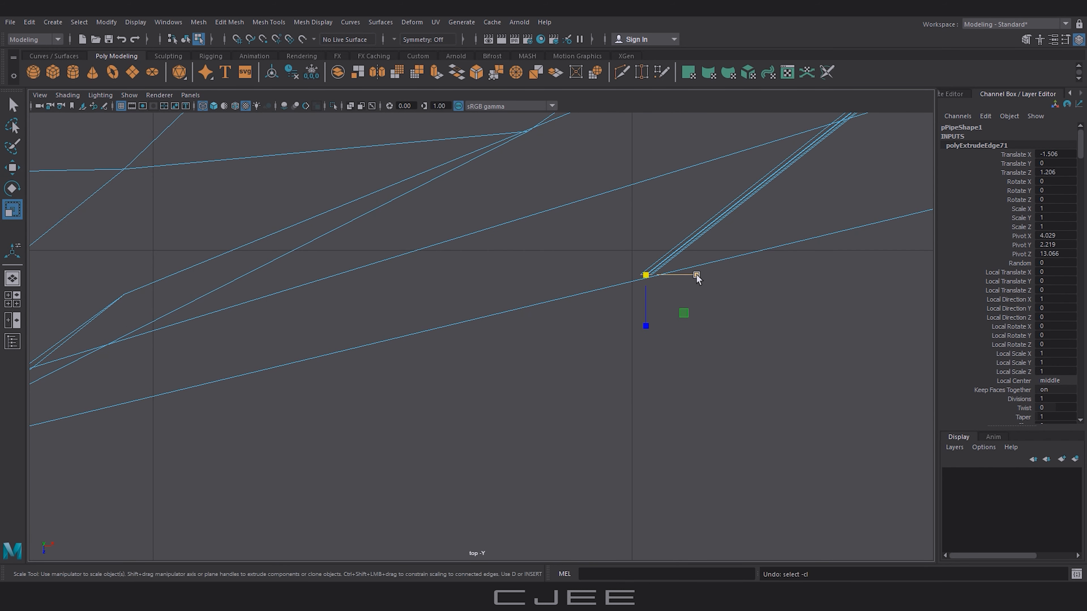
{"action": "left_click_drag", "start_coordinate": [696, 278], "coordinate": [642, 274]}
{"action": "key", "text": "w"}
{"action": "scroll", "coordinate": [644, 276], "scroll_direction": "down", "scroll_amount": 3}
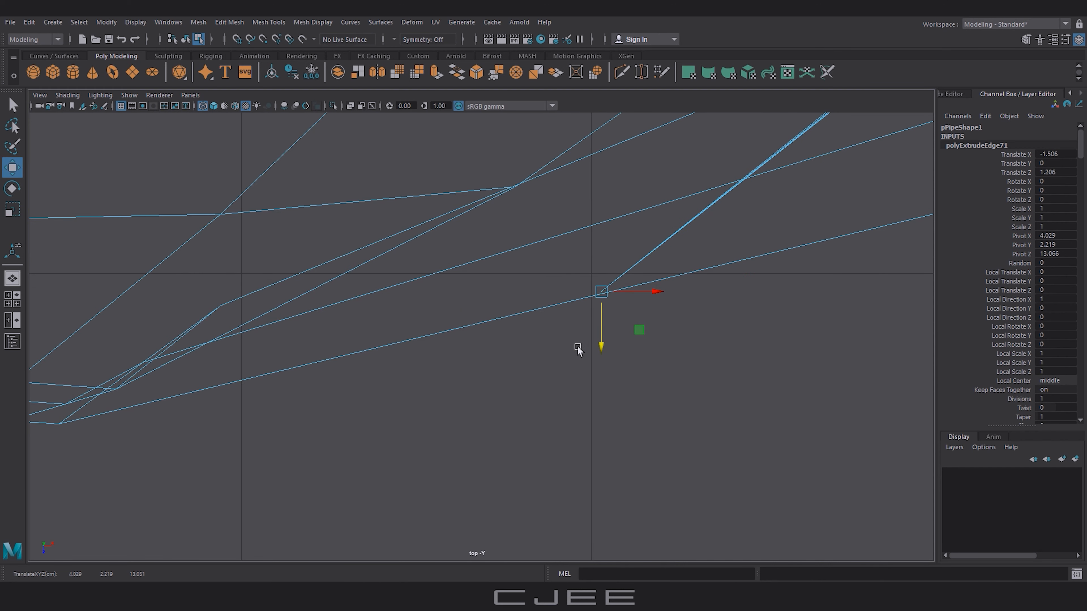
Step: Extrude the panel's end edges again to the grille border, about -1.61 in X and 0.251 in Z
{"action": "middle_click_drag", "start_coordinate": [578, 348], "coordinate": [603, 343], "text": "alt"}
{"action": "key", "text": "ctrl+e"}
{"action": "left_click_drag", "start_coordinate": [626, 289], "coordinate": [254, 377]}
{"action": "left_click", "coordinate": [192, 422]}
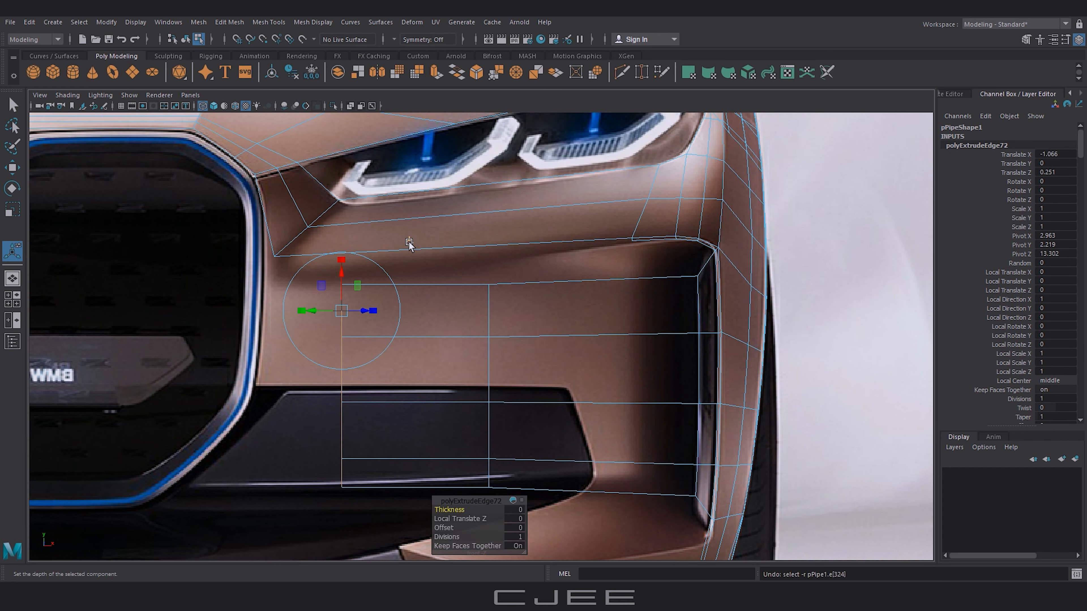
{"action": "left_click_drag", "start_coordinate": [340, 310], "coordinate": [301, 394]}
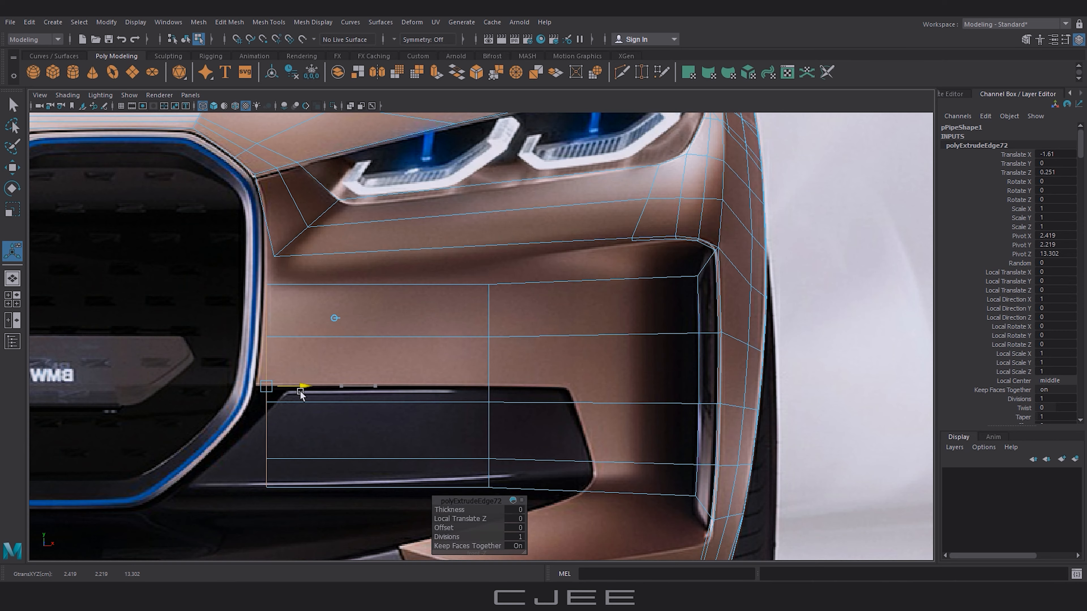
Step: Move the uppermost middle edge of the new panel slightly up and the lowest middle edge slightly down
{"action": "middle_click_drag", "start_coordinate": [301, 395], "coordinate": [407, 404], "text": "alt"}
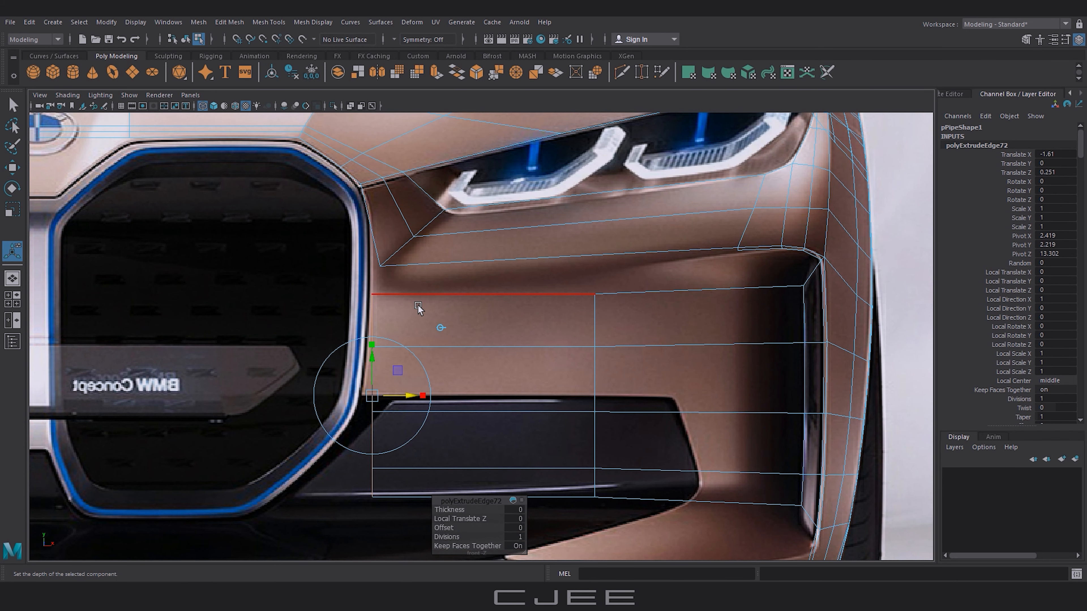
{"action": "scroll", "coordinate": [418, 308], "scroll_direction": "up", "scroll_amount": 1}
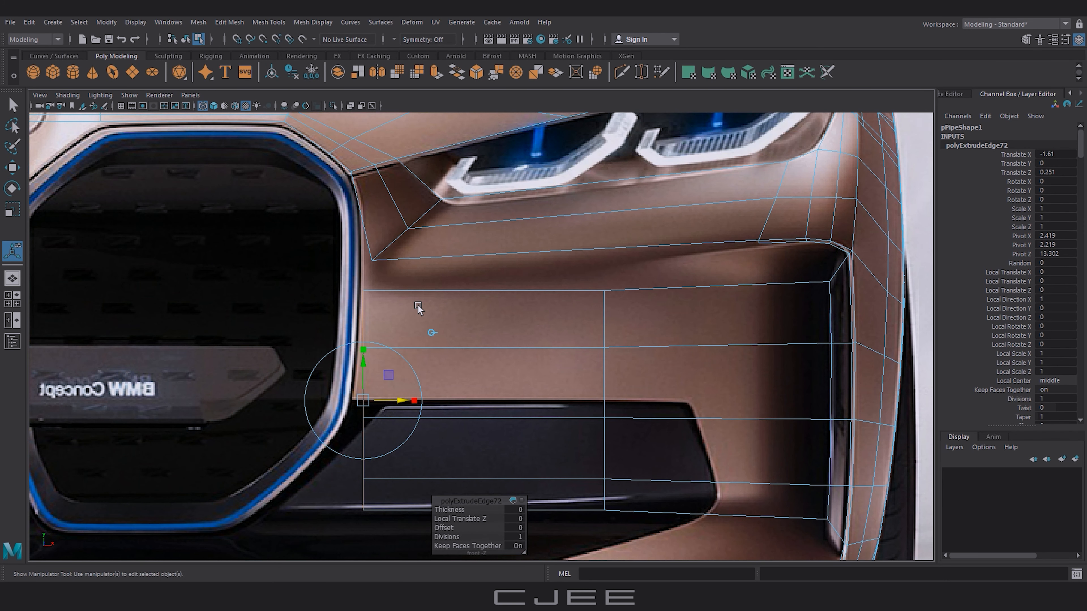
{"action": "left_click", "coordinate": [605, 307]}
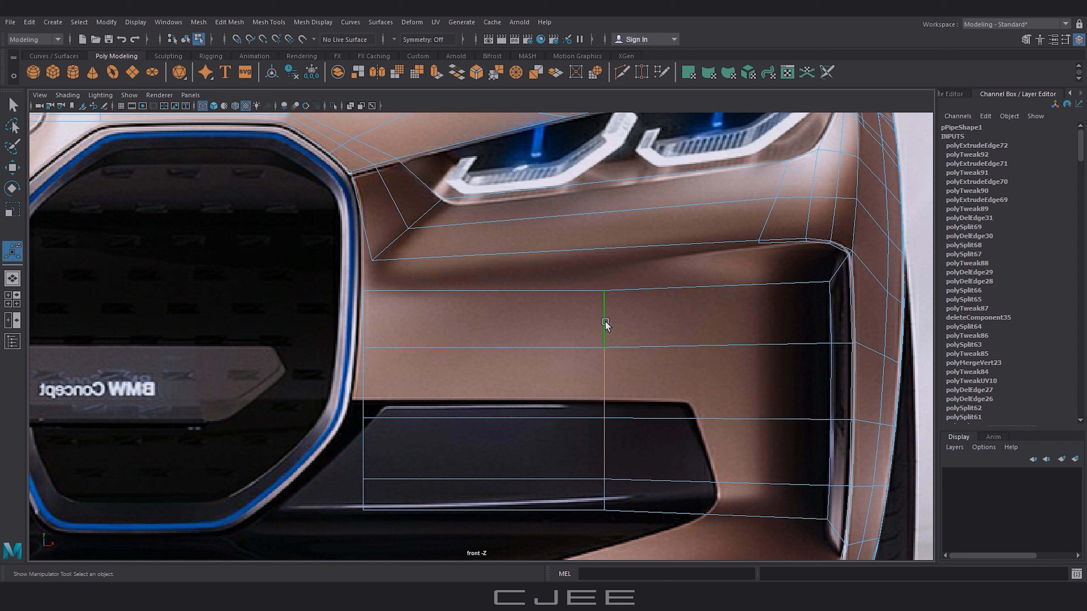
{"action": "key", "text": "w"}
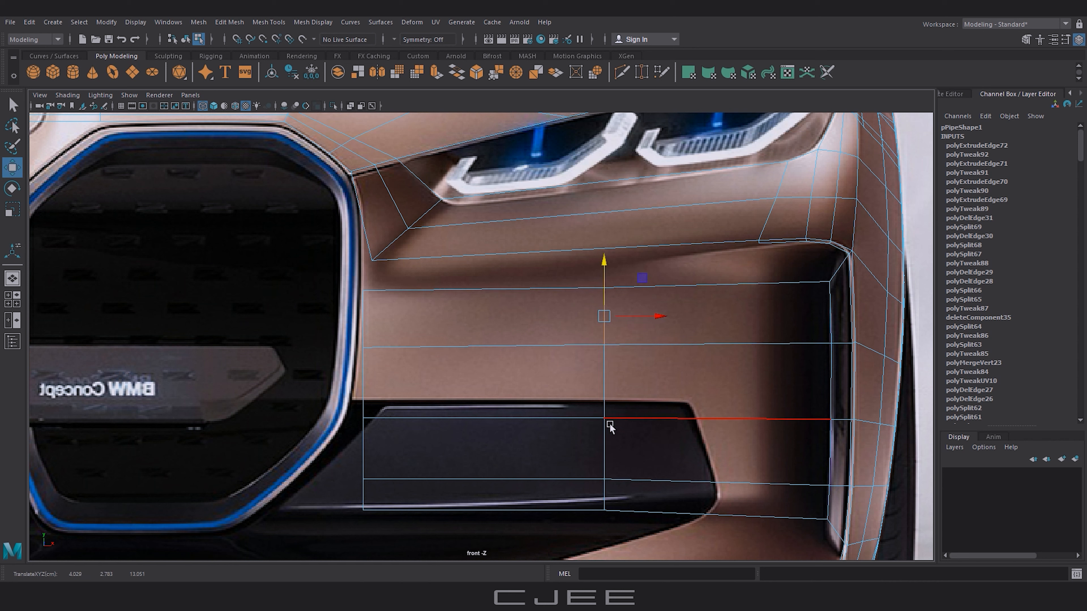
{"action": "left_click_drag", "start_coordinate": [610, 426], "coordinate": [607, 447]}
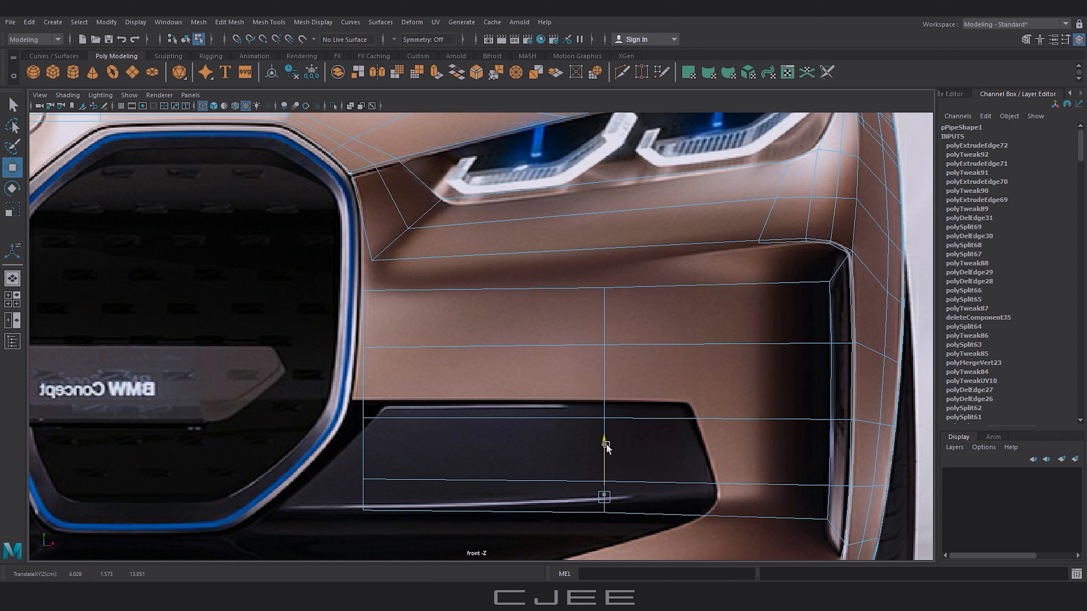
Step: Shift the panel's grille-side vertices sideways so the border follows the grille outline
{"action": "middle_click_drag", "start_coordinate": [403, 349], "coordinate": [515, 324], "text": "alt"}
{"action": "right_click_drag", "start_coordinate": [488, 288], "coordinate": [433, 292]}
{"action": "left_click_drag", "start_coordinate": [431, 496], "coordinate": [512, 316]}
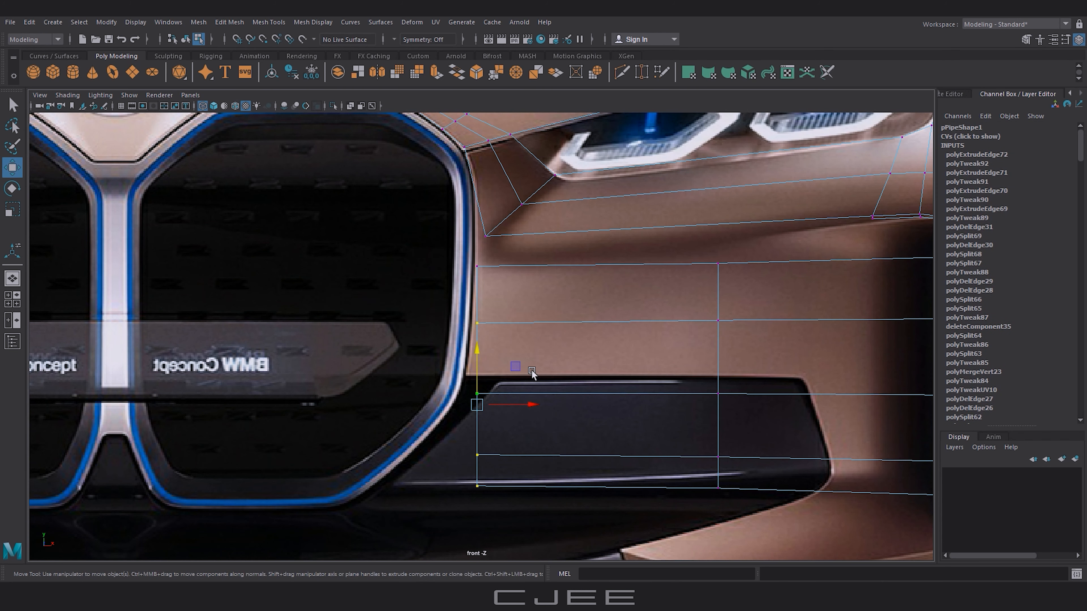
{"action": "left_click_drag", "start_coordinate": [531, 405], "coordinate": [527, 409]}
{"action": "left_click", "coordinate": [487, 258]}
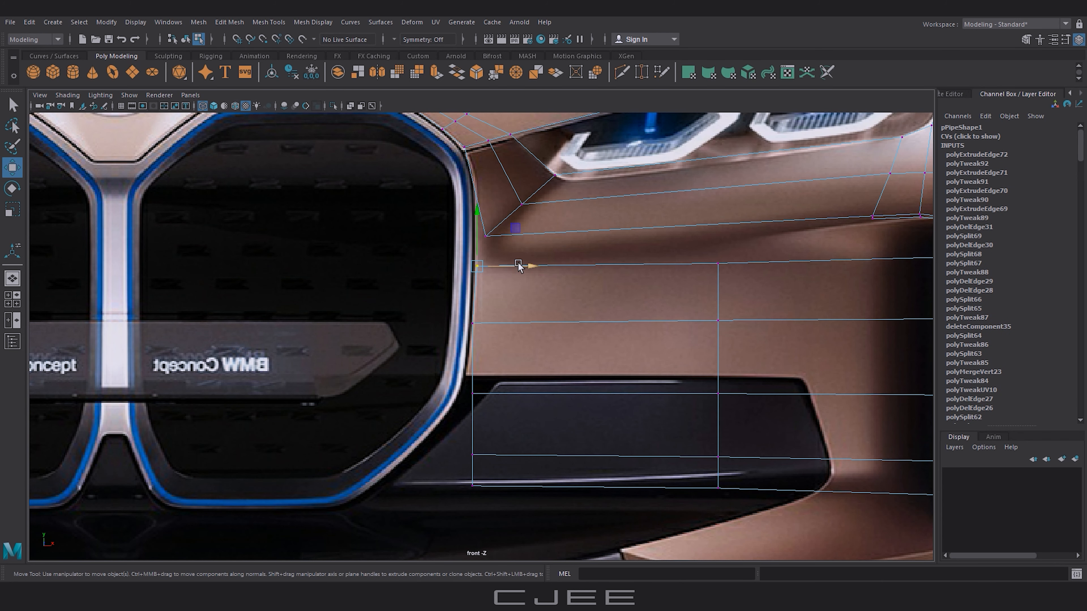
{"action": "left_click", "coordinate": [480, 390]}
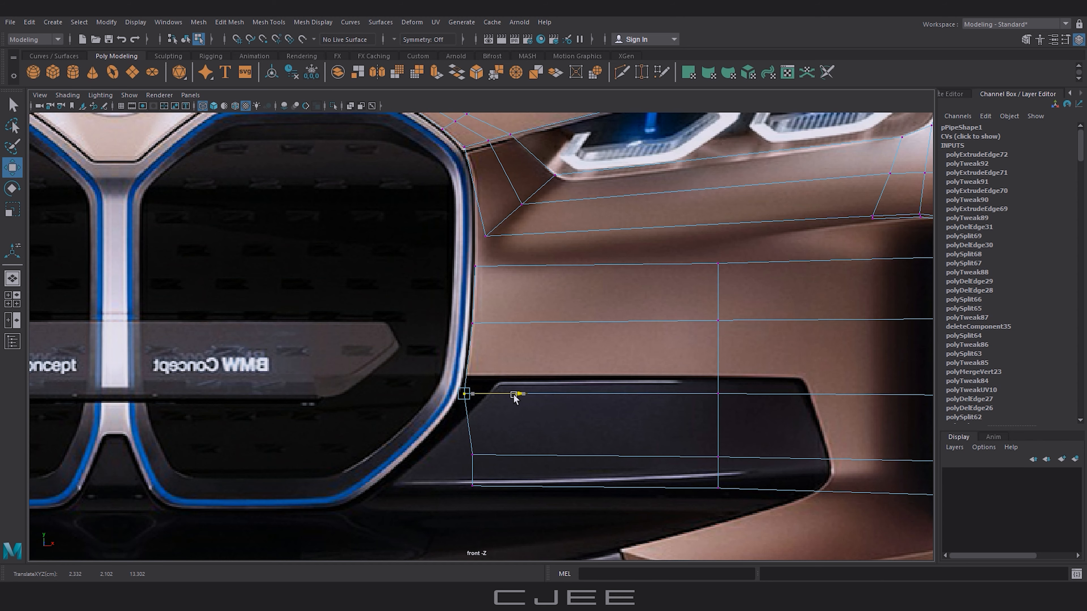
Step: Extrude the long lower edge beneath the headlight downward by about -0.026 in Y
{"action": "middle_click_drag", "start_coordinate": [579, 356], "coordinate": [450, 428], "text": "alt"}
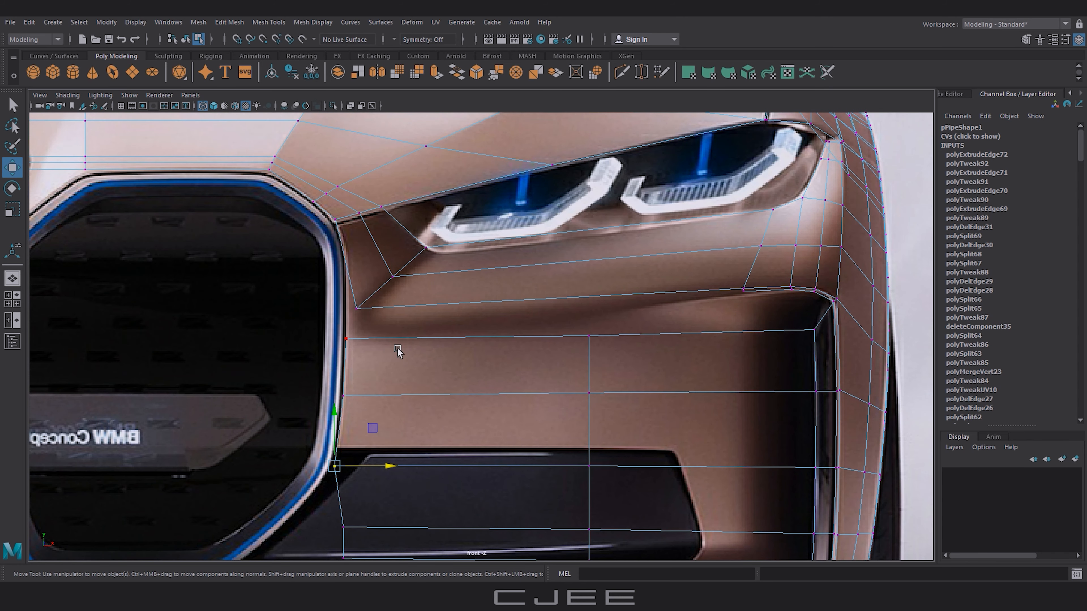
{"action": "key", "text": "F10"}
{"action": "left_click", "coordinate": [465, 303]}
{"action": "key", "text": "ctrl+e"}
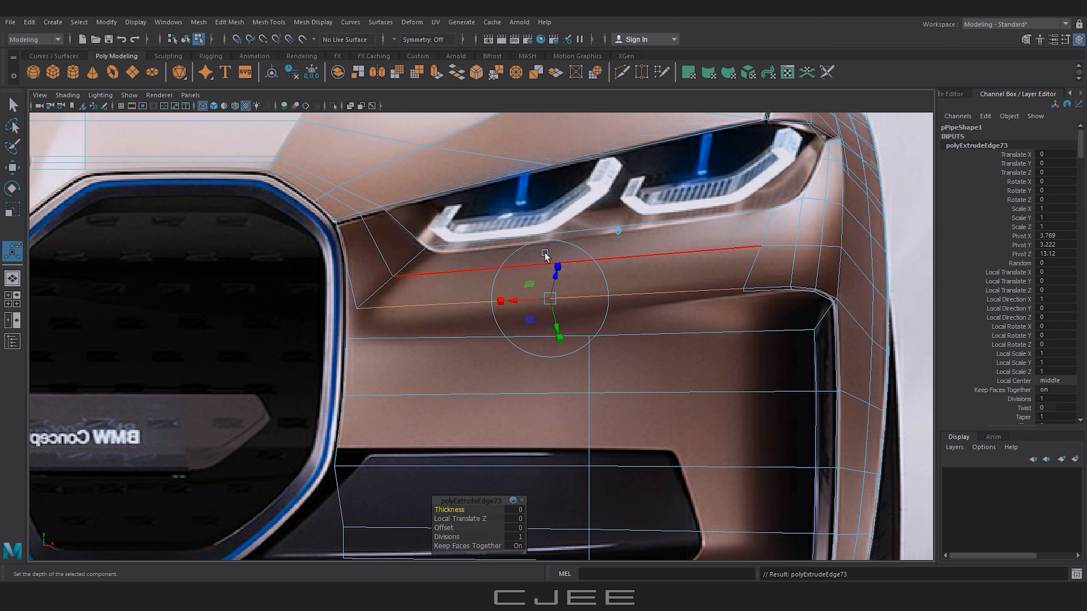
{"action": "left_click", "coordinate": [618, 232]}
{"action": "left_click_drag", "start_coordinate": [550, 266], "coordinate": [551, 270]}
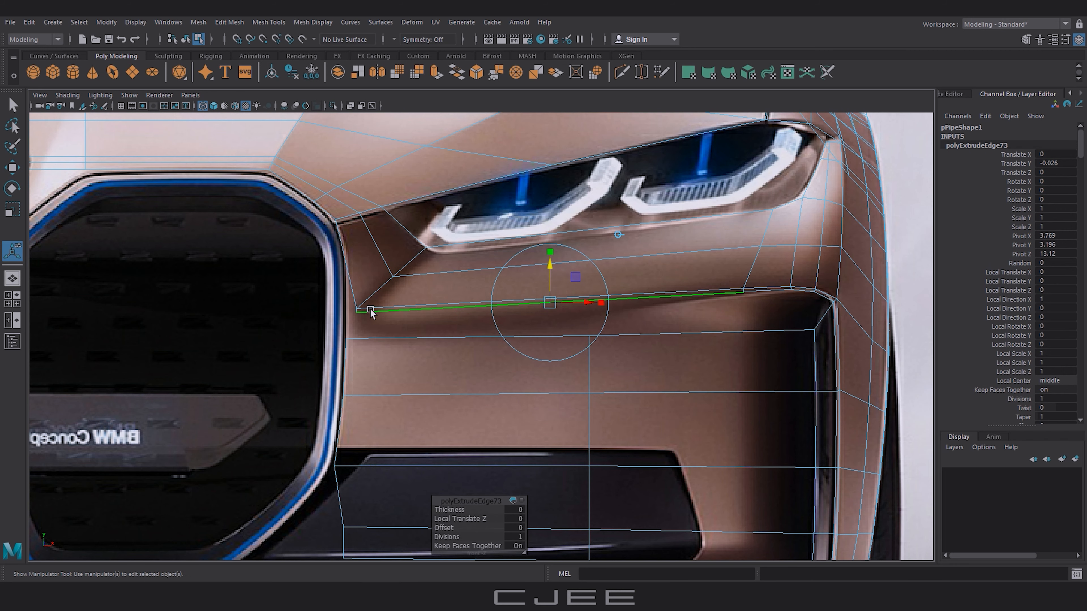
Step: Move the grille-side end vertex of the extruded strip down and outward to the grille border
{"action": "right_click_drag", "start_coordinate": [371, 311], "coordinate": [324, 309]}
{"action": "left_click", "coordinate": [356, 313]}
{"action": "scroll", "coordinate": [371, 329], "scroll_direction": "up", "scroll_amount": 2}
{"action": "key", "text": "w"}
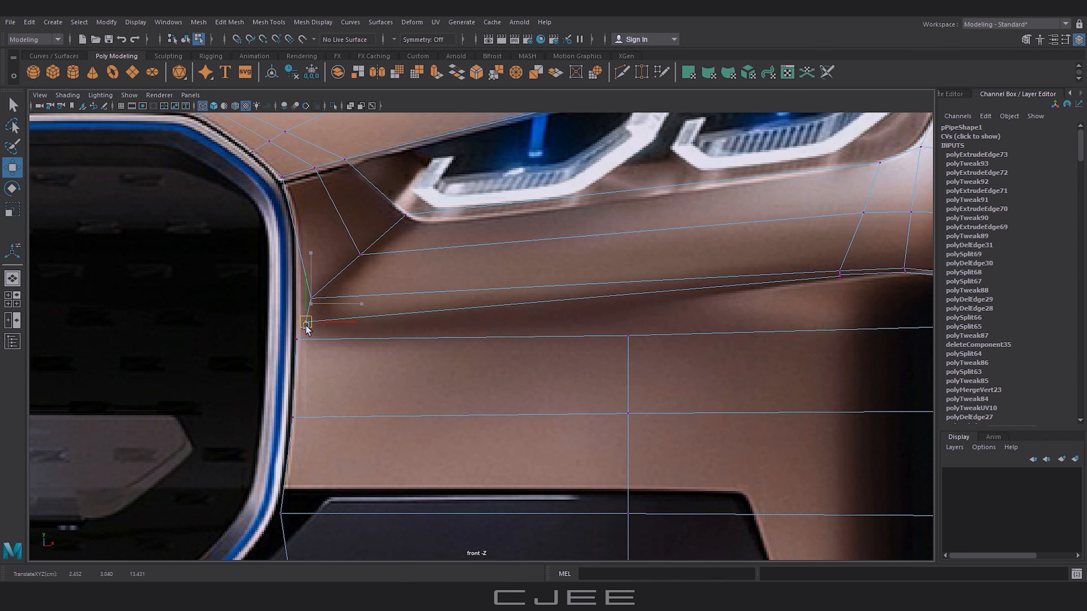
{"action": "left_click_drag", "start_coordinate": [312, 308], "coordinate": [297, 324]}
Step: Merge the overlapping vertices at the strip's outer end near the air intake corner
{"action": "middle_click_drag", "start_coordinate": [806, 303], "coordinate": [522, 323], "text": "alt"}
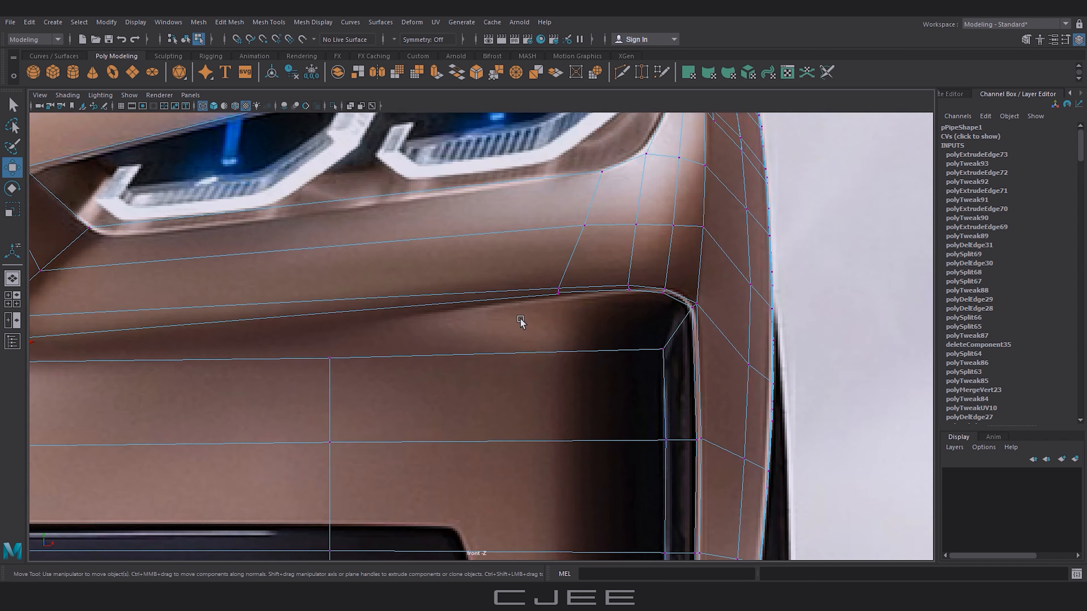
{"action": "scroll", "coordinate": [522, 321], "scroll_direction": "up", "scroll_amount": 3}
{"action": "left_click", "coordinate": [610, 270]}
{"action": "left_click", "coordinate": [607, 269]}
{"action": "left_click", "coordinate": [518, 74]}
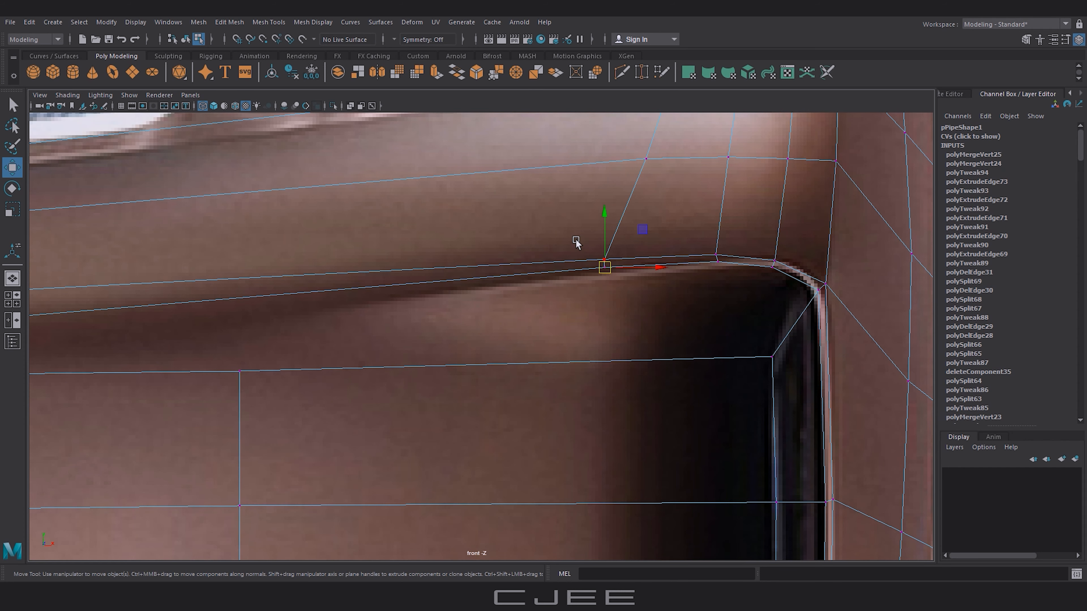
Step: Move the headlight panel's lower corner vertex slightly toward the grille
{"action": "middle_click_drag", "start_coordinate": [32, 300], "coordinate": [486, 301], "text": "alt"}
{"action": "scroll", "coordinate": [471, 308], "scroll_direction": "down", "scroll_amount": 3}
{"action": "middle_click_drag", "start_coordinate": [379, 317], "coordinate": [483, 309], "text": "alt"}
{"action": "scroll", "coordinate": [463, 309], "scroll_direction": "up", "scroll_amount": 1}
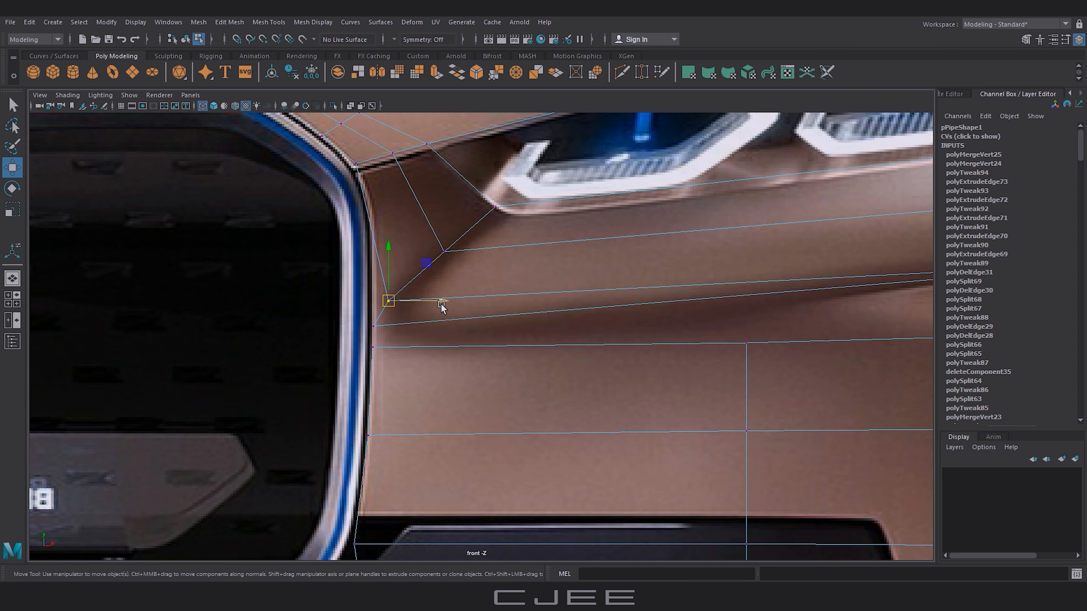
{"action": "left_click_drag", "start_coordinate": [442, 303], "coordinate": [423, 304]}
Step: Move the grille-side corner vertices beneath the headlight forward in the top view
{"action": "middle_click_drag", "start_coordinate": [381, 328], "coordinate": [473, 196], "text": "alt"}
{"action": "left_click_drag", "start_coordinate": [450, 207], "coordinate": [480, 332]}
{"action": "key", "text": "ctrl+z"}
{"action": "key", "text": "ctrl+y"}
{"action": "left_click_drag", "start_coordinate": [398, 395], "coordinate": [481, 525], "text": "shift"}
{"action": "middle_click_drag", "start_coordinate": [538, 457], "coordinate": [532, 361], "text": "alt"}
{"action": "left_click_drag", "start_coordinate": [429, 477], "coordinate": [482, 434], "text": "shift"}
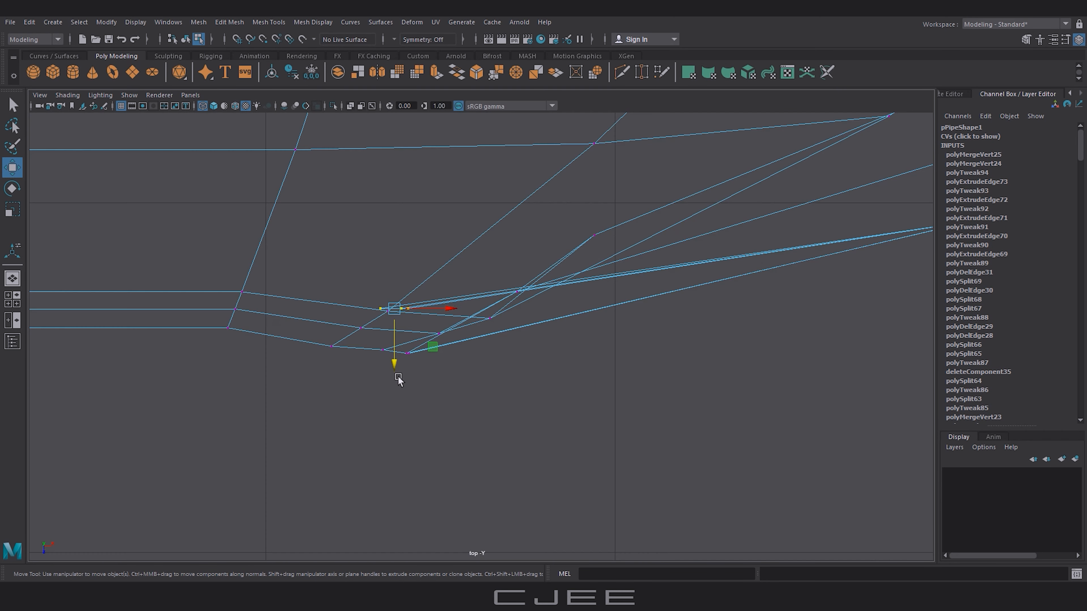
{"action": "left_click_drag", "start_coordinate": [398, 377], "coordinate": [396, 407]}
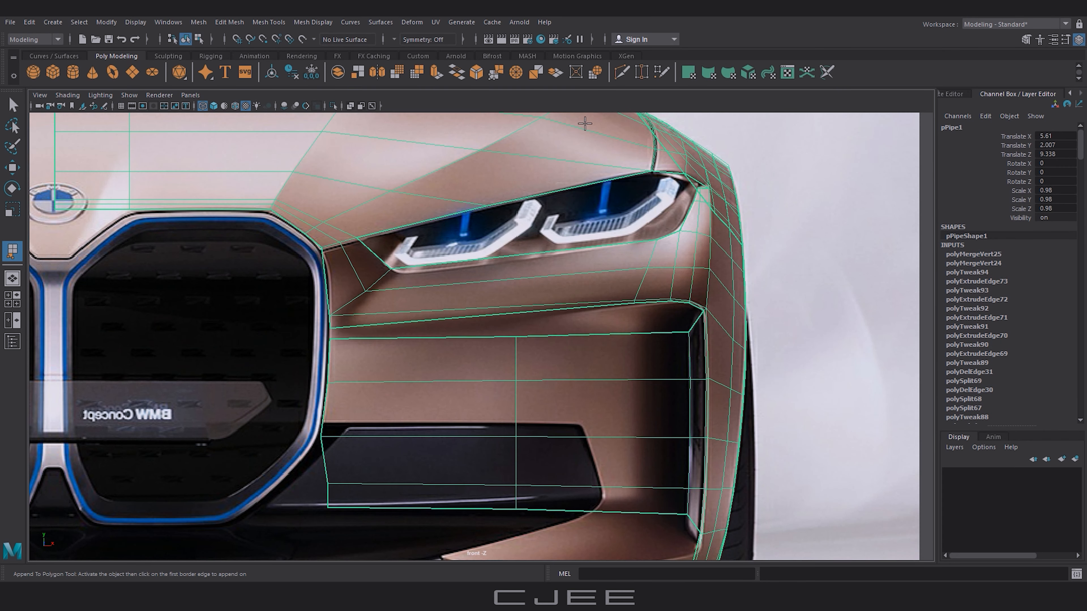
Step: Cut an edge from the headlight's lower border down through the strip, ending in line with the lower panel's vertical edge
{"action": "left_click", "coordinate": [624, 74]}
{"action": "scroll", "coordinate": [565, 296], "scroll_direction": "up", "scroll_amount": 4}
{"action": "left_click", "coordinate": [586, 219]}
{"action": "left_click", "coordinate": [565, 255]}
{"action": "left_click", "coordinate": [535, 295]}
{"action": "left_click", "coordinate": [535, 304]}
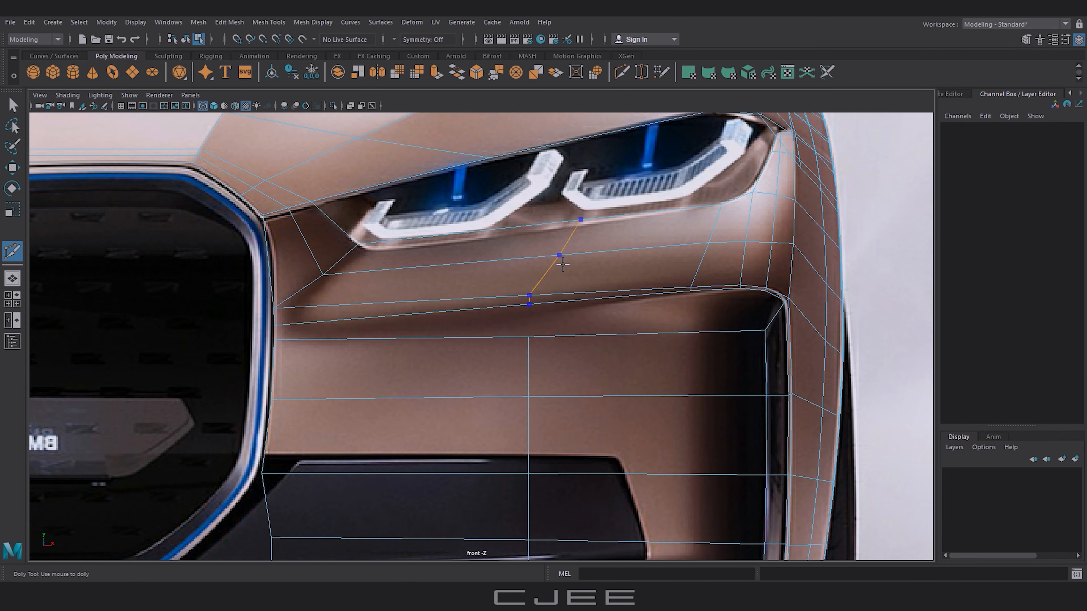
{"action": "right_click", "coordinate": [562, 265]}
Step: Append a polygon between the grille-side half of the strip's lower edge and the lower panel's upper edge
{"action": "left_click", "coordinate": [529, 337]}
{"action": "left_click", "coordinate": [275, 25]}
{"action": "left_click", "coordinate": [283, 59]}
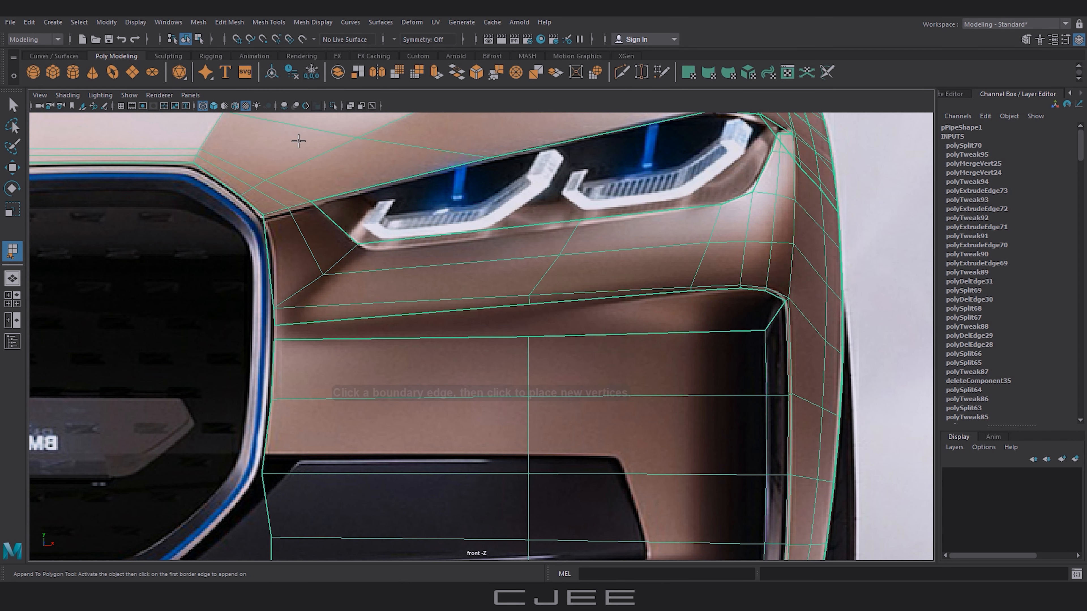
{"action": "left_click", "coordinate": [369, 318]}
{"action": "left_click", "coordinate": [381, 338]}
{"action": "middle_click_drag", "start_coordinate": [559, 345], "coordinate": [483, 350], "text": "alt"}
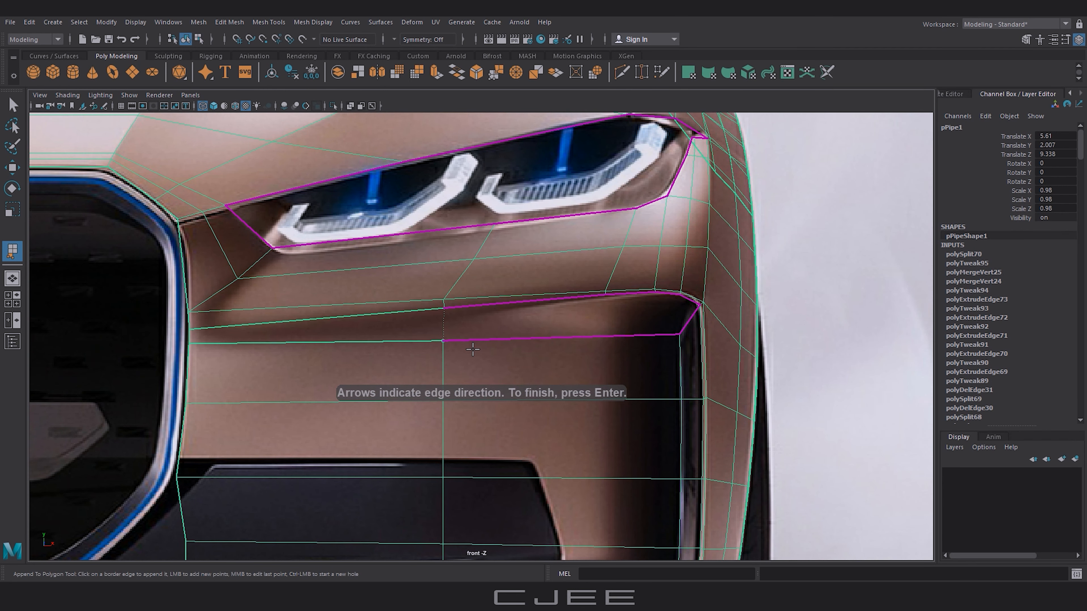
{"action": "key", "text": "Return"}
{"action": "key", "text": "6"}
{"action": "key", "text": "4"}
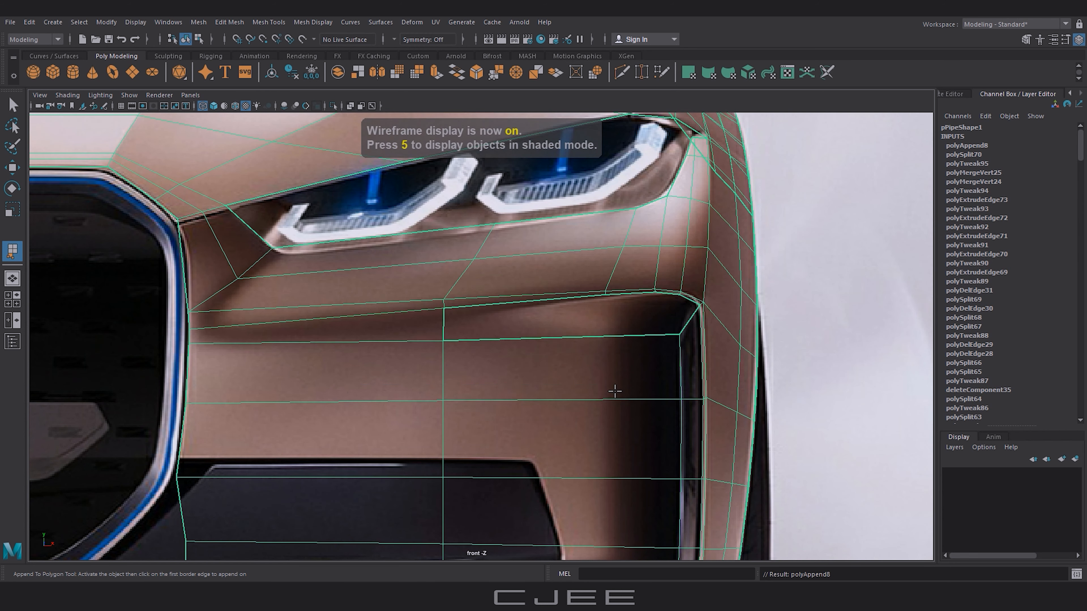
Step: Insert three vertical edge loops in the lower bumper panel beside the side air intake
{"action": "middle_click_drag", "start_coordinate": [614, 391], "coordinate": [529, 323], "text": "alt"}
{"action": "left_click", "coordinate": [620, 74]}
{"action": "right_click_drag", "start_coordinate": [529, 322], "coordinate": [551, 319], "text": "alt"}
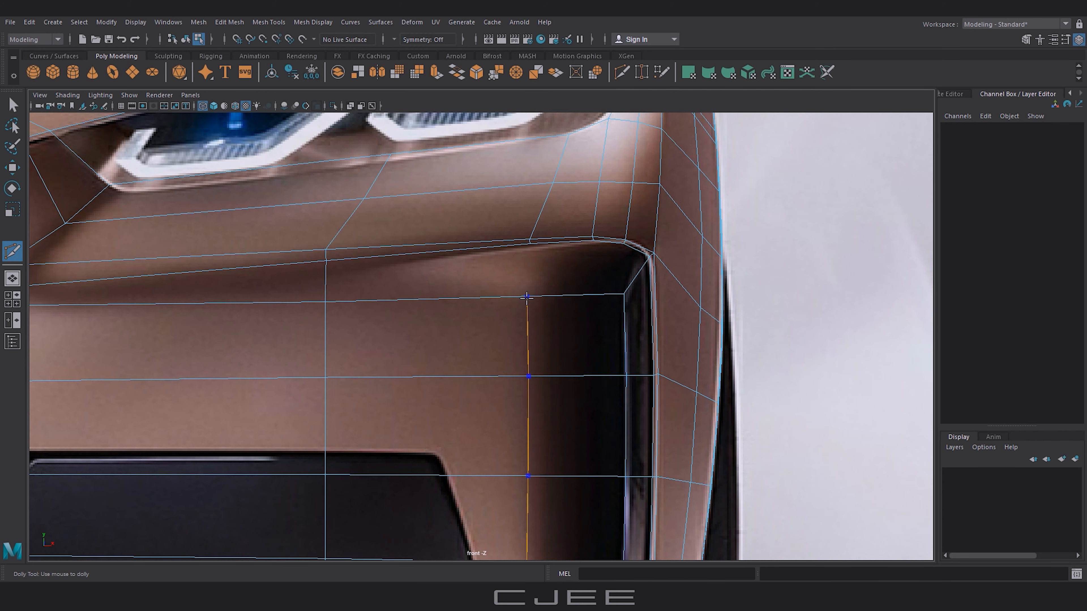
{"action": "left_click", "coordinate": [529, 302], "text": "ctrl"}
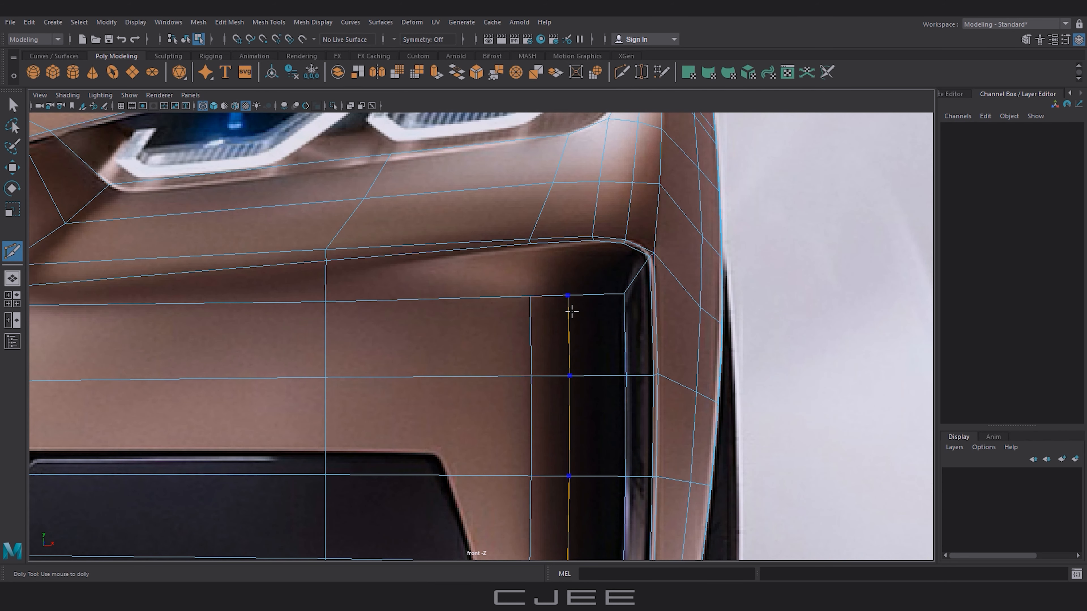
{"action": "left_click", "coordinate": [583, 296], "text": "ctrl"}
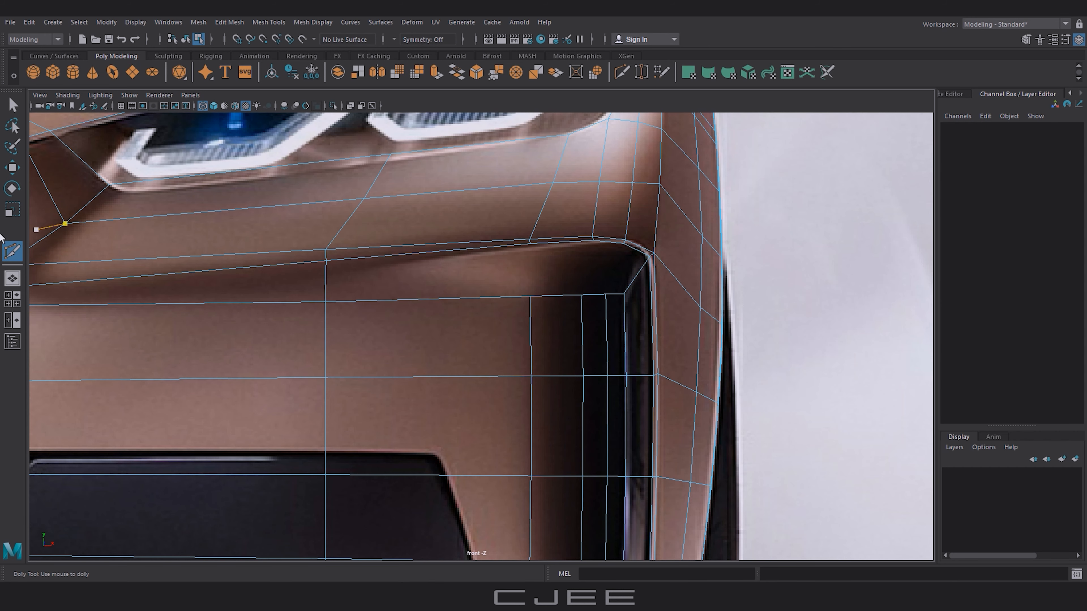
Step: Append a polygon across the widest section of the gap between the headlight strip and the lower bumper panel
{"action": "left_click", "coordinate": [269, 22]}
{"action": "left_click", "coordinate": [300, 73]}
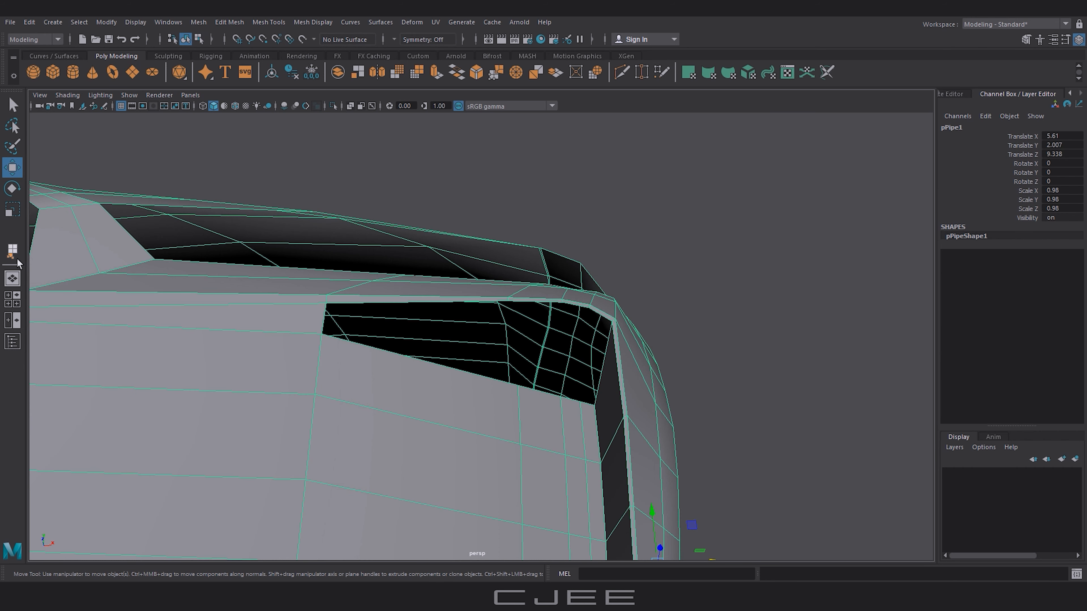
{"action": "key", "text": "g"}
{"action": "left_click", "coordinate": [372, 348]}
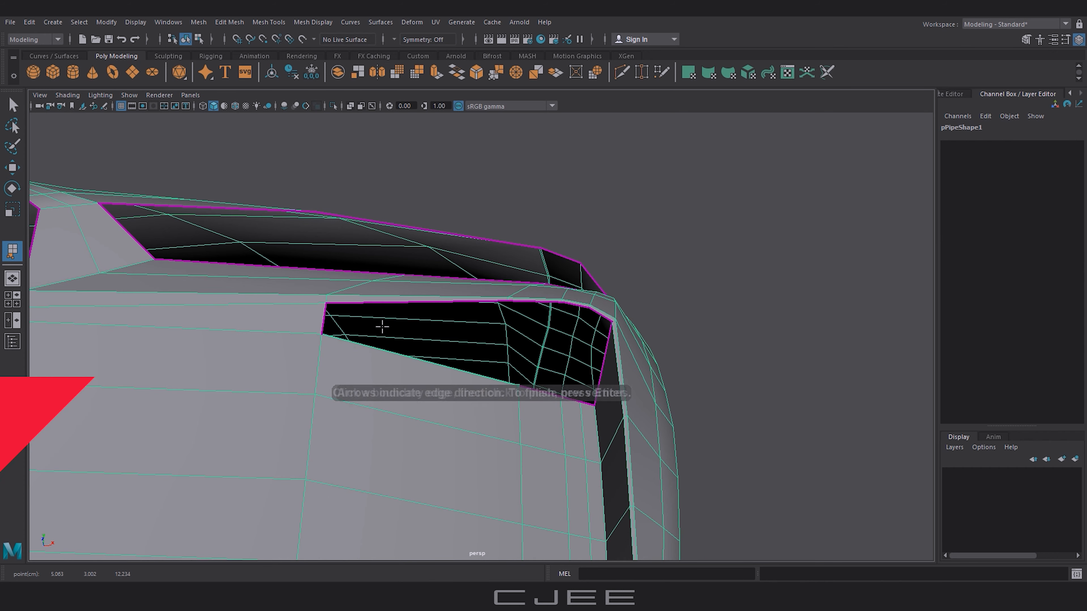
{"action": "left_click", "coordinate": [395, 301]}
{"action": "key", "text": "Return"}
Step: Append another polygon over the adjoining gap section, between the first and second new edge loops
{"action": "key", "text": "g"}
{"action": "middle_click_drag", "start_coordinate": [604, 355], "coordinate": [592, 265], "text": "alt"}
{"action": "scroll", "coordinate": [591, 264], "scroll_direction": "up", "scroll_amount": 4}
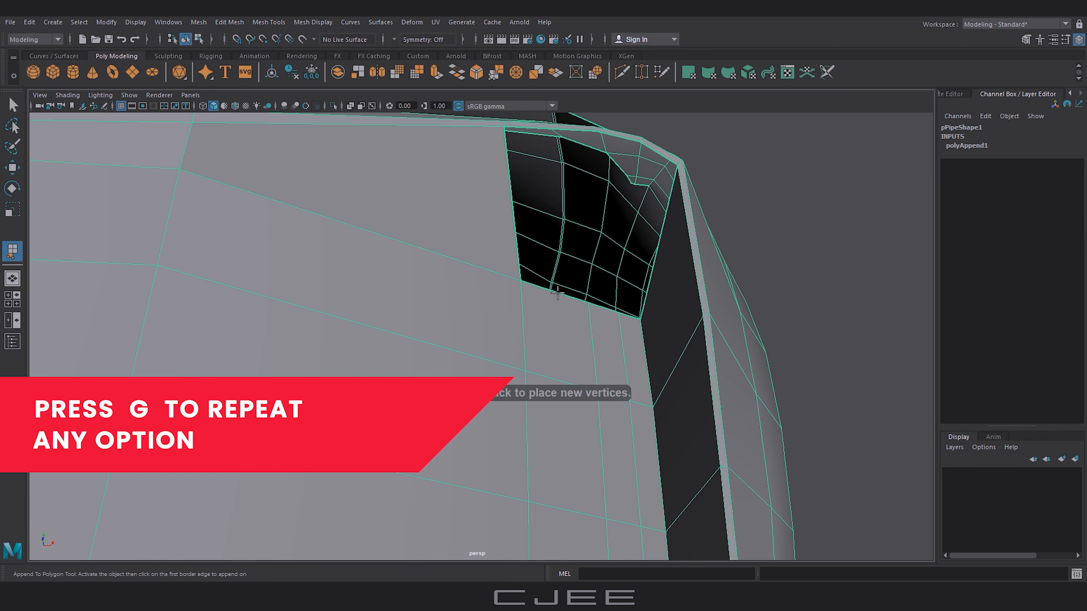
{"action": "left_click", "coordinate": [558, 293]}
{"action": "left_click", "coordinate": [576, 131]}
{"action": "key", "text": "Return"}
Step: Bridge the narrow gap section between the second and third edge loops with an appended polygon
{"action": "left_click_drag", "start_coordinate": [377, 224], "coordinate": [261, 247], "text": "alt"}
{"action": "left_click_drag", "start_coordinate": [436, 243], "coordinate": [387, 296], "text": "alt"}
{"action": "key", "text": "g"}
{"action": "middle_click_drag", "start_coordinate": [420, 363], "coordinate": [428, 301], "text": "alt"}
{"action": "key", "text": "alt+shift+d"}
{"action": "left_click", "coordinate": [440, 145]}
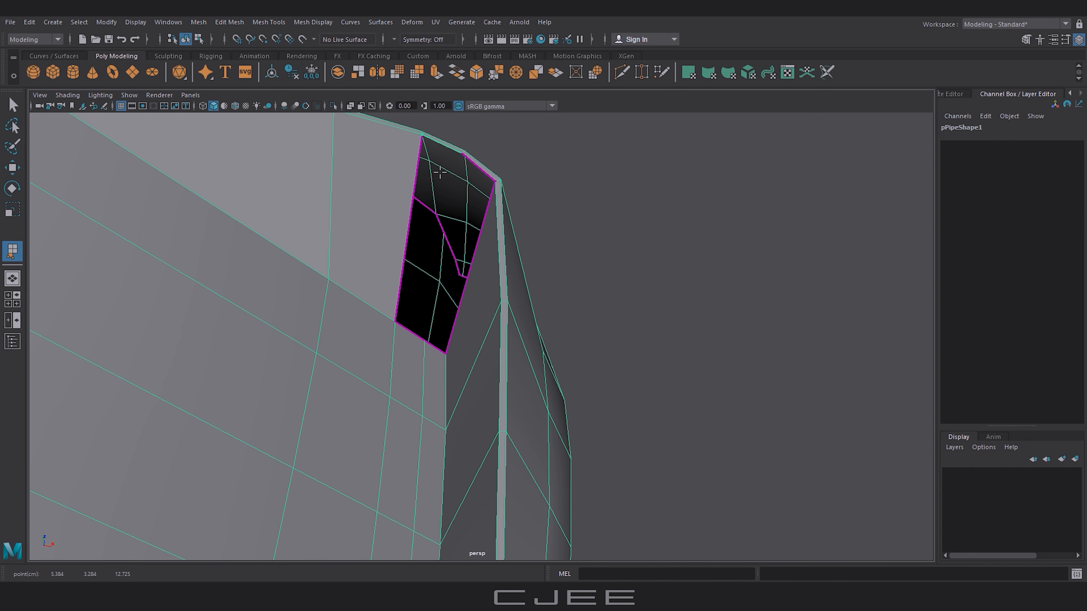
{"action": "left_click", "coordinate": [409, 328]}
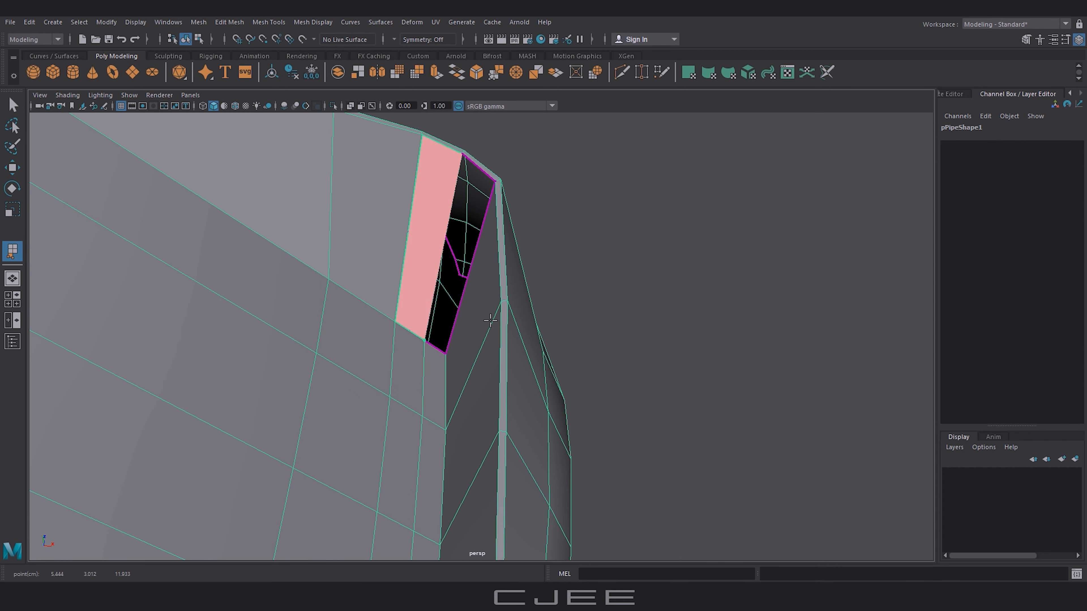
{"action": "key", "text": "Return"}
Step: Fill the last gap section at the air intake's upper corner with an appended polygon
{"action": "key", "text": "g"}
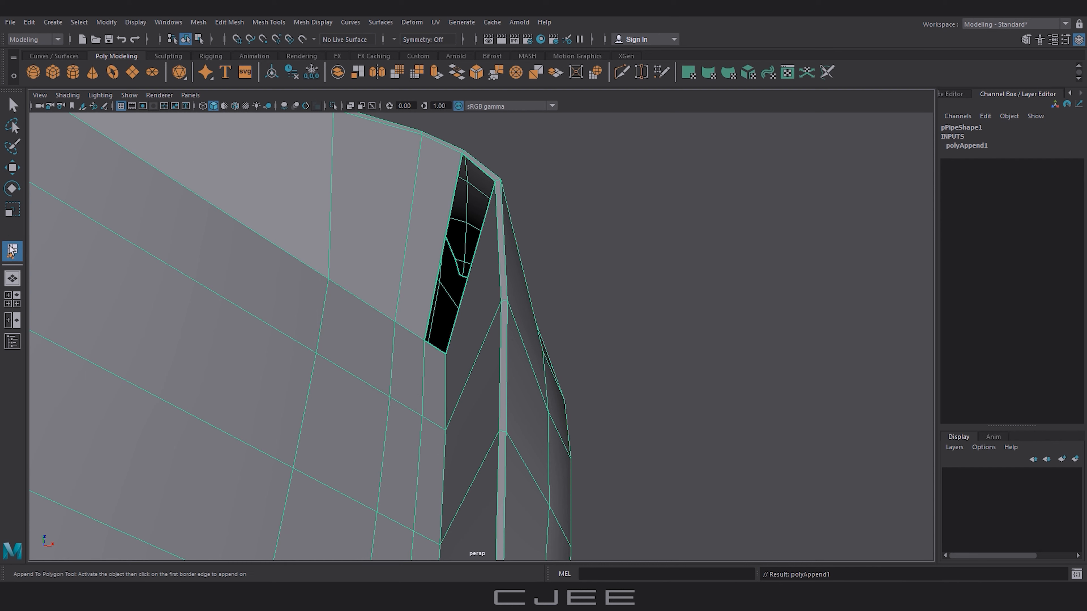
{"action": "left_click", "coordinate": [482, 172]}
{"action": "middle_click_drag", "start_coordinate": [458, 299], "coordinate": [463, 273], "text": "alt"}
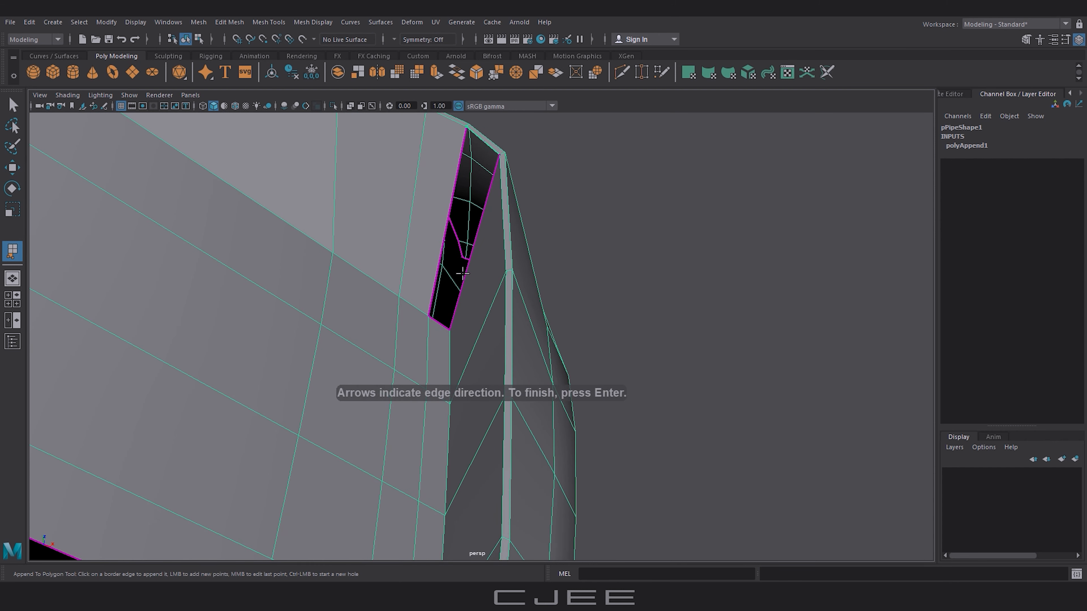
{"action": "left_click", "coordinate": [437, 326]}
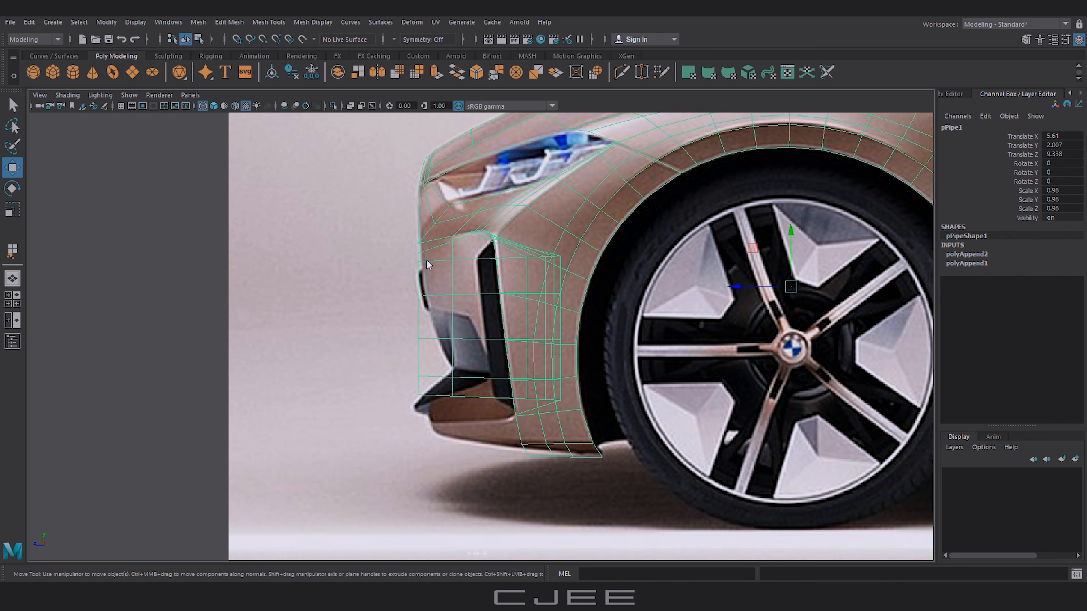
Step: Shift the lower bumper panel's front vertices slightly backward in the side view to follow the reference
{"action": "right_click_drag", "start_coordinate": [428, 264], "coordinate": [354, 265]}
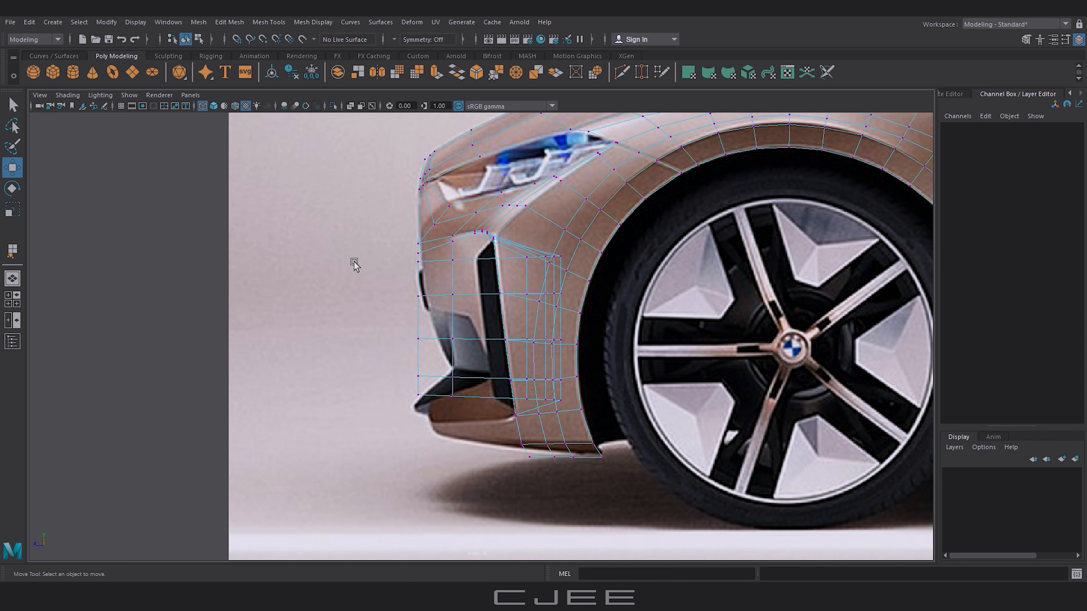
{"action": "scroll", "coordinate": [354, 265], "scroll_direction": "up", "scroll_amount": 2}
{"action": "middle_click_drag", "start_coordinate": [356, 282], "coordinate": [365, 330], "text": "alt"}
{"action": "left_click_drag", "start_coordinate": [371, 485], "coordinate": [474, 289]}
{"action": "scroll", "coordinate": [434, 309], "scroll_direction": "up", "scroll_amount": 3}
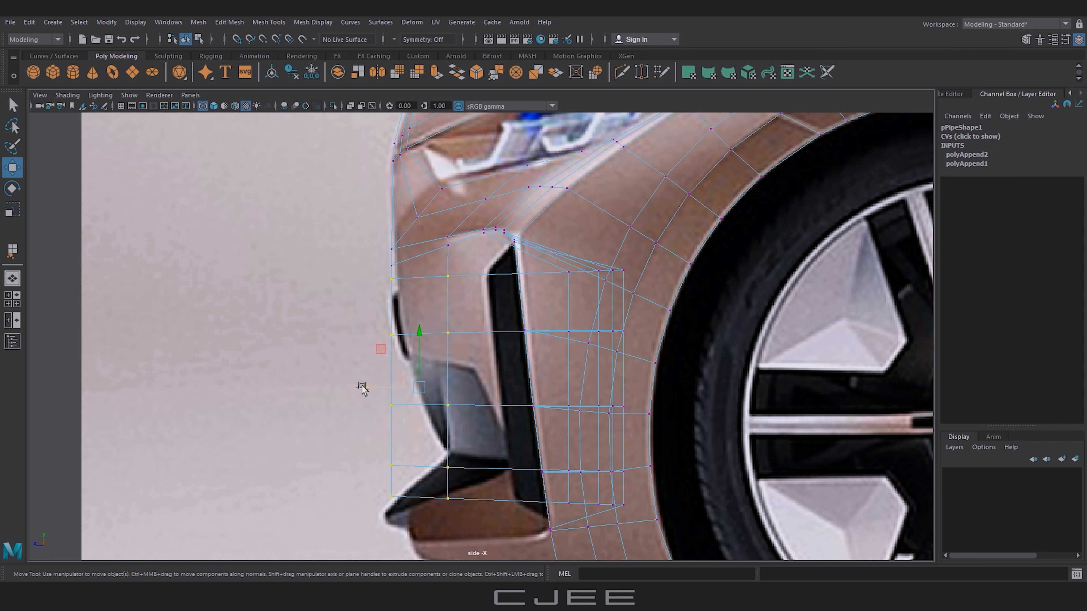
{"action": "mouse_move", "coordinate": [361, 387]}
{"action": "left_mouse_down"}
{"action": "mouse_move", "coordinate": [370, 388]}
{"action": "mouse_move", "coordinate": [353, 397]}
{"action": "left_mouse_up"}
{"action": "scroll", "coordinate": [368, 388], "scroll_direction": "up", "scroll_amount": 1}
Step: Move the successively lower rows of front bumper vertices farther back to follow the car's side profile
{"action": "left_click_drag", "start_coordinate": [462, 261], "coordinate": [368, 281], "text": "ctrl"}
{"action": "left_click_drag", "start_coordinate": [359, 430], "coordinate": [365, 435]}
{"action": "left_click_drag", "start_coordinate": [472, 314], "coordinate": [348, 364], "text": "ctrl"}
{"action": "left_click_drag", "start_coordinate": [361, 470], "coordinate": [388, 474]}
{"action": "middle_click_drag", "start_coordinate": [448, 492], "coordinate": [444, 434], "text": "alt"}
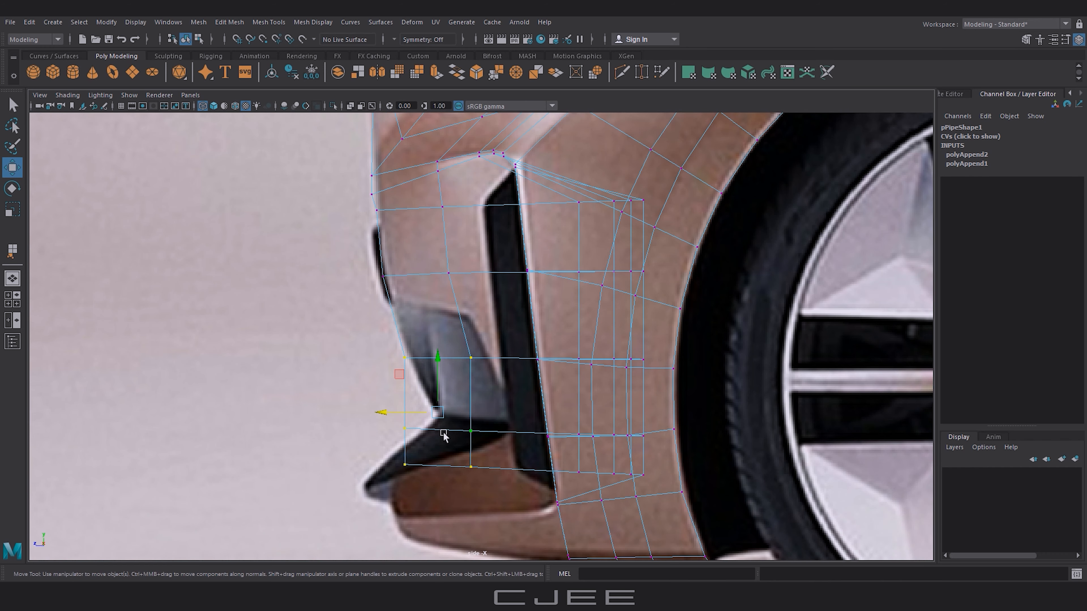
{"action": "left_click_drag", "start_coordinate": [489, 336], "coordinate": [373, 412], "text": "ctrl"}
{"action": "left_click_drag", "start_coordinate": [386, 452], "coordinate": [421, 453]}
{"action": "left_click_drag", "start_coordinate": [522, 419], "coordinate": [437, 470], "text": "ctrl"}
Step: Align the upper front-edge vertices below the headlight with the side reference's front contour
{"action": "middle_click_drag", "start_coordinate": [475, 450], "coordinate": [501, 597], "text": "alt"}
{"action": "scroll", "coordinate": [330, 313], "scroll_direction": "up", "scroll_amount": 2}
{"action": "left_click_drag", "start_coordinate": [351, 336], "coordinate": [383, 351]}
{"action": "left_click_drag", "start_coordinate": [322, 345], "coordinate": [324, 344]}
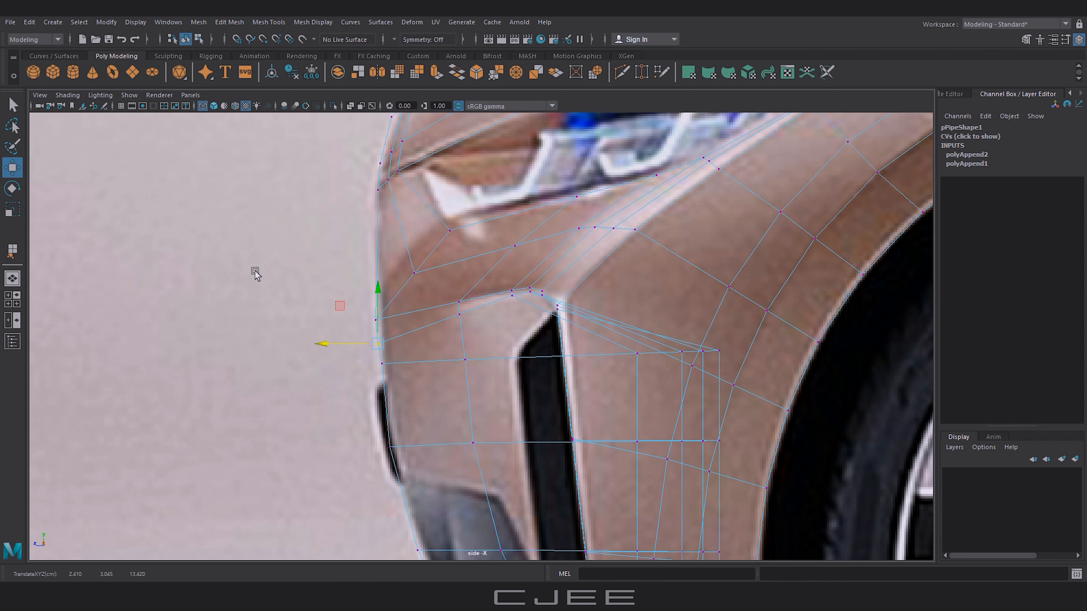
{"action": "left_click_drag", "start_coordinate": [254, 271], "coordinate": [383, 352]}
{"action": "left_click_drag", "start_coordinate": [324, 334], "coordinate": [326, 336]}
{"action": "left_click_drag", "start_coordinate": [297, 286], "coordinate": [327, 322]}
{"action": "left_click_drag", "start_coordinate": [355, 386], "coordinate": [335, 365]}
{"action": "left_click_drag", "start_coordinate": [364, 426], "coordinate": [392, 471]}
{"action": "left_click", "coordinate": [340, 446]}
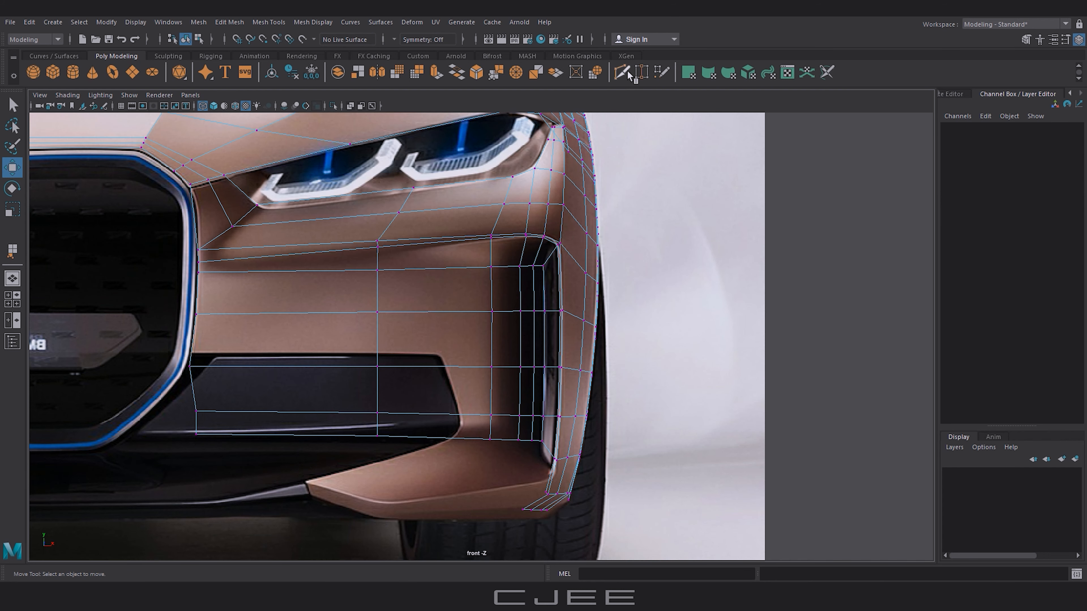
Step: Cut edges along the black lower insert's outline, from the grille border around its outer corner to the panel's lower edge
{"action": "middle_click_drag", "start_coordinate": [296, 370], "coordinate": [317, 362], "text": "alt"}
{"action": "scroll", "coordinate": [313, 361], "scroll_direction": "up", "scroll_amount": 2}
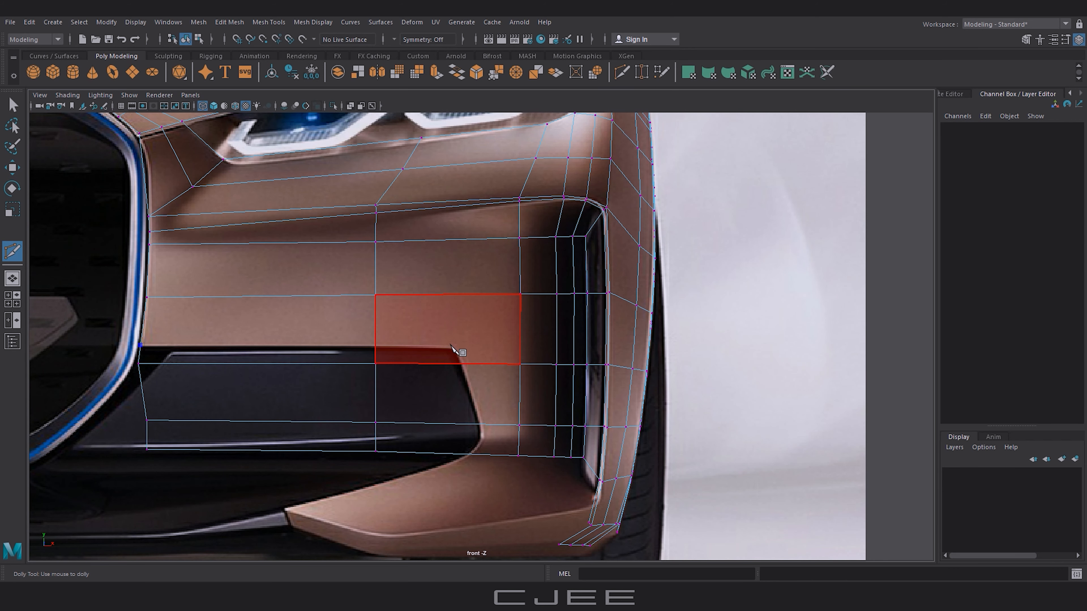
{"action": "scroll", "coordinate": [452, 349], "scroll_direction": "up", "scroll_amount": 2}
{"action": "left_click", "coordinate": [445, 352]}
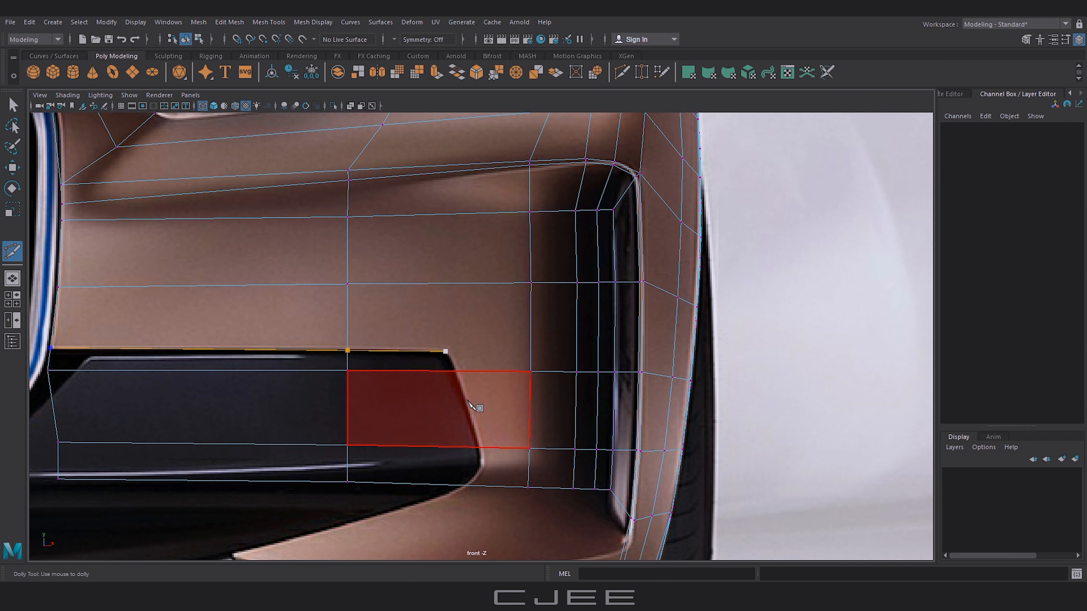
{"action": "left_click", "coordinate": [484, 467]}
{"action": "middle_click_drag", "start_coordinate": [485, 468], "coordinate": [561, 373], "text": "alt"}
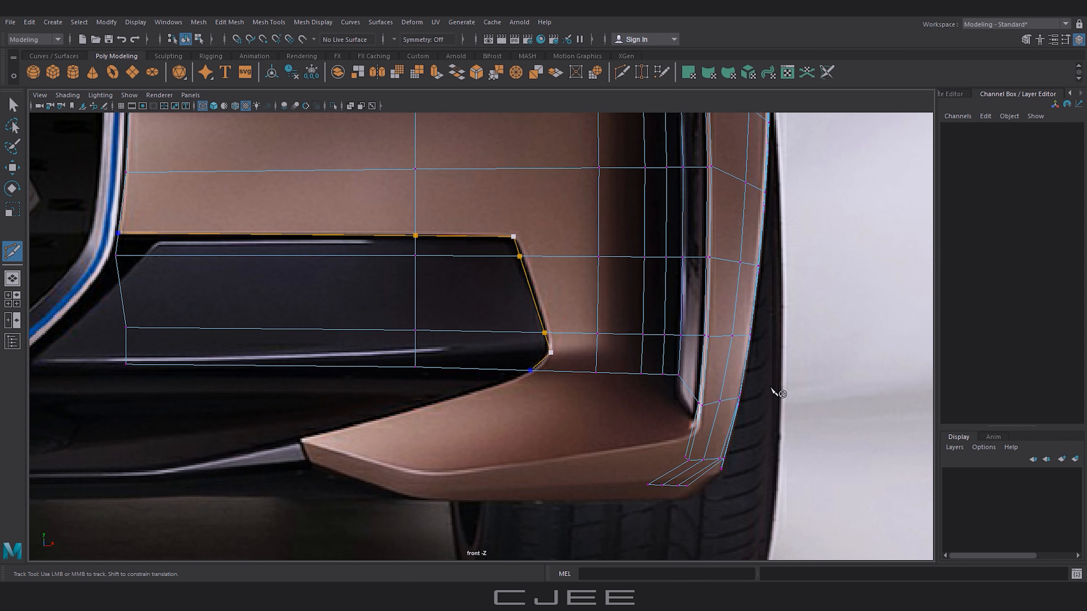
{"action": "key", "text": "Return"}
Step: Delete the six bumper faces covering the black lower insert
{"action": "key", "text": "w"}
{"action": "right_click_drag", "start_coordinate": [514, 241], "coordinate": [513, 270]}
{"action": "left_click", "coordinate": [483, 246]}
{"action": "left_click", "coordinate": [387, 247], "text": "shift"}
{"action": "left_click", "coordinate": [376, 289], "text": "shift"}
{"action": "left_click", "coordinate": [466, 300], "text": "shift"}
{"action": "left_click", "coordinate": [480, 341], "text": "shift"}
{"action": "left_click", "coordinate": [386, 349], "text": "shift"}
{"action": "key", "text": "Delete"}
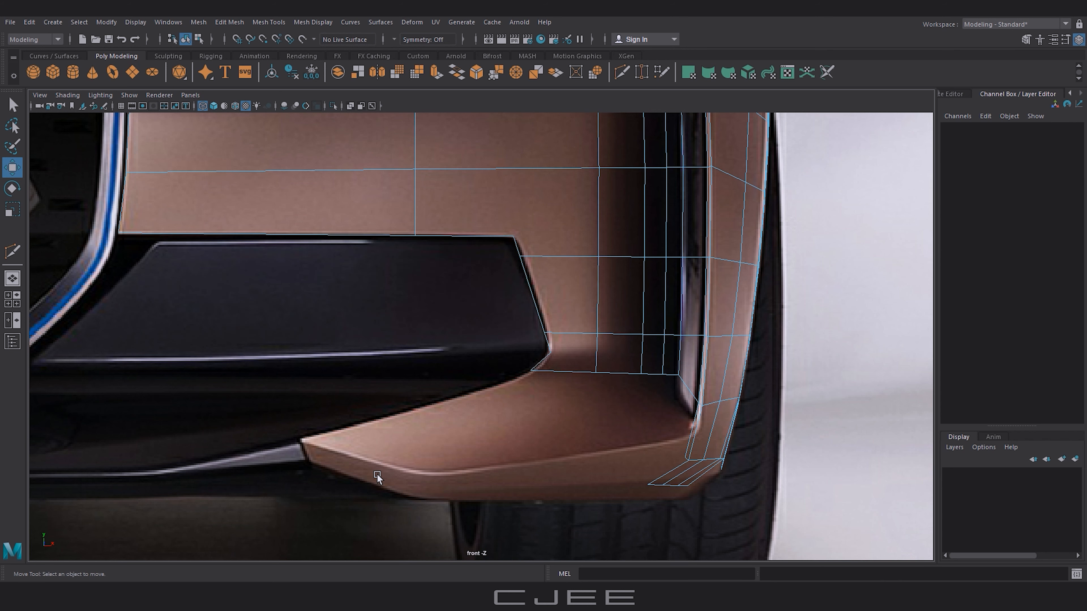
Step: Extrude the edge at the air intake's lower corner toward the grille by about -1.491 in X and -0.217 in Y
{"action": "key", "text": "space"}
{"action": "key", "text": "space"}
{"action": "right_click_drag", "start_coordinate": [620, 288], "coordinate": [621, 248]}
{"action": "left_click", "coordinate": [625, 345]}
{"action": "key", "text": "space"}
{"action": "key", "text": "space"}
{"action": "key", "text": "ctrl+e"}
{"action": "left_click", "coordinate": [728, 286]}
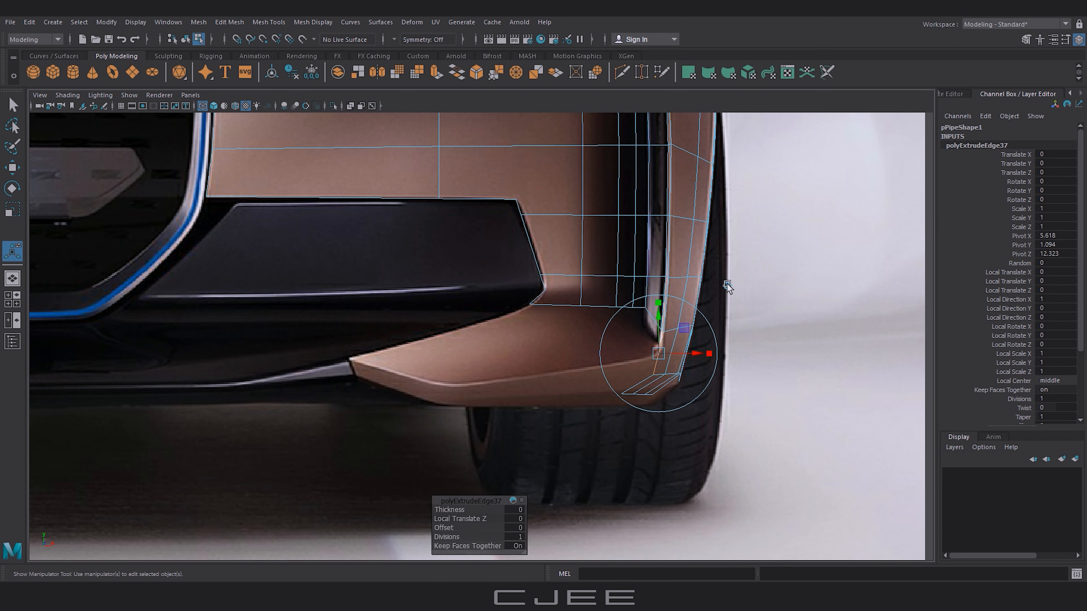
{"action": "left_click", "coordinate": [702, 354]}
{"action": "left_click_drag", "start_coordinate": [659, 354], "coordinate": [452, 386]}
Step: Move the extruded lip edge forward by about 0.926 in Z and raise it to match the side reference
{"action": "key", "text": "space"}
{"action": "key", "text": "space"}
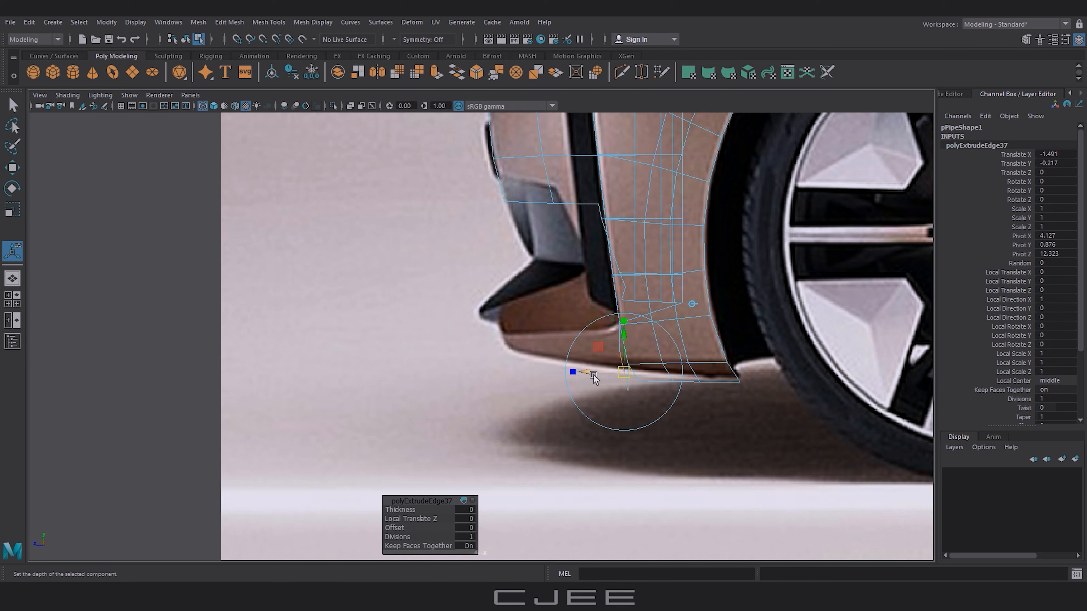
{"action": "left_click_drag", "start_coordinate": [589, 374], "coordinate": [502, 321]}
{"action": "left_click", "coordinate": [505, 322]}
{"action": "key", "text": "ctrl+z"}
Step: Extrude the lip's end edge again by about -0.746 in X toward the grille and adjust its height in the side view
{"action": "key", "text": "space"}
{"action": "key", "text": "space"}
{"action": "left_click", "coordinate": [533, 294]}
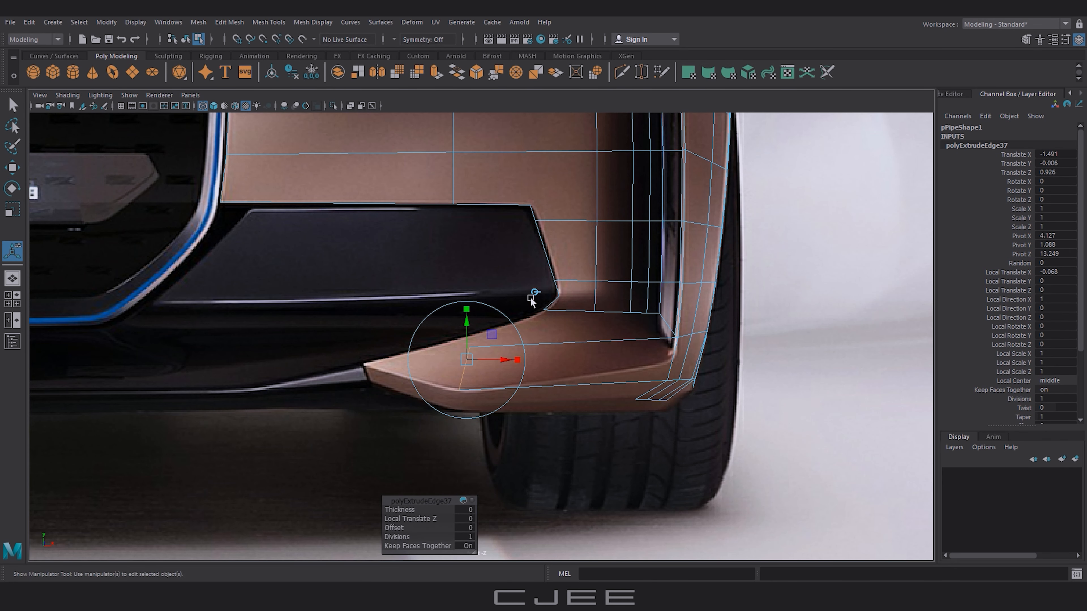
{"action": "left_click_drag", "start_coordinate": [500, 362], "coordinate": [443, 357], "text": "shift"}
{"action": "key", "text": "space"}
{"action": "key", "text": "space"}
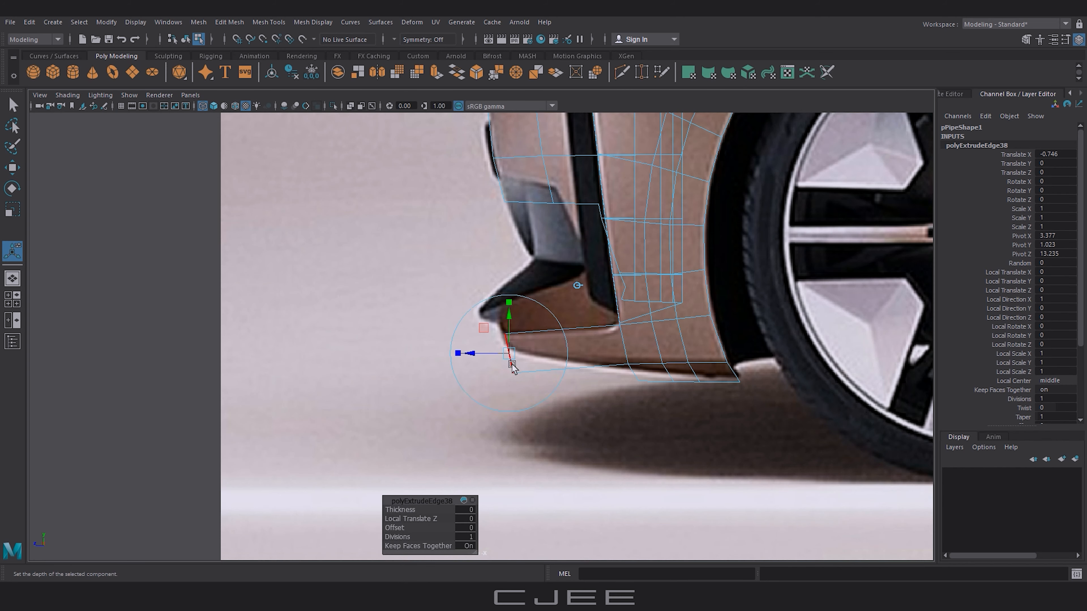
{"action": "left_click_drag", "start_coordinate": [514, 360], "coordinate": [503, 338]}
Step: Raise the lower front vertices of the extruded lip in the side view
{"action": "key", "text": "space"}
{"action": "key", "text": "w"}
{"action": "left_click", "coordinate": [871, 276]}
{"action": "right_click_drag", "start_coordinate": [806, 243], "coordinate": [753, 245]}
{"action": "left_click_drag", "start_coordinate": [697, 493], "coordinate": [733, 458]}
{"action": "scroll", "coordinate": [714, 478], "scroll_direction": "up", "scroll_amount": 3}
{"action": "middle_click_drag", "start_coordinate": [714, 478], "coordinate": [709, 464], "text": "alt"}
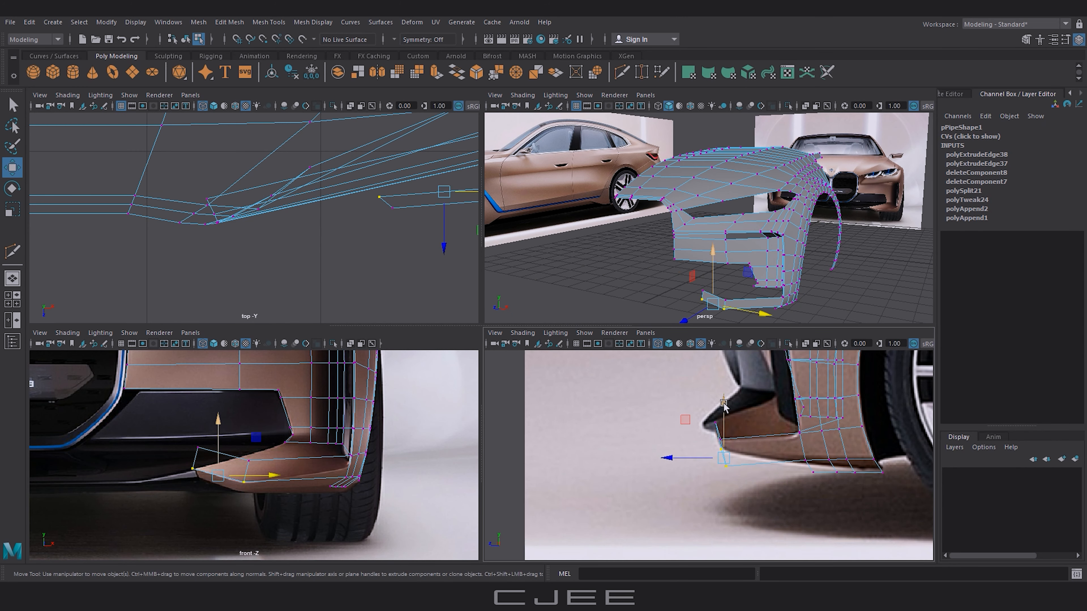
{"action": "left_click_drag", "start_coordinate": [728, 403], "coordinate": [729, 388]}
Step: Lower the vertices at the lip's inner end onto the pointed tip in the front reference
{"action": "key", "text": "space"}
{"action": "left_click_drag", "start_coordinate": [343, 432], "coordinate": [477, 304]}
{"action": "scroll", "coordinate": [454, 385], "scroll_direction": "up", "scroll_amount": 1}
{"action": "left_click_drag", "start_coordinate": [376, 364], "coordinate": [427, 318]}
{"action": "left_click_drag", "start_coordinate": [410, 277], "coordinate": [410, 294]}
{"action": "key", "text": "ctrl+z"}
{"action": "middle_click_drag", "start_coordinate": [410, 295], "coordinate": [524, 297], "text": "alt"}
{"action": "scroll", "coordinate": [524, 297], "scroll_direction": "up", "scroll_amount": 1}
{"action": "left_click_drag", "start_coordinate": [526, 299], "coordinate": [527, 302]}
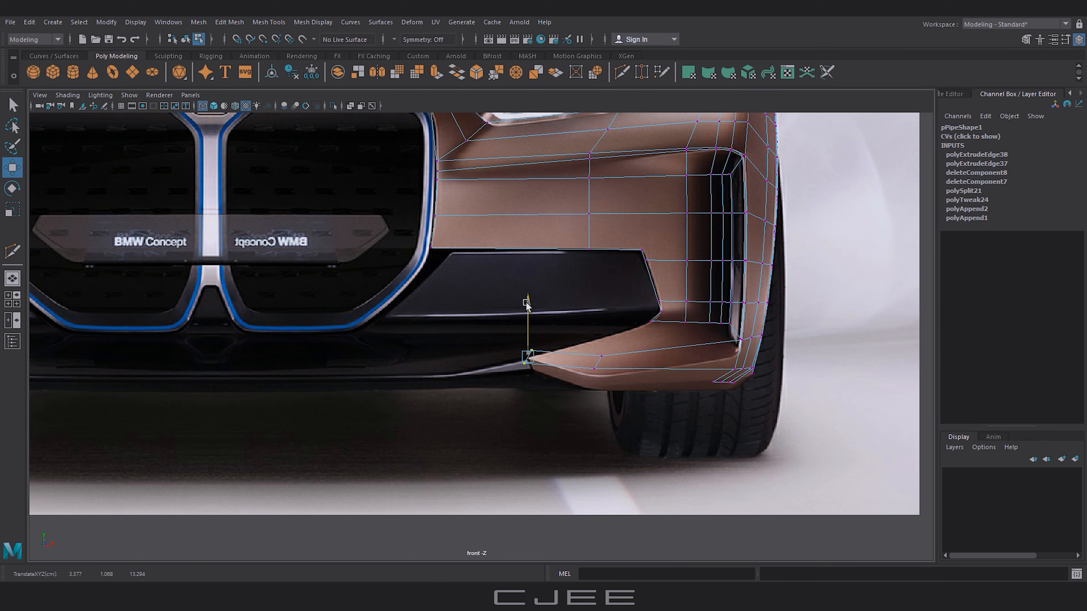
Step: Move the lip's inner tip vertices backward in depth in the perspective view
{"action": "key", "text": "space"}
{"action": "key", "text": "space"}
{"action": "left_click_drag", "start_coordinate": [424, 465], "coordinate": [433, 460]}
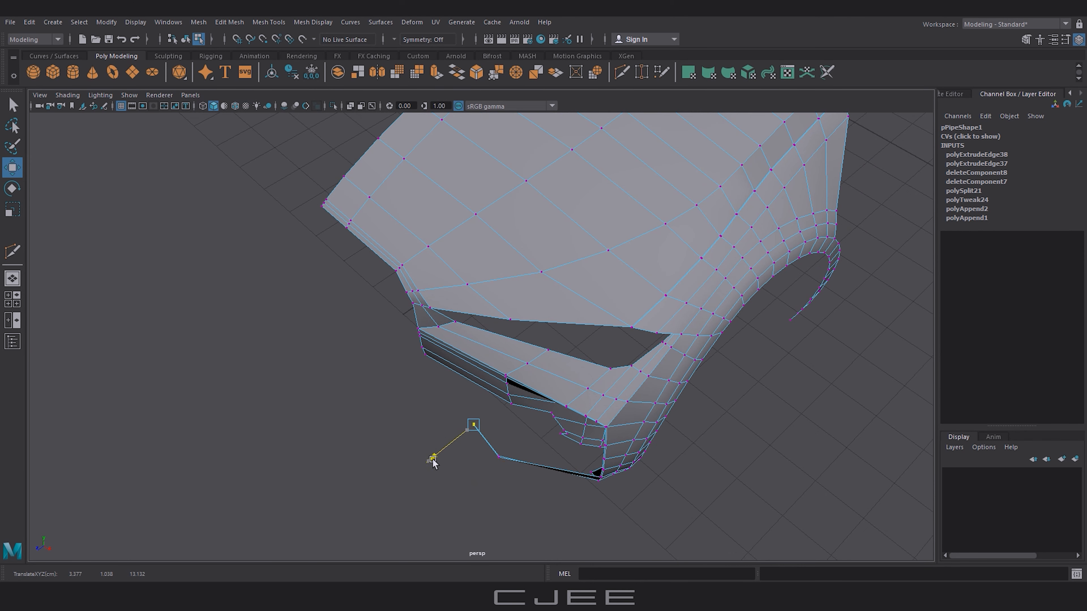
Step: Raise the lip's lower edge vertices slightly in the side view to follow the bumper's bottom contour
{"action": "key", "text": "space"}
{"action": "key", "text": "space"}
{"action": "left_click_drag", "start_coordinate": [502, 453], "coordinate": [530, 389]}
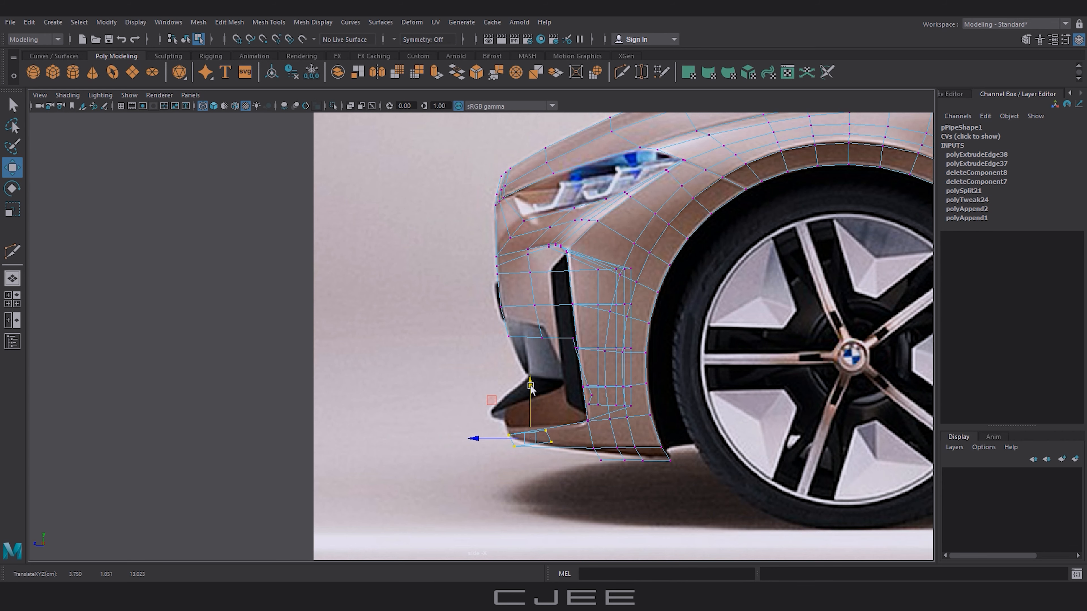
{"action": "left_click_drag", "start_coordinate": [486, 480], "coordinate": [525, 412]}
{"action": "left_click_drag", "start_coordinate": [516, 390], "coordinate": [517, 387]}
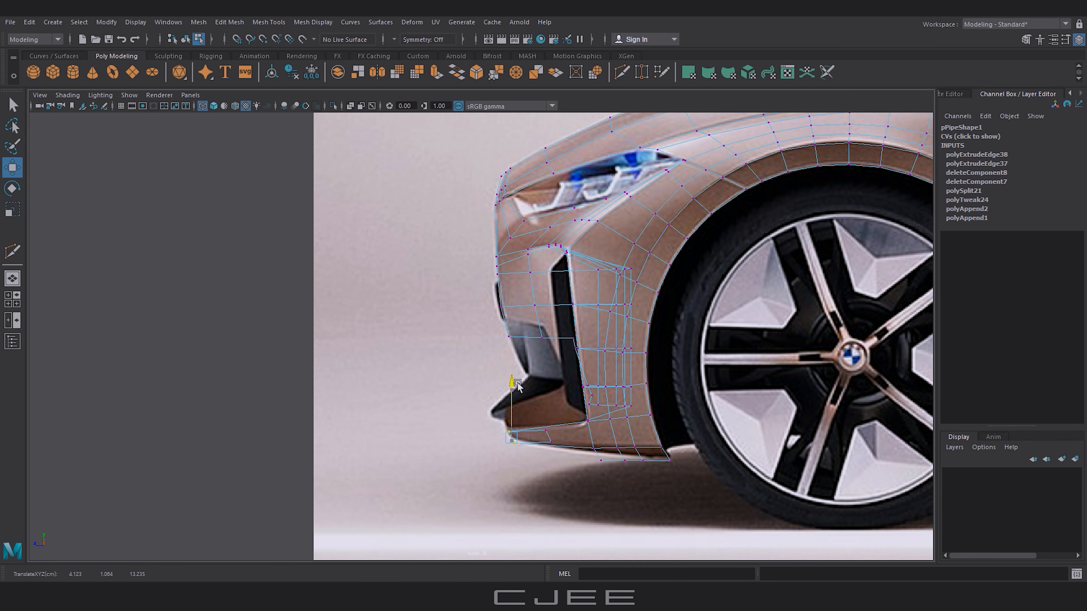
Step: Nudge the lip's inner tip vertices to fit the pointed tip in the front reference
{"action": "key", "text": "space"}
{"action": "key", "text": "space"}
{"action": "left_click_drag", "start_coordinate": [405, 316], "coordinate": [403, 312]}
{"action": "scroll", "coordinate": [257, 385], "scroll_direction": "up", "scroll_amount": 3}
{"action": "left_click_drag", "start_coordinate": [250, 391], "coordinate": [299, 364]}
{"action": "left_click_drag", "start_coordinate": [284, 383], "coordinate": [292, 379]}
Step: Extrude the lip's upper edges and move the new edges about 1.35 units backward in depth
{"action": "key", "text": "space"}
{"action": "key", "text": "space"}
{"action": "left_click_drag", "start_coordinate": [522, 317], "coordinate": [485, 343], "text": "alt"}
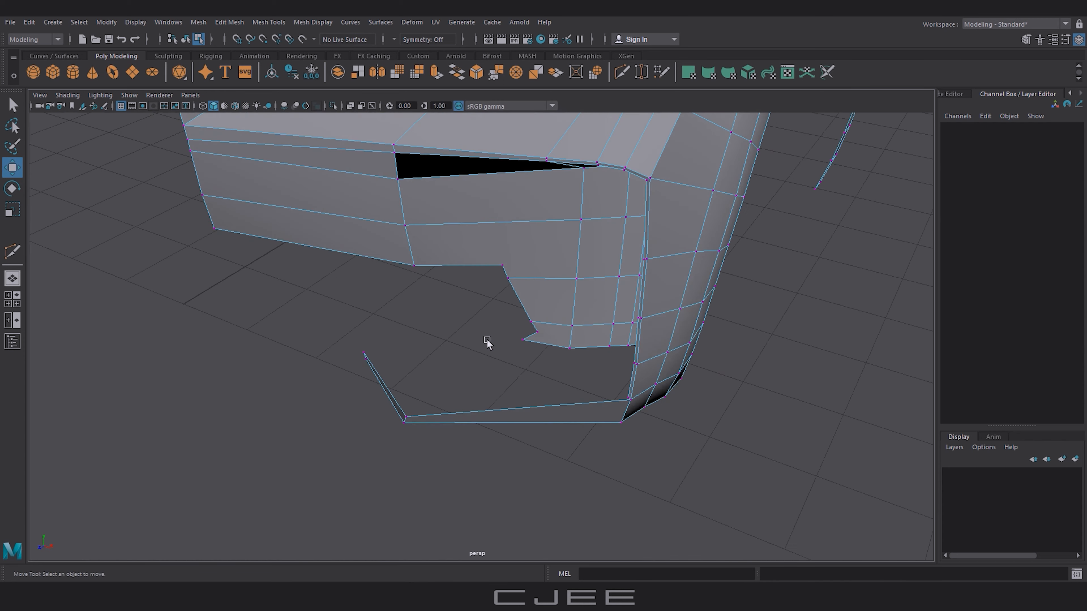
{"action": "right_click_drag", "start_coordinate": [492, 323], "coordinate": [495, 278]}
{"action": "left_click_drag", "start_coordinate": [492, 364], "coordinate": [505, 330], "text": "alt"}
{"action": "double_click", "coordinate": [545, 426]}
{"action": "left_click", "coordinate": [472, 400]}
{"action": "left_click_drag", "start_coordinate": [599, 351], "coordinate": [526, 370], "text": "alt"}
{"action": "key", "text": "ctrl+e"}
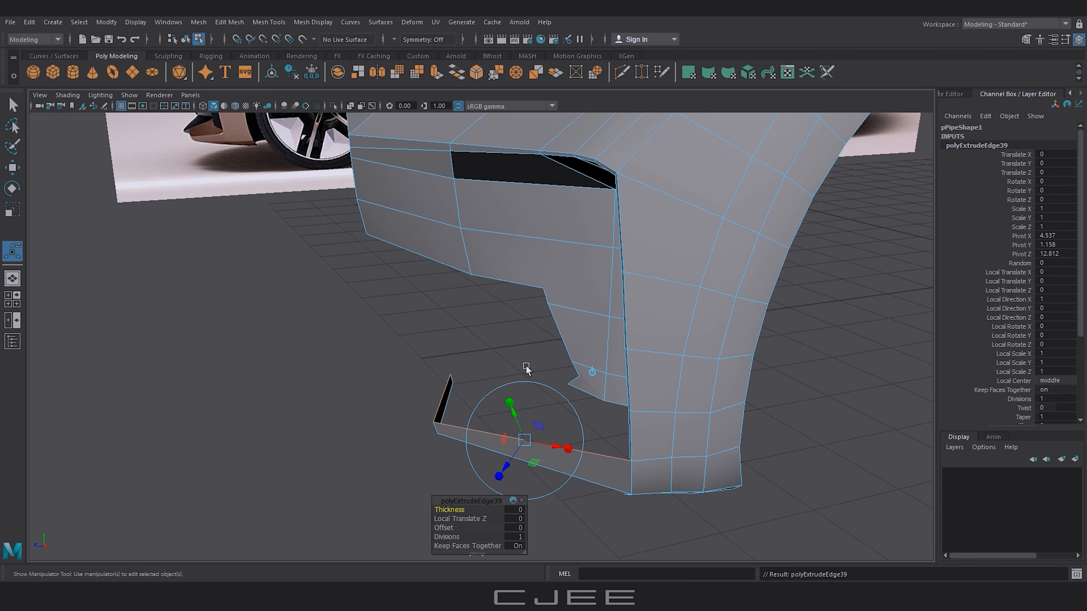
{"action": "left_click_drag", "start_coordinate": [520, 426], "coordinate": [618, 397]}
Step: Raise the extruded lip edges about 0.32 units in the front view
{"action": "key", "text": "space"}
{"action": "key", "text": "space"}
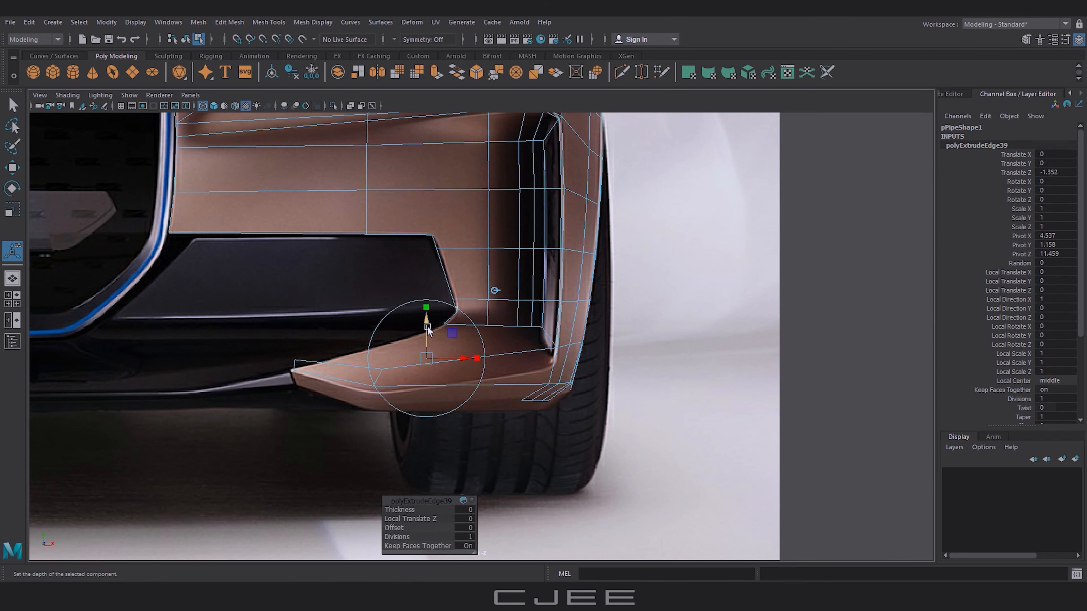
{"action": "left_click_drag", "start_coordinate": [430, 338], "coordinate": [437, 290]}
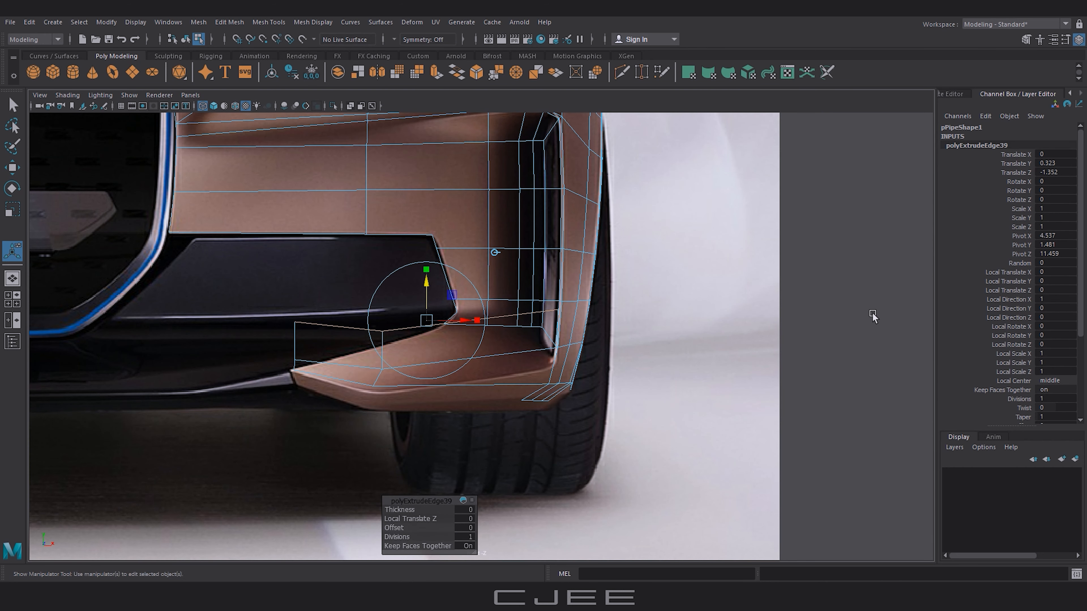
{"action": "left_click", "coordinate": [695, 331]}
Step: Weld the extruded lip's rear vertices onto the lower corner vertices of the side intake panel
{"action": "scroll", "coordinate": [582, 236], "scroll_direction": "up", "scroll_amount": 2}
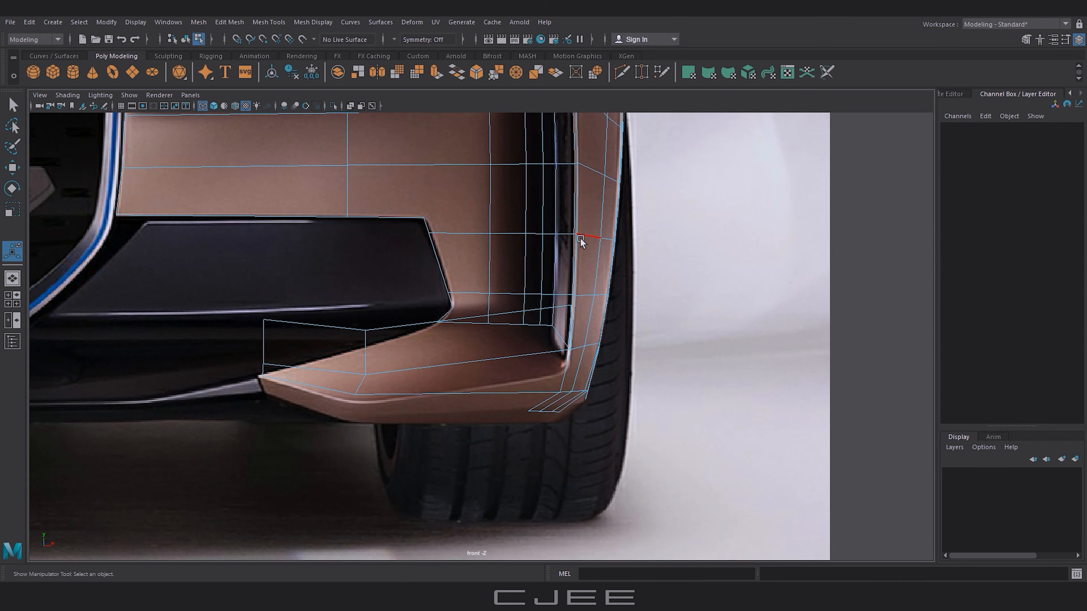
{"action": "right_click_drag", "start_coordinate": [471, 301], "coordinate": [430, 300]}
{"action": "left_click", "coordinate": [641, 72]}
{"action": "left_click_drag", "start_coordinate": [346, 329], "coordinate": [430, 319]}
{"action": "middle_click_drag", "start_coordinate": [657, 343], "coordinate": [664, 345], "text": "alt"}
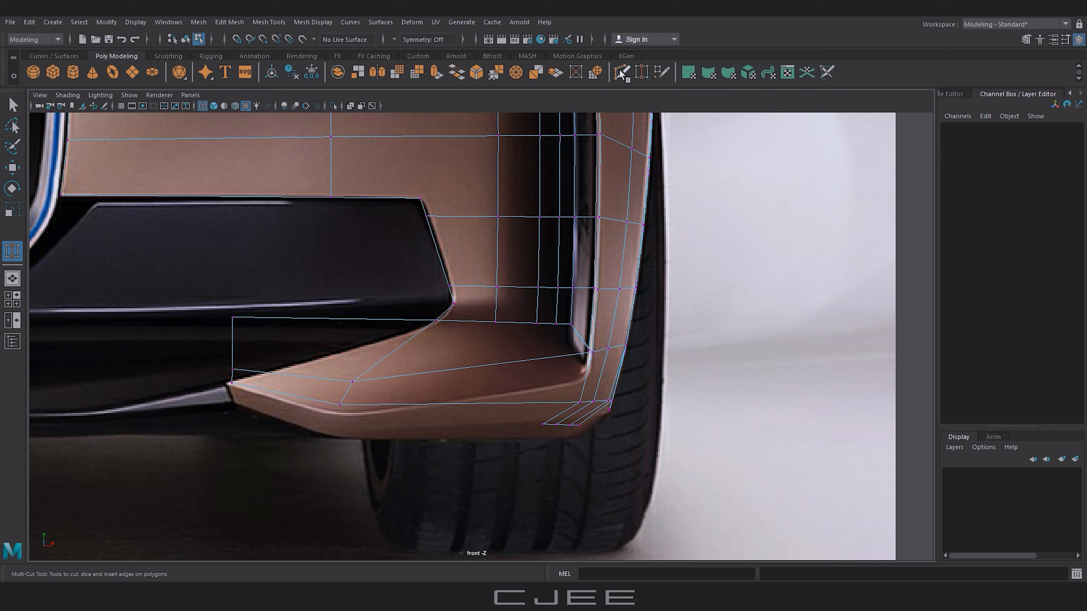
Step: Cut edges from the lip's inner tip to the intake panel's lower corner and vertically down at the lip's bend
{"action": "left_click", "coordinate": [623, 73]}
{"action": "left_click", "coordinate": [233, 369]}
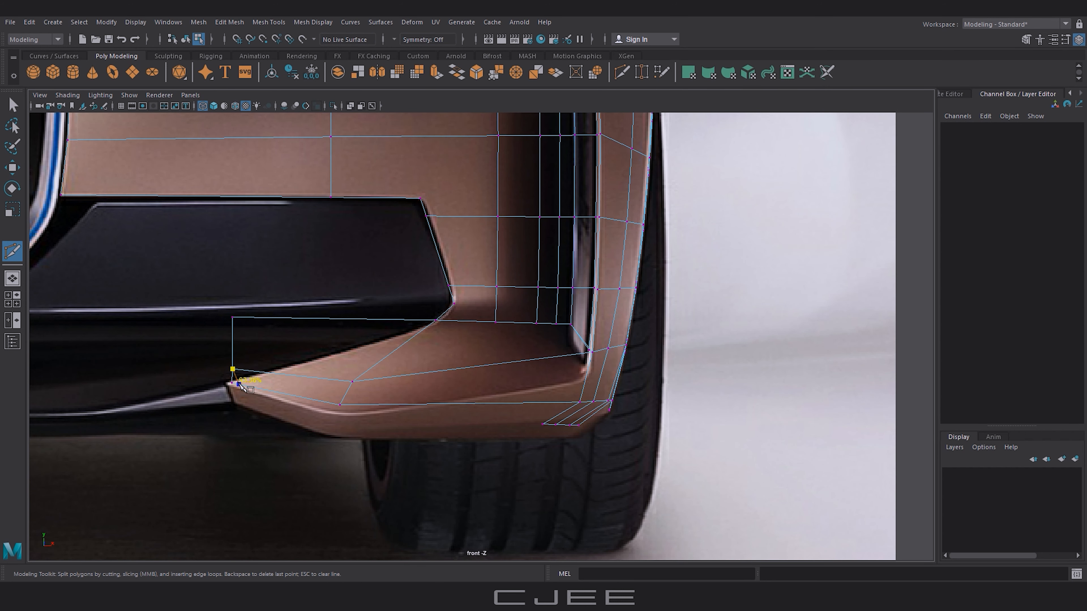
{"action": "key", "text": "Escape"}
{"action": "left_click", "coordinate": [340, 403]}
{"action": "right_click", "coordinate": [567, 369]}
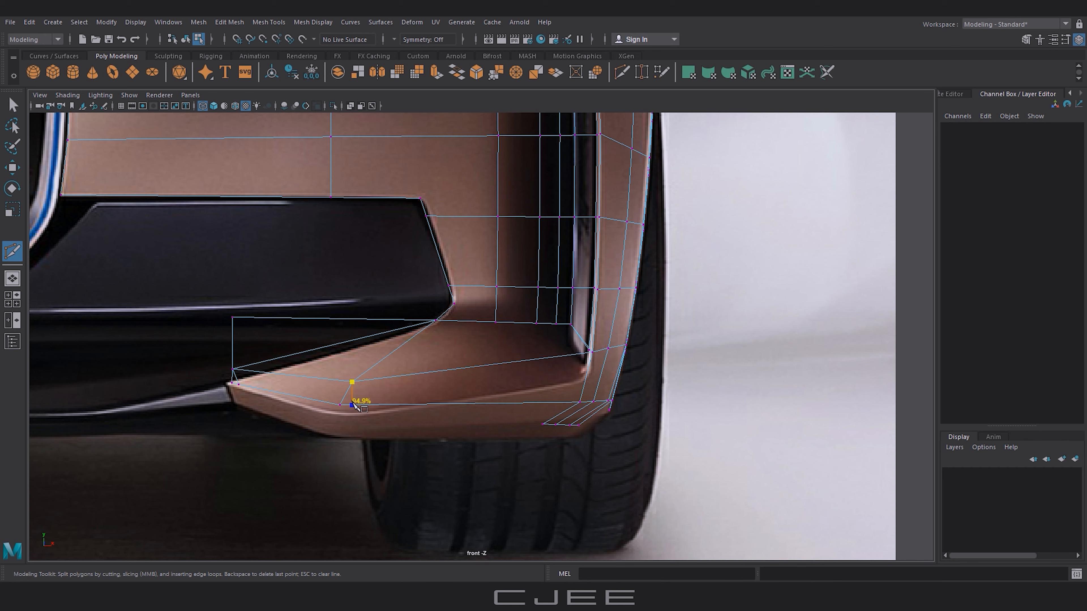
{"action": "scroll", "coordinate": [556, 417], "scroll_direction": "up", "scroll_amount": 2}
{"action": "key", "text": "w"}
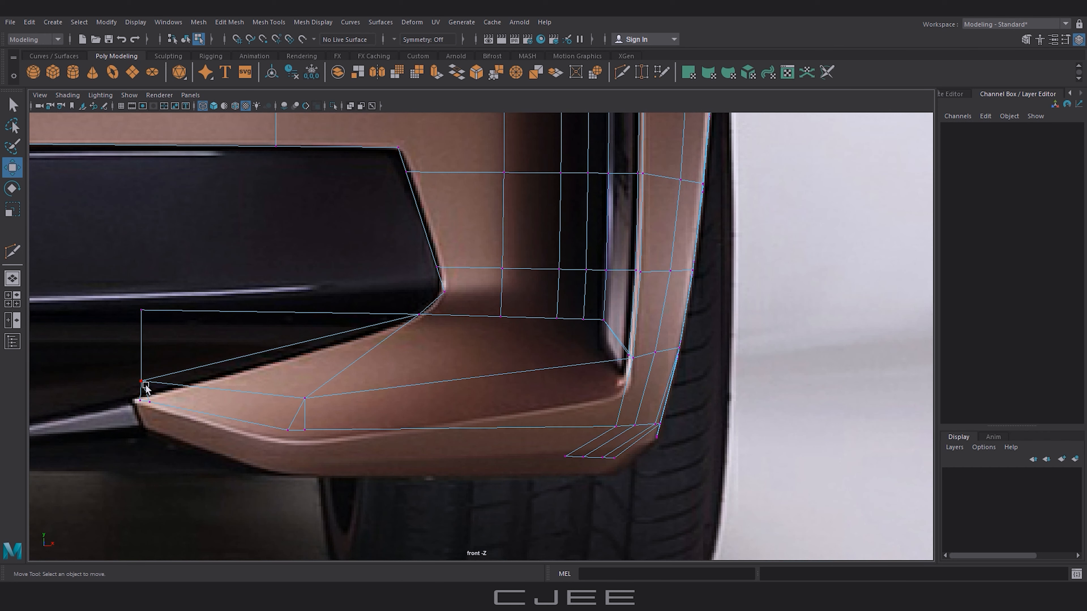
Step: Delete the surplus triangular face above the lip's inner edge and the slanted leftover edge at the bend
{"action": "right_click_drag", "start_coordinate": [142, 387], "coordinate": [142, 423]}
{"action": "left_click", "coordinate": [194, 340]}
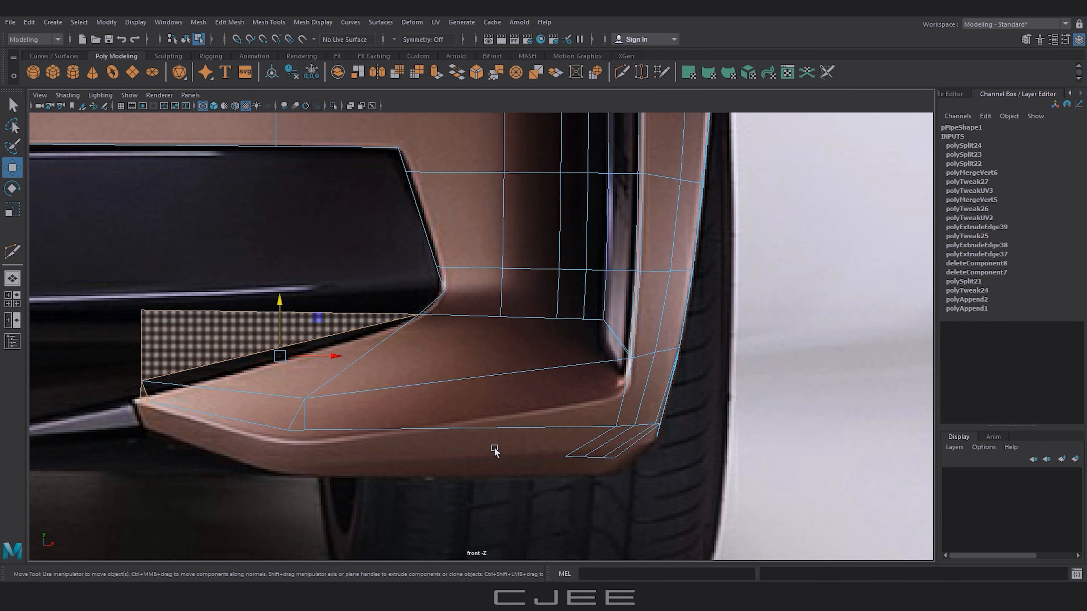
{"action": "right_click_drag", "start_coordinate": [303, 296], "coordinate": [303, 318], "text": "shift"}
{"action": "left_click", "coordinate": [296, 416], "text": "ctrl+shift"}
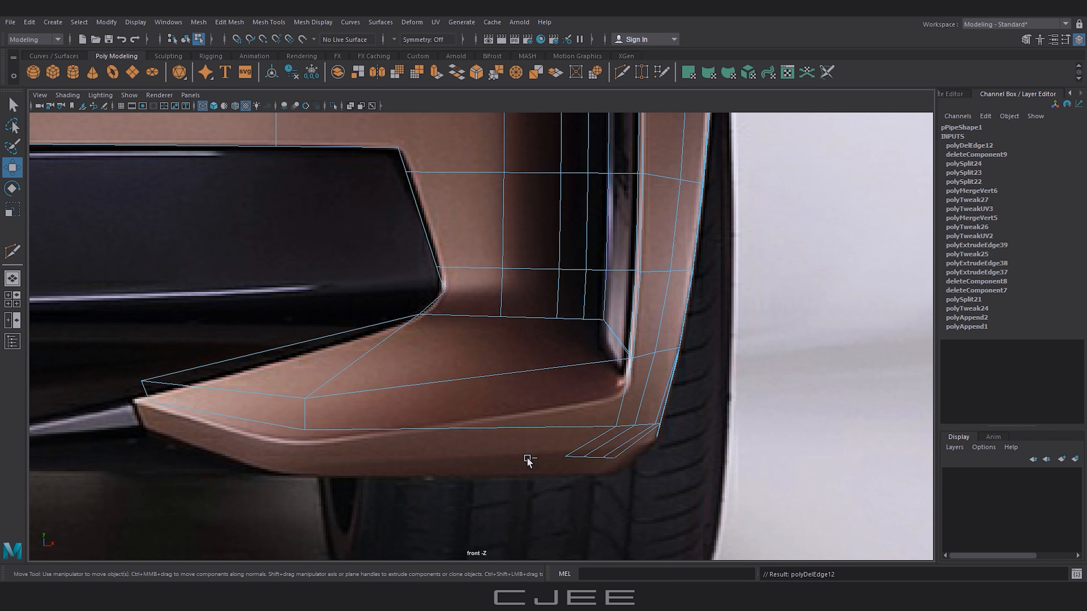
Step: Cut an edge from the lip's bend vertex to the intake panel's lower edge and merge the doubled vertices there
{"action": "scroll", "coordinate": [529, 456], "scroll_direction": "down", "scroll_amount": 2}
{"action": "left_click", "coordinate": [346, 384]}
{"action": "scroll", "coordinate": [347, 384], "scroll_direction": "up", "scroll_amount": 3}
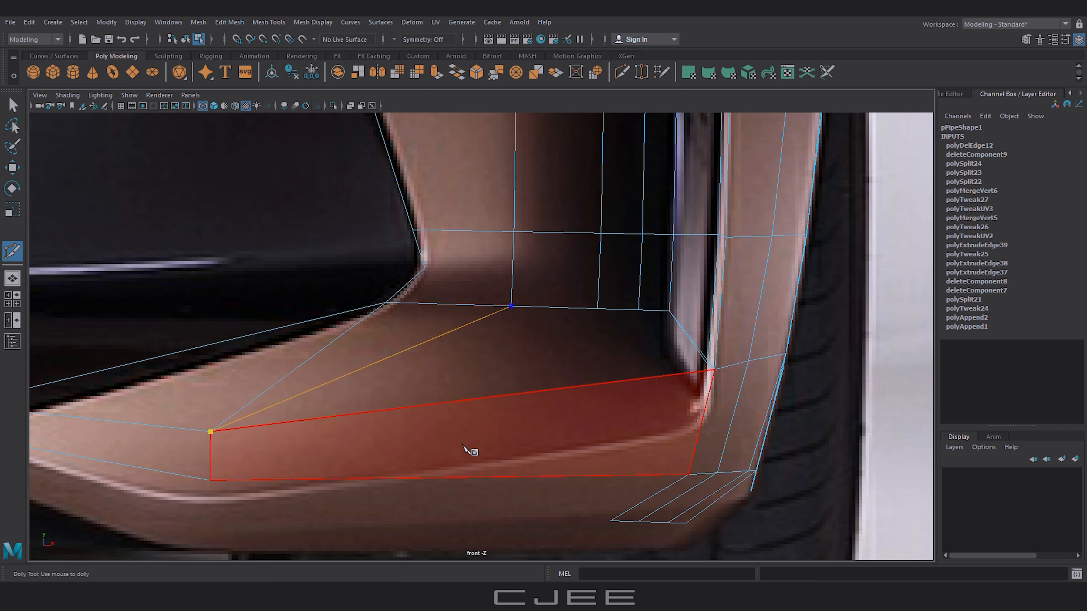
{"action": "key", "text": "w"}
{"action": "right_click_drag", "start_coordinate": [535, 304], "coordinate": [482, 306]}
{"action": "scroll", "coordinate": [481, 307], "scroll_direction": "up", "scroll_amount": 3}
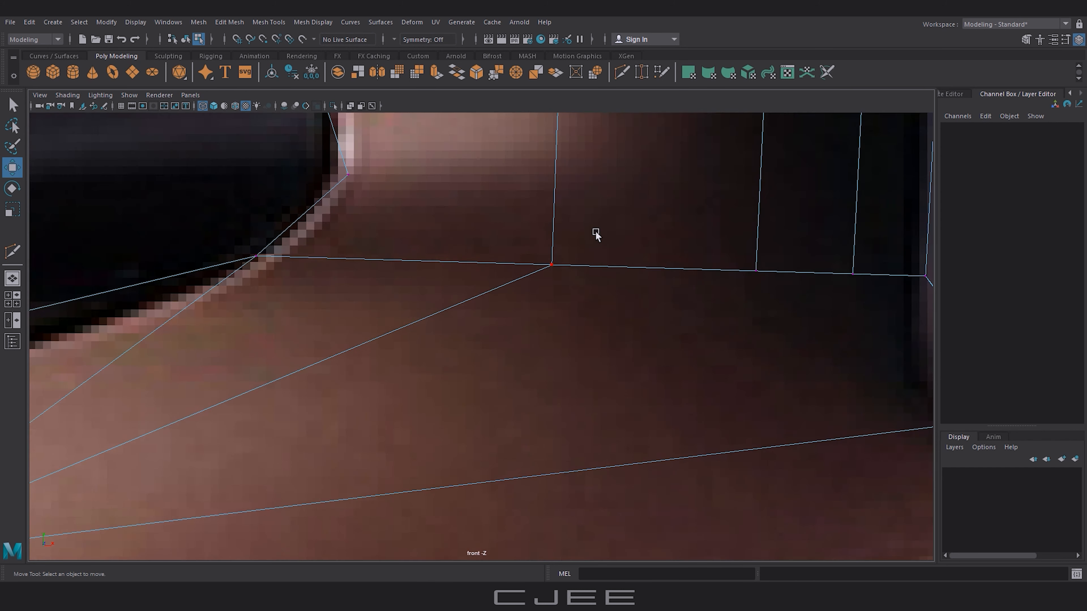
{"action": "left_click_drag", "start_coordinate": [594, 235], "coordinate": [488, 293]}
{"action": "left_click", "coordinate": [517, 74]}
Step: Delete the diagonal edge running from the panel's inner corner to the lip's bend
{"action": "key", "text": "space"}
{"action": "key", "text": "space"}
{"action": "right_click_drag", "start_coordinate": [429, 315], "coordinate": [429, 278]}
{"action": "left_click", "coordinate": [402, 330]}
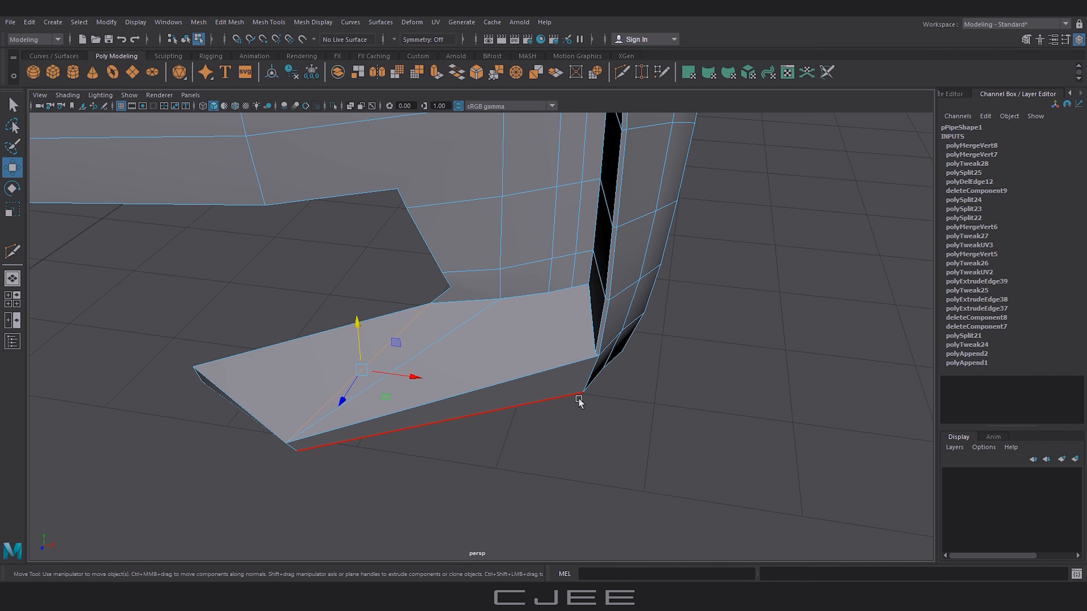
{"action": "key", "text": "ctrl+Delete"}
Step: Cut two more edge lines across the lip, from the panel's lower vertices down to the lip's lower edge
{"action": "key", "text": "space"}
{"action": "key", "text": "space"}
{"action": "key", "text": "y"}
{"action": "left_click", "coordinate": [571, 315]}
{"action": "left_click", "coordinate": [497, 445]}
{"action": "left_click_drag", "start_coordinate": [506, 381], "coordinate": [481, 384]}
{"action": "key", "text": "Return"}
{"action": "left_click", "coordinate": [602, 316]}
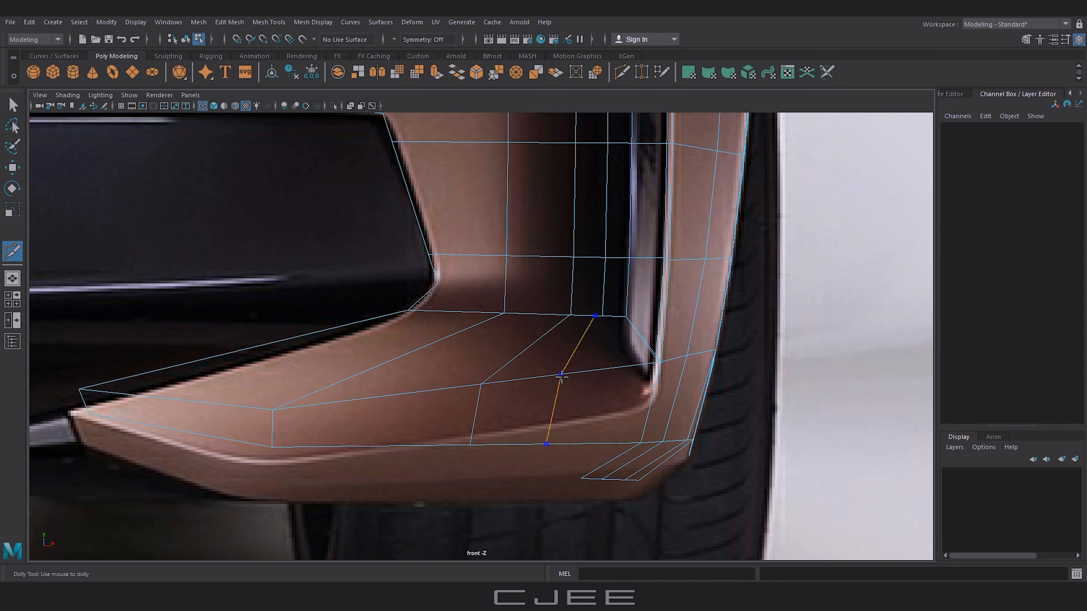
{"action": "left_click_drag", "start_coordinate": [561, 373], "coordinate": [582, 377]}
Step: Merge the new cuts' end vertices with the intake panel's lower vertices in the perspective view
{"action": "key", "text": "space"}
{"action": "key", "text": "space"}
{"action": "key", "text": "w"}
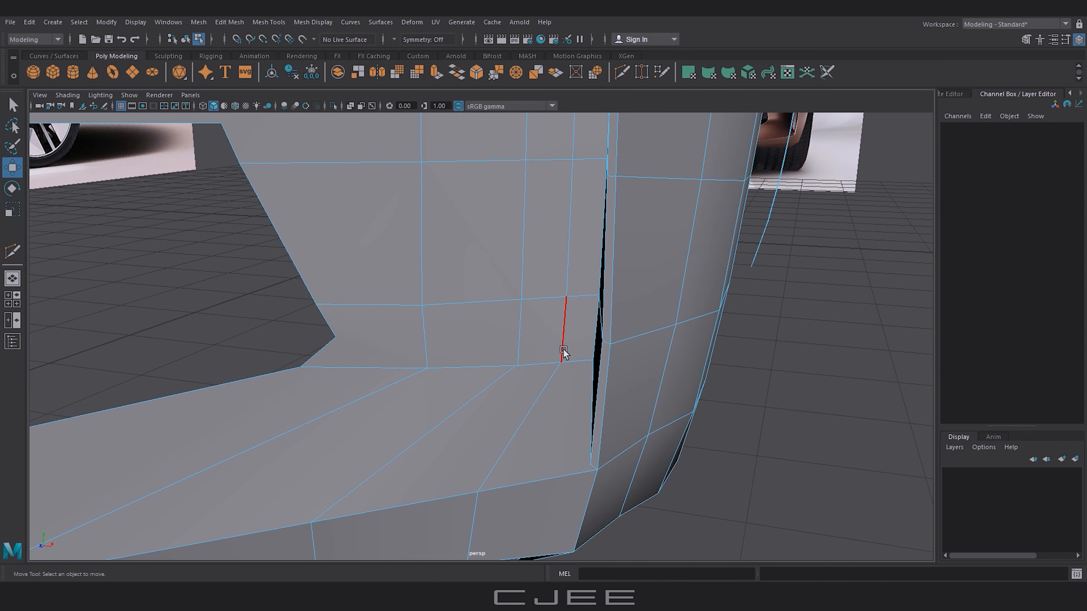
{"action": "right_click_drag", "start_coordinate": [565, 353], "coordinate": [533, 358]}
{"action": "key", "text": "y"}
{"action": "left_click_drag", "start_coordinate": [540, 377], "coordinate": [582, 336], "text": "alt"}
Step: Adjust the depth of the intake panel's lower inner corner vertices in the side view, undoing the last changes
{"action": "key", "text": "w"}
{"action": "left_click", "coordinate": [514, 301]}
{"action": "key", "text": "space"}
{"action": "key", "text": "space"}
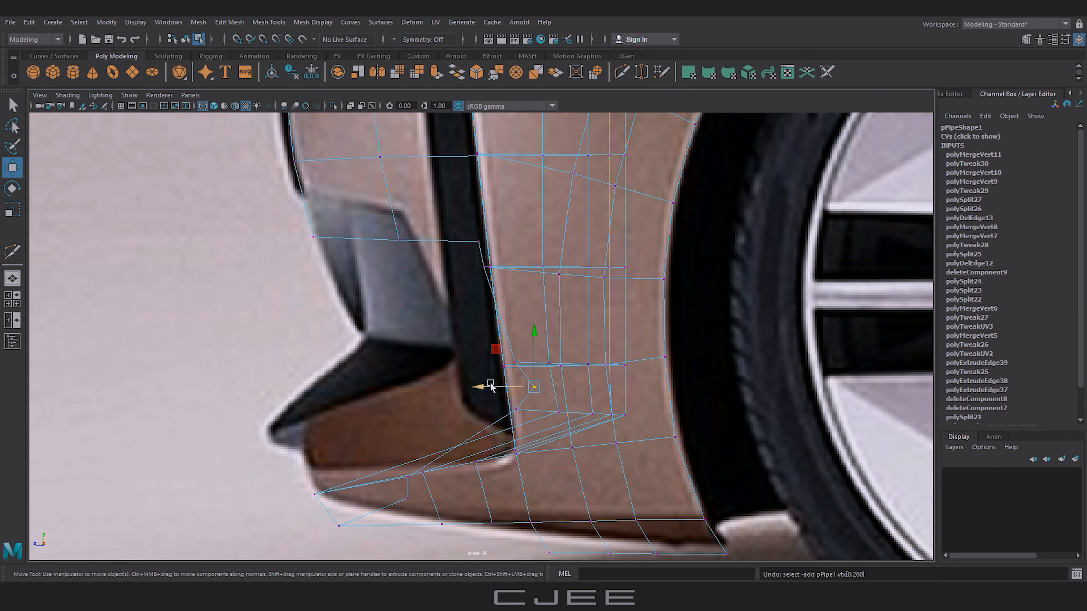
{"action": "mouse_move", "coordinate": [483, 386]}
{"action": "left_mouse_down"}
{"action": "mouse_move", "coordinate": [493, 369]}
{"action": "mouse_move", "coordinate": [467, 364]}
{"action": "mouse_move", "coordinate": [478, 367]}
{"action": "left_mouse_up"}
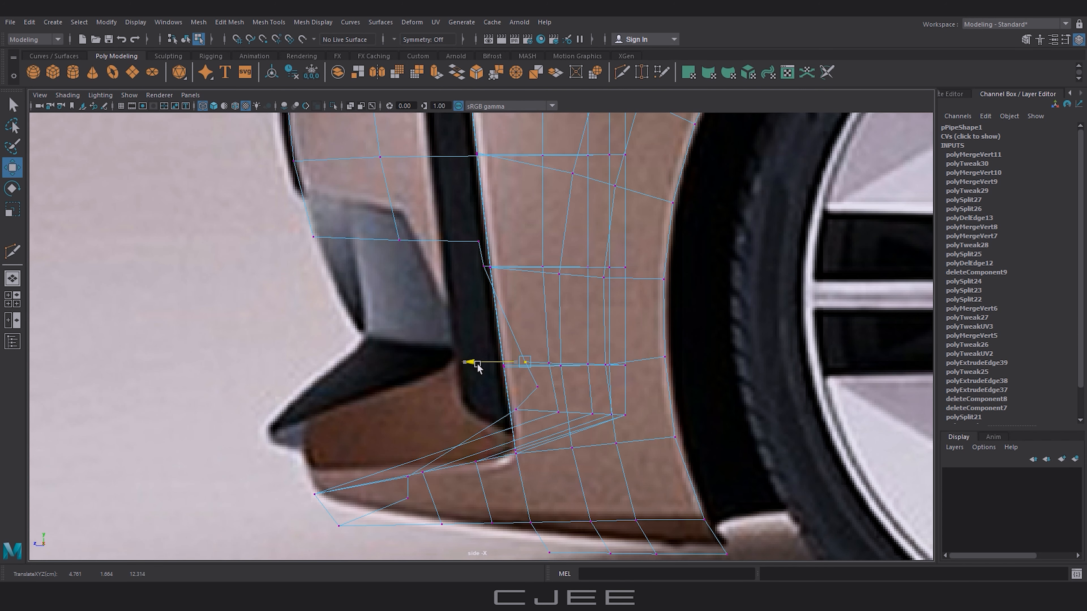
{"action": "key", "text": "z"}
{"action": "key", "text": "z"}
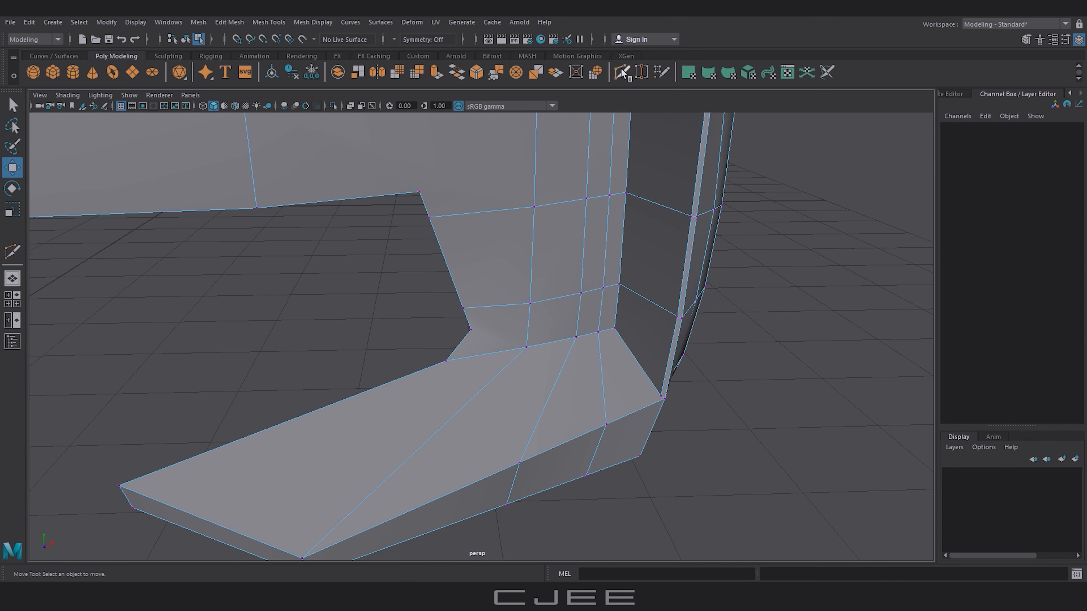
Step: Cut a new edge row across the bottom of the intake panel and delete the old row beneath it
{"action": "left_click", "coordinate": [621, 72]}
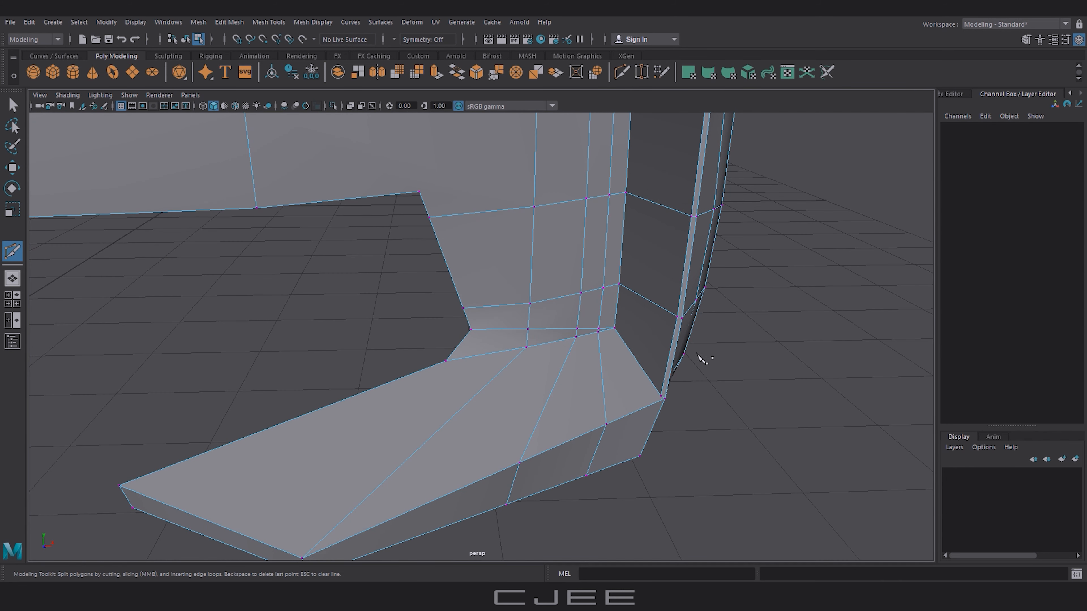
{"action": "key", "text": "w"}
{"action": "right_click_drag", "start_coordinate": [533, 287], "coordinate": [529, 243]}
{"action": "left_click", "coordinate": [509, 350]}
{"action": "left_click", "coordinate": [556, 342], "text": "shift"}
{"action": "left_click", "coordinate": [588, 335], "text": "shift"}
{"action": "left_click", "coordinate": [607, 330], "text": "shift"}
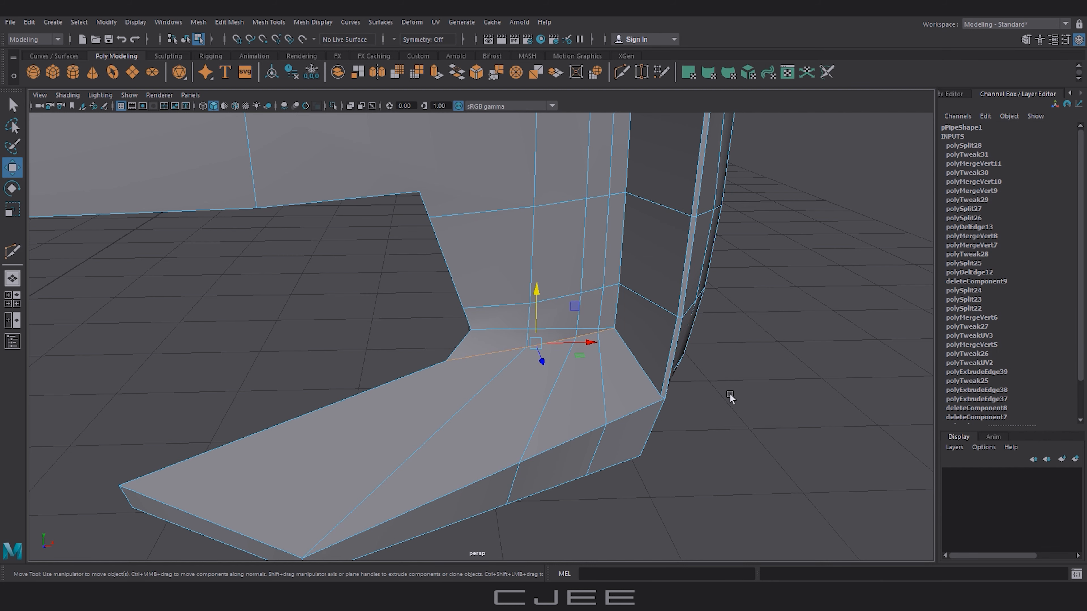
{"action": "key", "text": "Delete"}
Step: Adjust the vertices along the seam between the intake panel and the lip in depth, viewed from below
{"action": "left_click_drag", "start_coordinate": [769, 403], "coordinate": [489, 300], "text": "alt"}
{"action": "right_click_drag", "start_coordinate": [487, 287], "coordinate": [434, 274]}
{"action": "left_click_drag", "start_coordinate": [504, 276], "coordinate": [488, 341]}
{"action": "left_click_drag", "start_coordinate": [550, 252], "coordinate": [540, 318]}
{"action": "left_click_drag", "start_coordinate": [571, 242], "coordinate": [560, 306]}
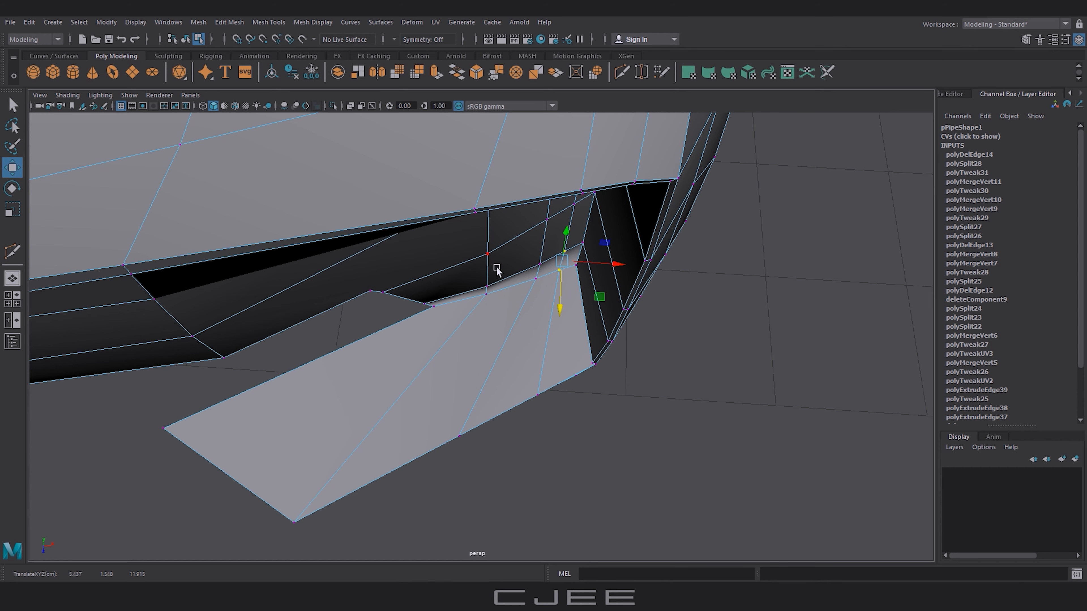
{"action": "left_click_drag", "start_coordinate": [498, 268], "coordinate": [486, 331]}
{"action": "left_click_drag", "start_coordinate": [548, 253], "coordinate": [534, 314]}
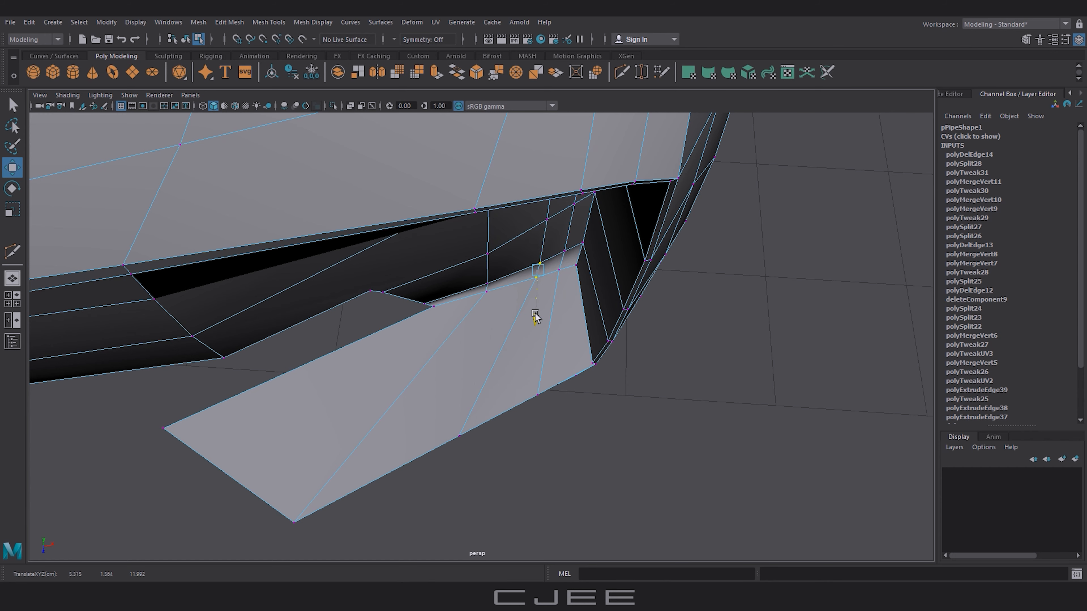
{"action": "left_click", "coordinate": [627, 373]}
Step: Lower the seam vertices between the intake panel and the lip in the front view to match the reference
{"action": "key", "text": "space"}
{"action": "key", "text": "space"}
{"action": "left_click_drag", "start_coordinate": [429, 286], "coordinate": [506, 314]}
{"action": "left_click_drag", "start_coordinate": [477, 247], "coordinate": [477, 256]}
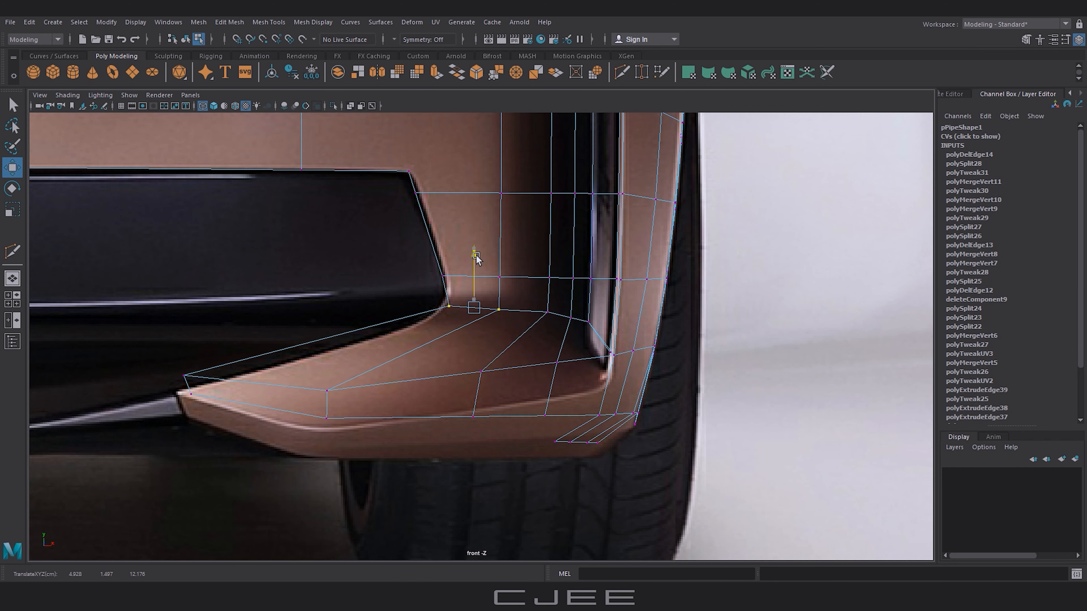
{"action": "left_click_drag", "start_coordinate": [536, 296], "coordinate": [559, 323]}
{"action": "left_click_drag", "start_coordinate": [552, 262], "coordinate": [578, 269]}
{"action": "left_click", "coordinate": [577, 305]}
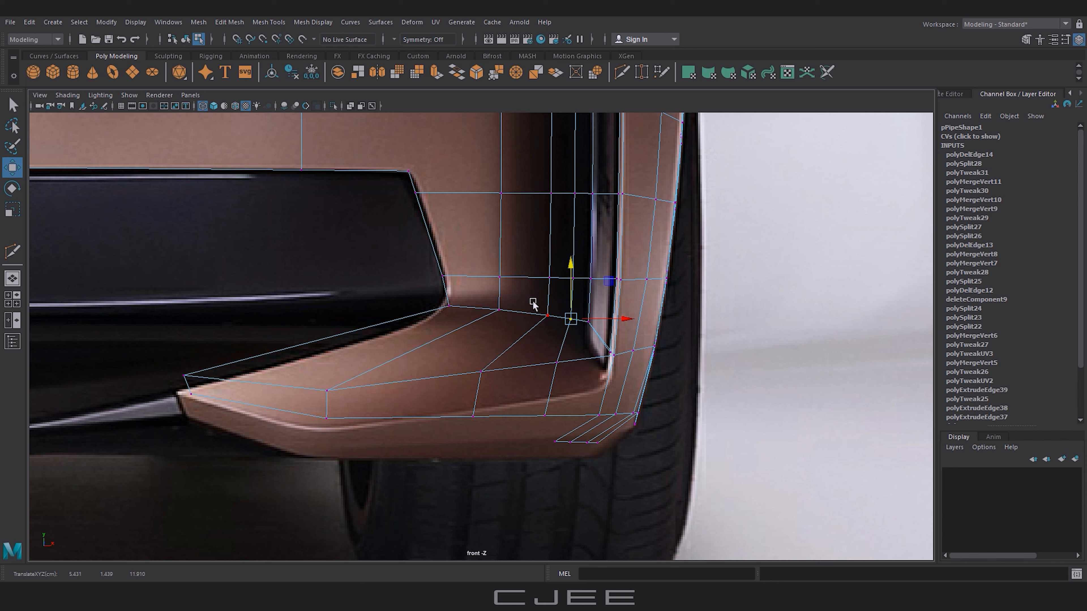
Step: Shift the inner seam vertices slightly inward and fine-tune the height of the two vertices near the intake slot
{"action": "left_click_drag", "start_coordinate": [434, 296], "coordinate": [518, 336]}
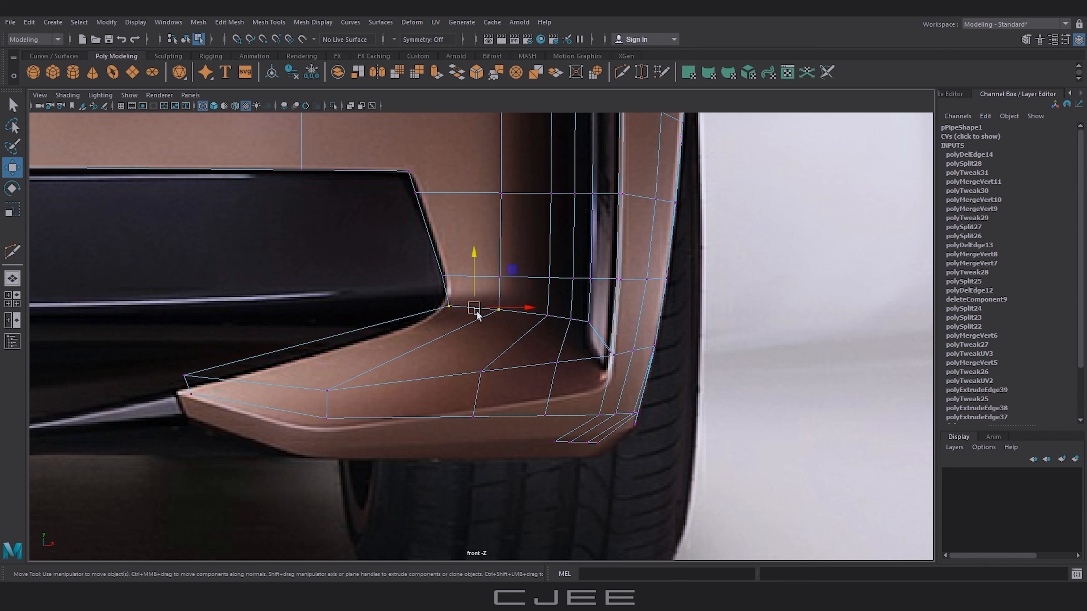
{"action": "left_click", "coordinate": [551, 312]}
{"action": "left_click", "coordinate": [569, 315]}
{"action": "left_click", "coordinate": [599, 323]}
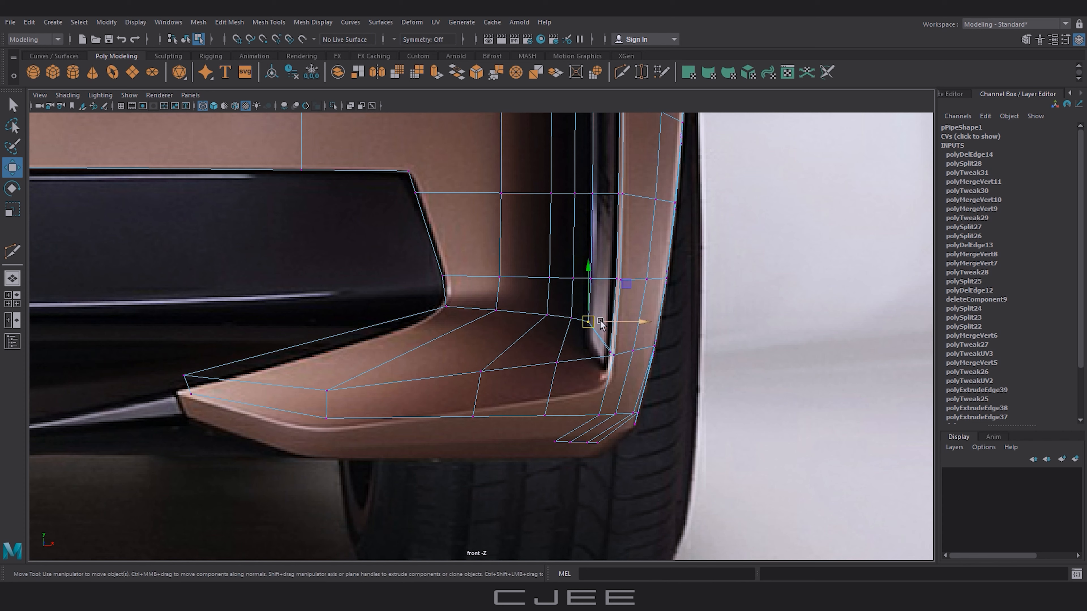
{"action": "left_click", "coordinate": [544, 316]}
{"action": "left_click", "coordinate": [571, 318], "text": "shift"}
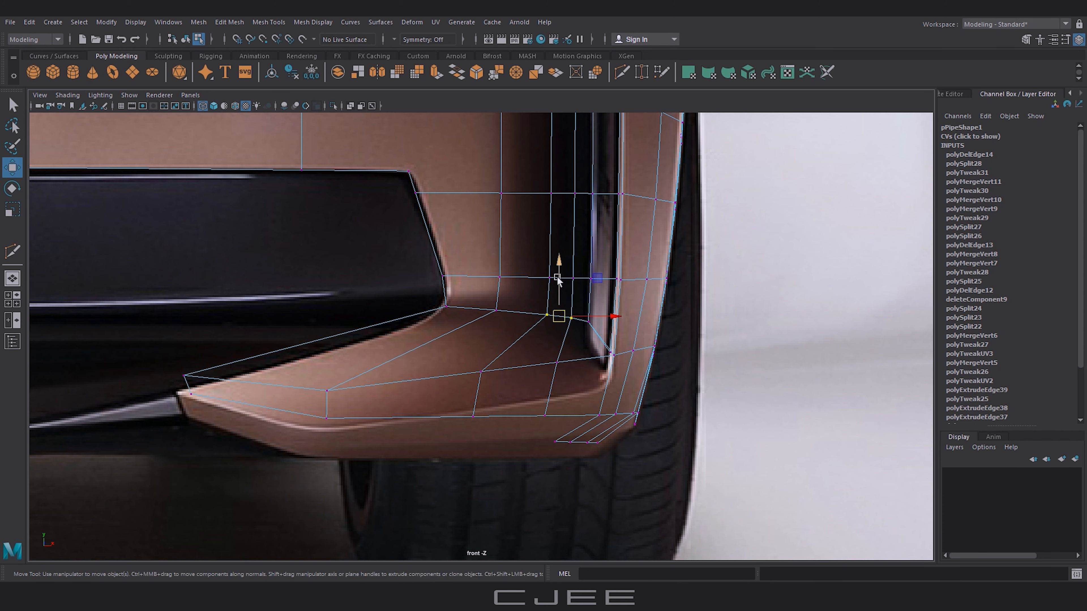
{"action": "left_click_drag", "start_coordinate": [559, 268], "coordinate": [561, 267]}
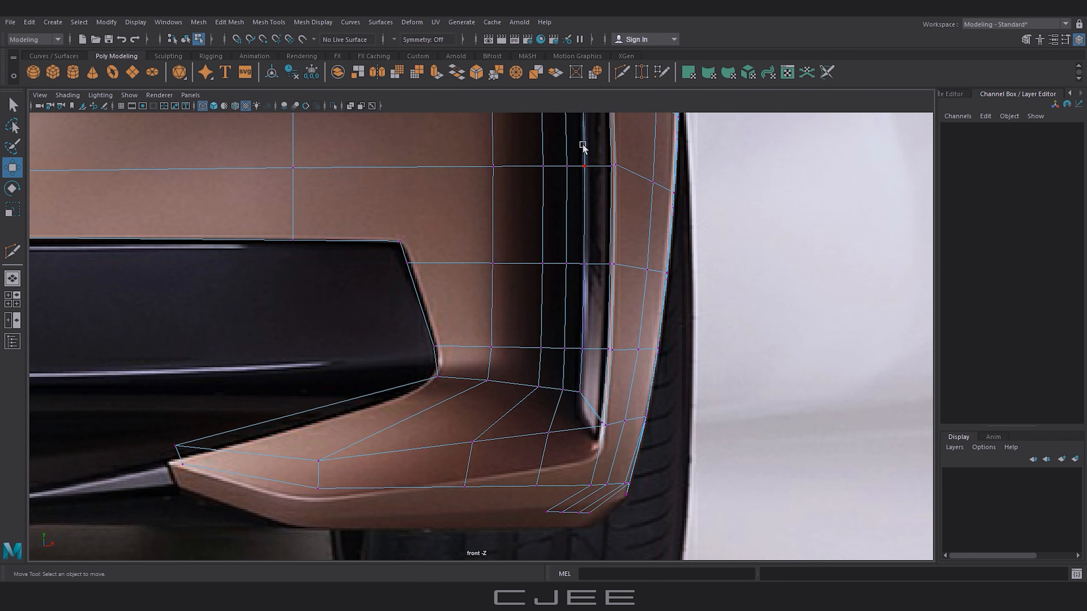
Step: Cut an edge row from the black insert's upper corner across the intake panel and delete the old row below it
{"action": "double_click", "coordinate": [621, 73]}
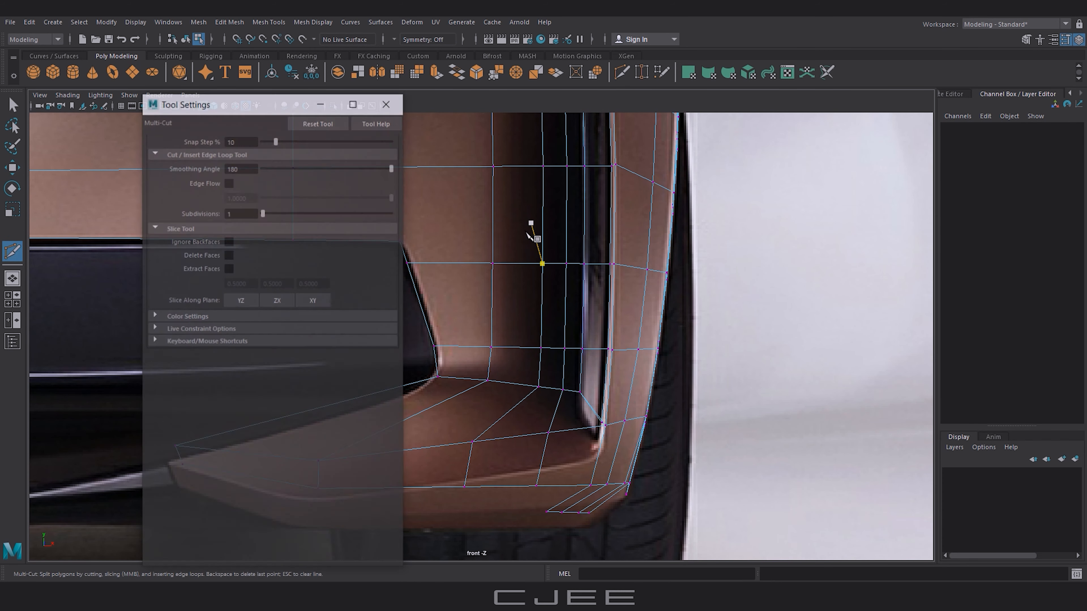
{"action": "left_click", "coordinate": [389, 105]}
{"action": "left_click", "coordinate": [585, 241]}
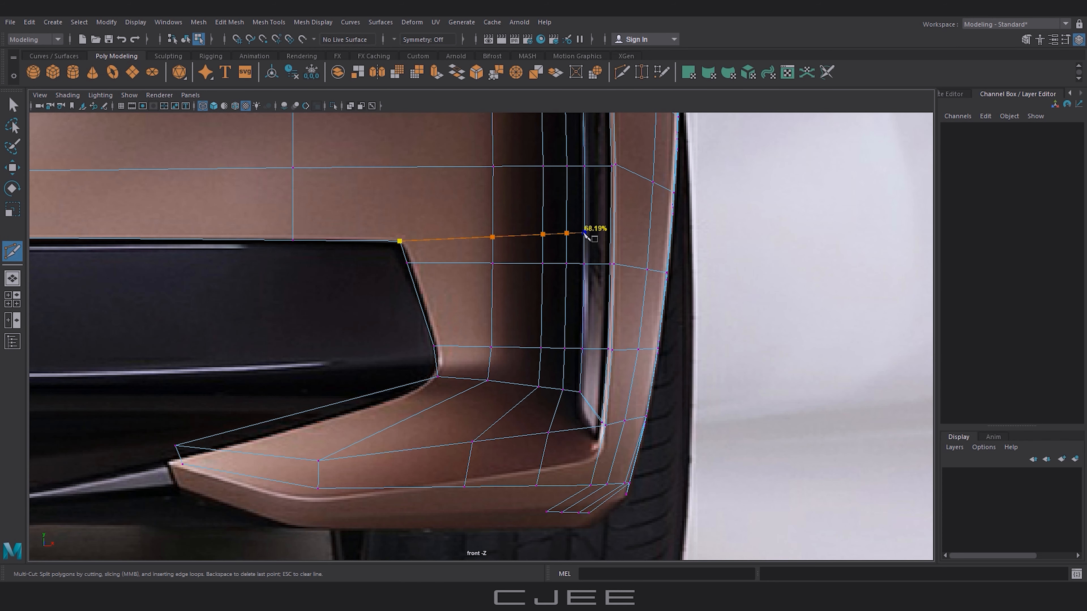
{"action": "key", "text": "w"}
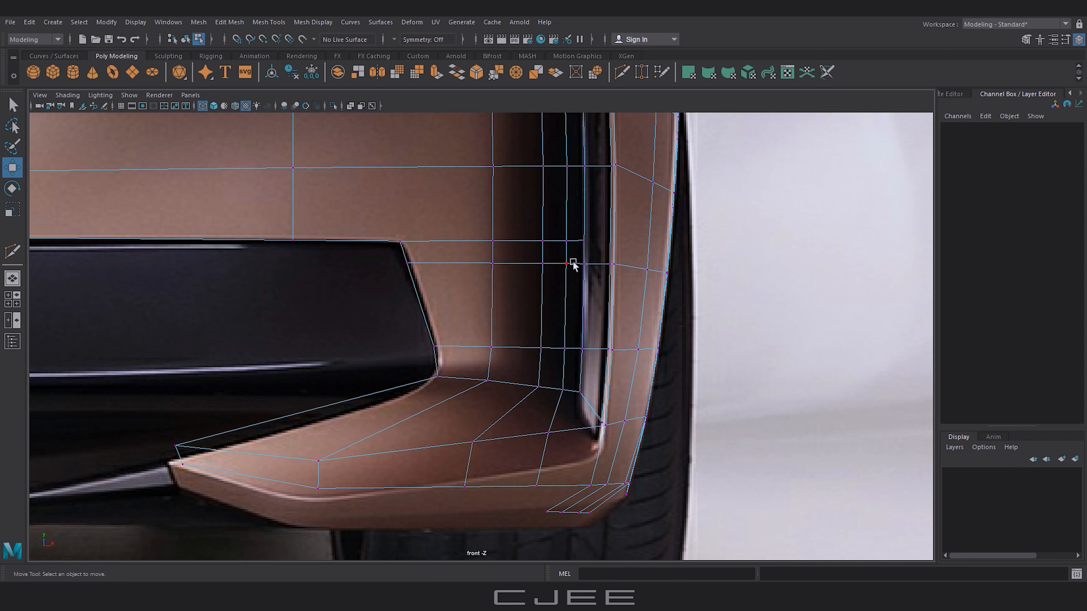
{"action": "left_click_drag", "start_coordinate": [574, 263], "coordinate": [437, 264]}
{"action": "key", "text": "ctrl+Delete"}
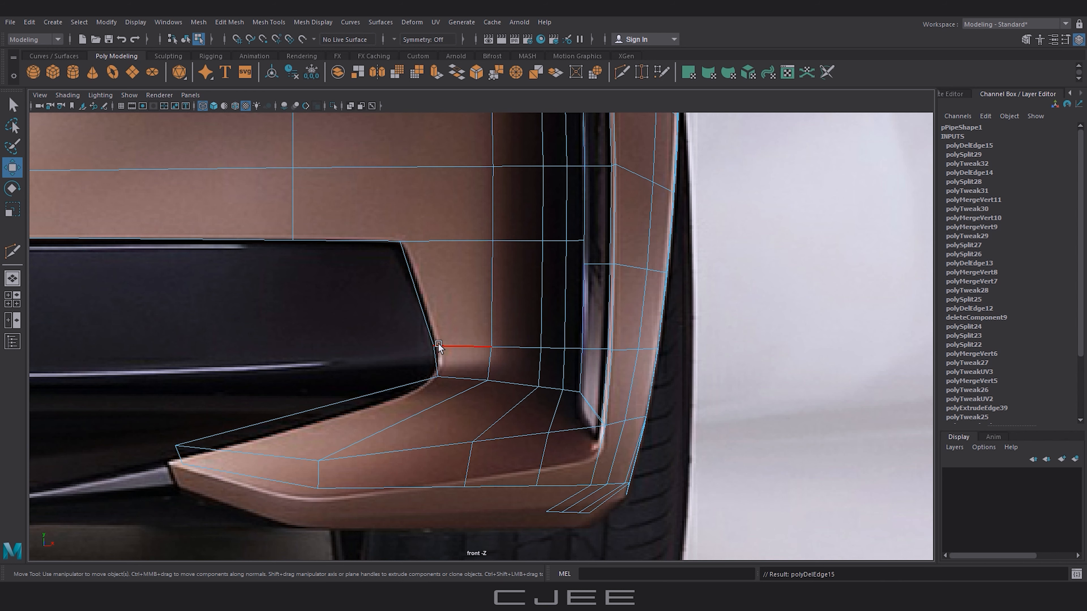
Step: Nudge the vertices at the black insert's upper and lower outer corners sideways onto the reference outline
{"action": "mouse_move", "coordinate": [438, 346]}
{"action": "right_mouse_down"}
{"action": "mouse_move", "coordinate": [428, 348]}
{"action": "mouse_move", "coordinate": [441, 354]}
{"action": "right_mouse_up"}
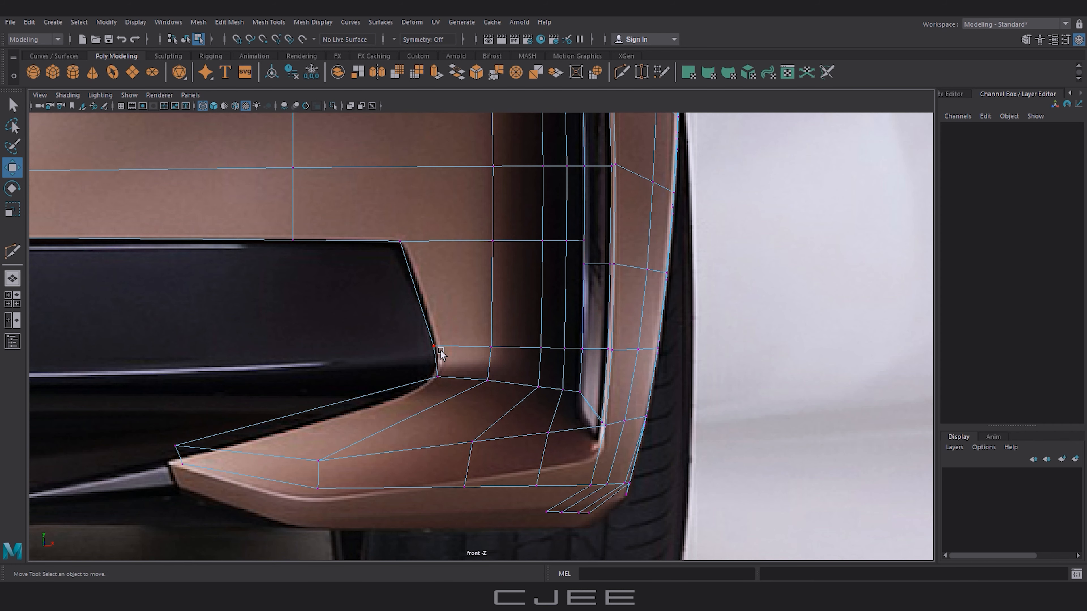
{"action": "left_click", "coordinate": [440, 354]}
{"action": "left_click_drag", "start_coordinate": [486, 347], "coordinate": [490, 347]}
{"action": "left_click", "coordinate": [400, 241]}
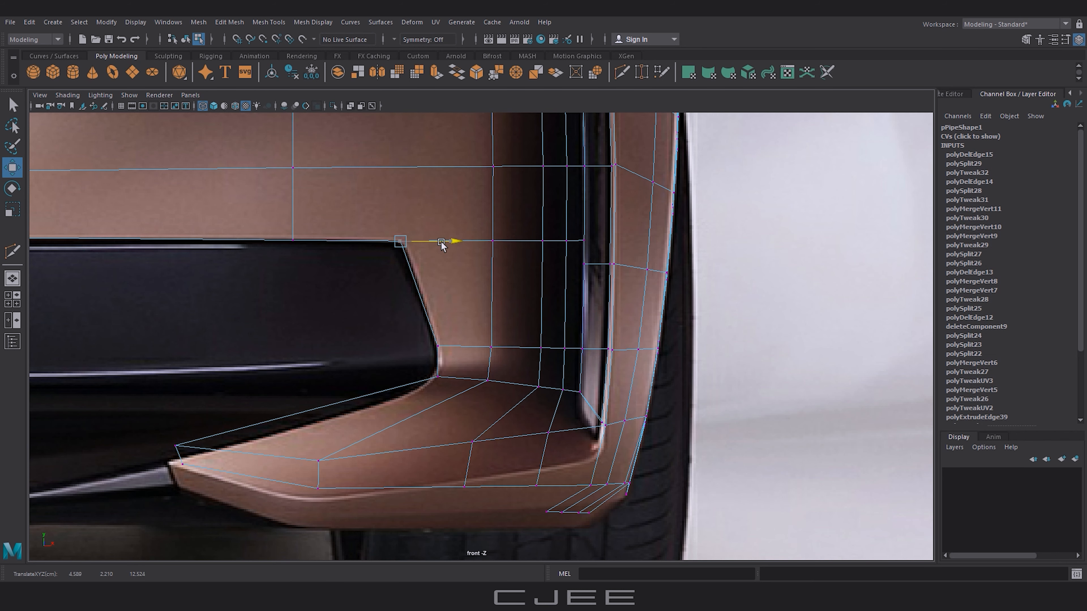
{"action": "left_click_drag", "start_coordinate": [441, 243], "coordinate": [443, 243]}
Step: Cut a vertical edge column down the intake panel to the black insert's upper outer corner with Multi-Cut
{"action": "scroll", "coordinate": [599, 294], "scroll_direction": "down", "scroll_amount": 10}
{"action": "left_click", "coordinate": [599, 293]}
{"action": "middle_click_drag", "start_coordinate": [599, 294], "coordinate": [604, 308], "text": "alt"}
{"action": "scroll", "coordinate": [563, 288], "scroll_direction": "up", "scroll_amount": 3}
{"action": "left_click", "coordinate": [622, 72]}
{"action": "scroll", "coordinate": [509, 203], "scroll_direction": "up", "scroll_amount": 3}
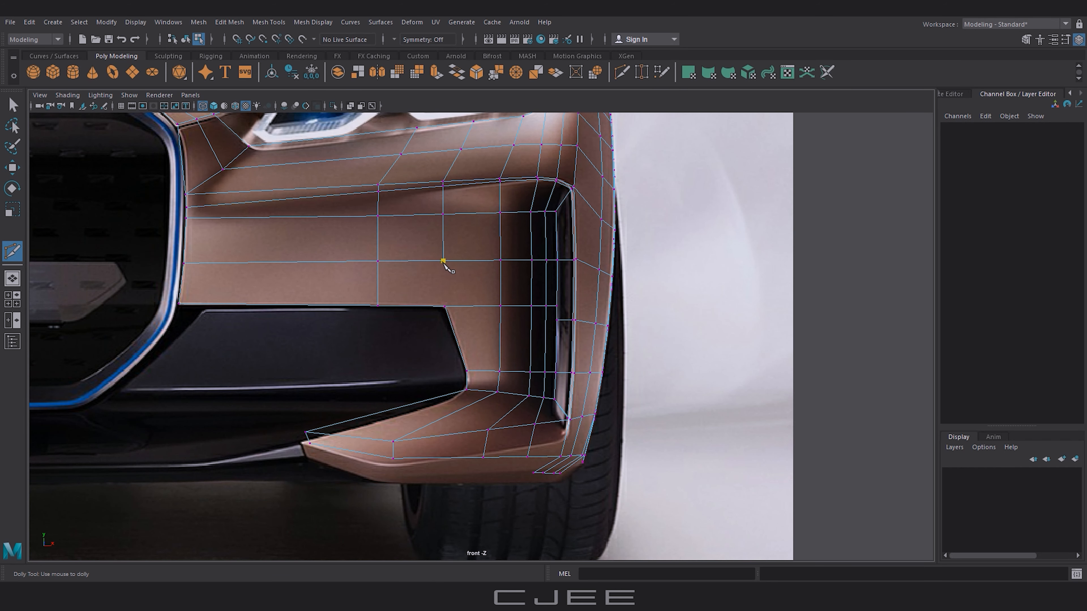
{"action": "scroll", "coordinate": [612, 316], "scroll_direction": "down", "scroll_amount": 3}
{"action": "scroll", "coordinate": [503, 340], "scroll_direction": "up", "scroll_amount": 5}
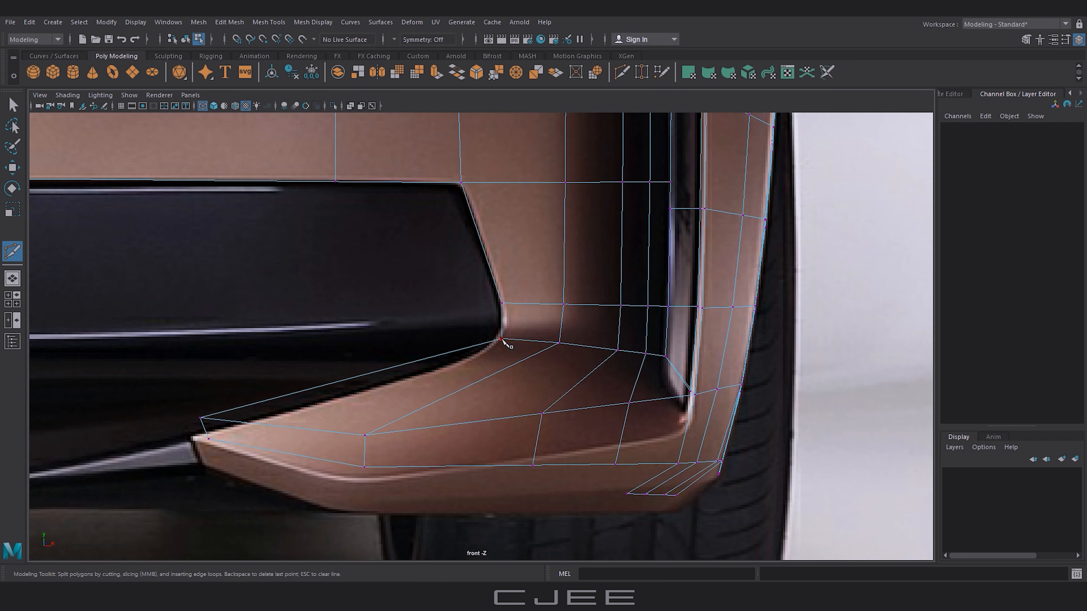
Step: Cut a replacement edge row along the seam between the intake panel and the lip, and delete the old row
{"action": "right_click", "coordinate": [731, 371]}
{"action": "middle_click_drag", "start_coordinate": [635, 381], "coordinate": [561, 360], "text": "alt"}
{"action": "scroll", "coordinate": [561, 360], "scroll_direction": "up", "scroll_amount": 4}
{"action": "key", "text": "w"}
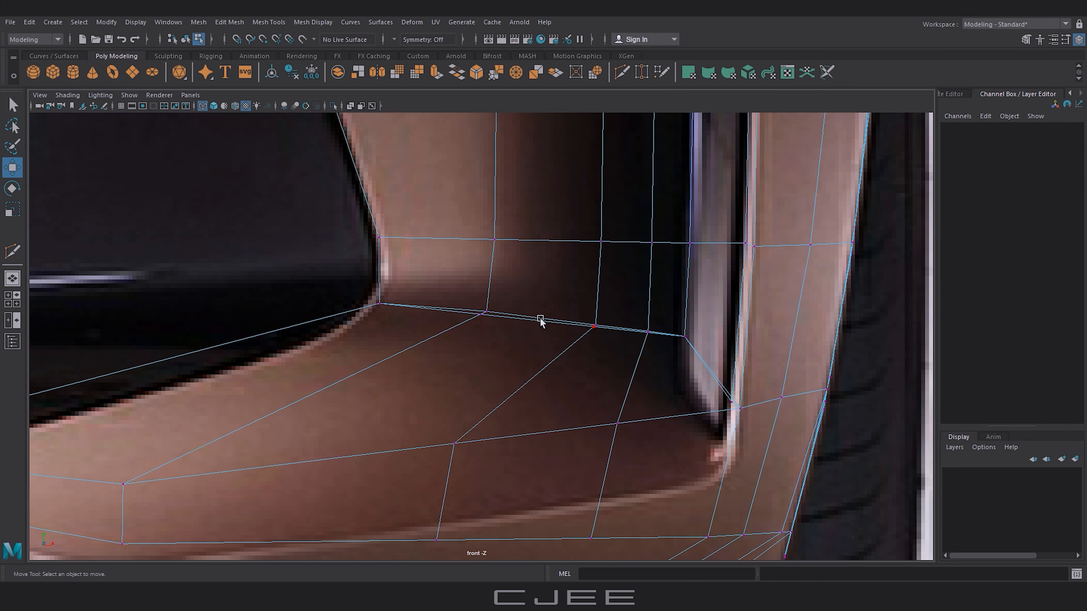
{"action": "right_click_drag", "start_coordinate": [539, 319], "coordinate": [531, 293]}
{"action": "double_click", "coordinate": [515, 296]}
{"action": "key", "text": "ctrl+Delete"}
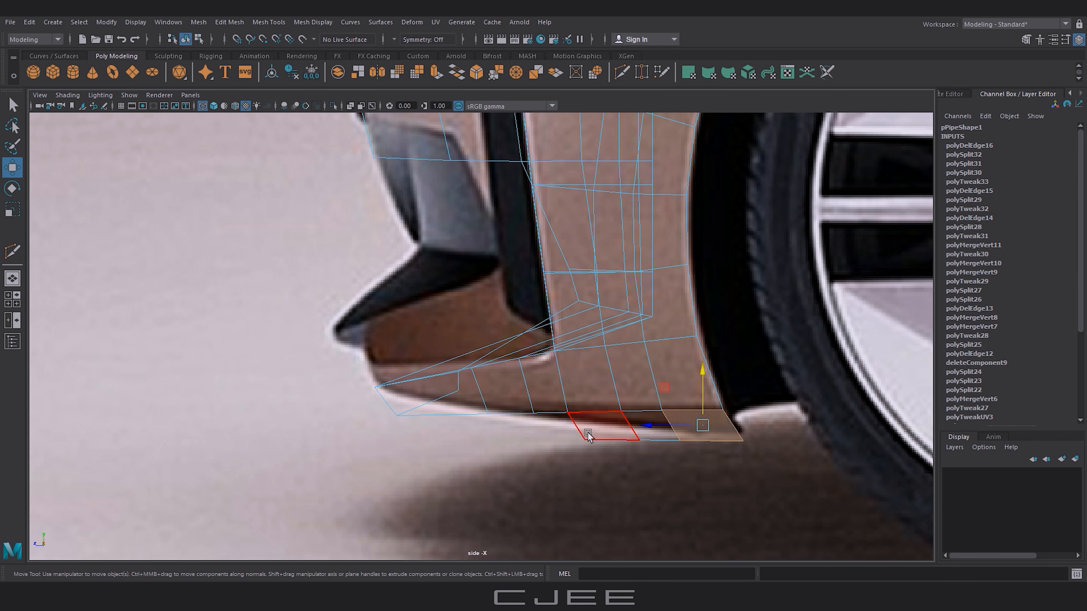
Step: Delete the extra row of faces hanging below the lip's lower edge
{"action": "left_click", "coordinate": [592, 436], "text": "shift"}
{"action": "key", "text": "Delete"}
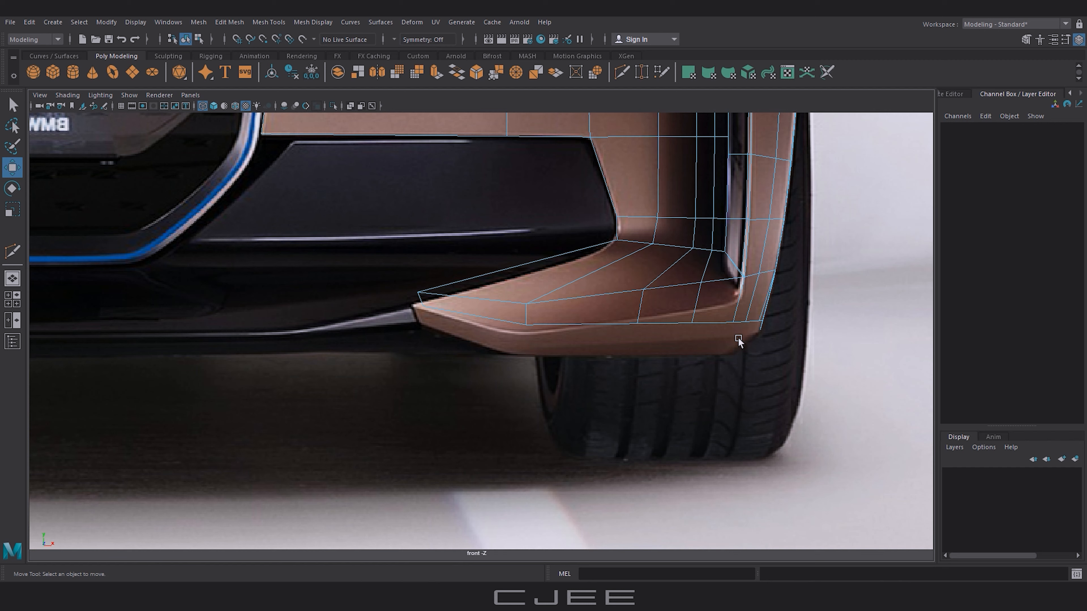
Step: Adjust the lip's bottom row of vertices in the side view to follow the reference's lower edge
{"action": "right_click_drag", "start_coordinate": [751, 287], "coordinate": [702, 287]}
{"action": "key", "text": "space"}
{"action": "left_click_drag", "start_coordinate": [854, 484], "coordinate": [704, 510]}
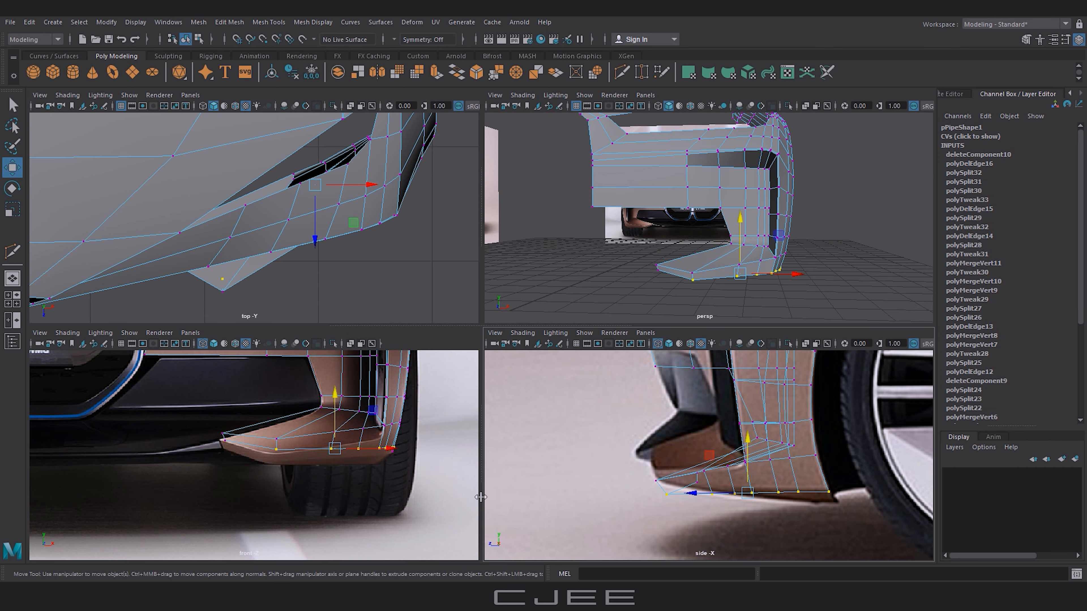
{"action": "key", "text": "space"}
{"action": "key", "text": "r"}
{"action": "left_click_drag", "start_coordinate": [644, 272], "coordinate": [653, 305]}
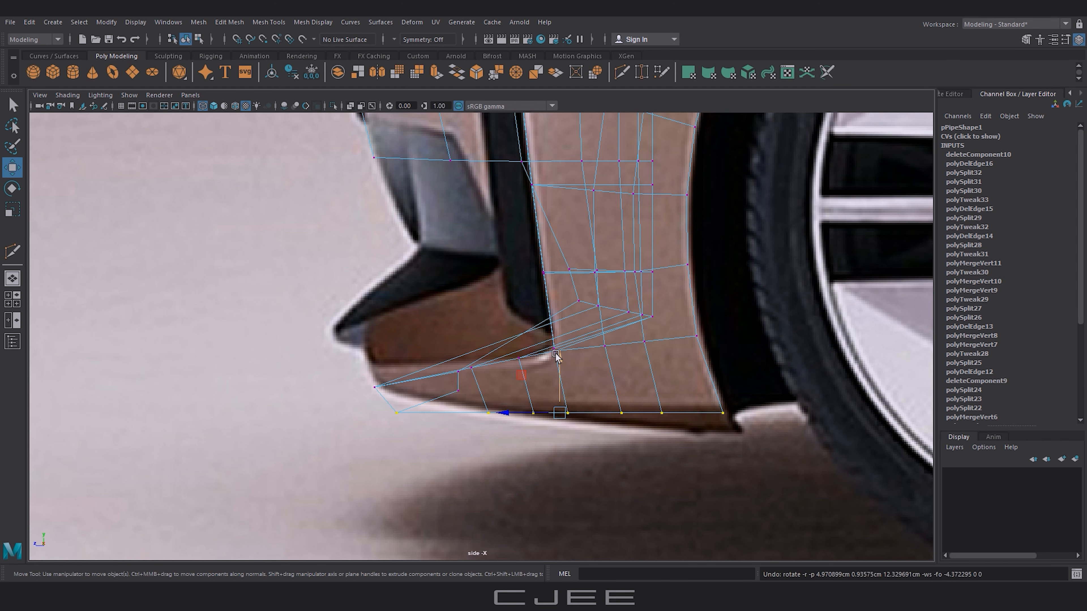
{"action": "left_click_drag", "start_coordinate": [559, 368], "coordinate": [616, 402]}
{"action": "key", "text": "e"}
{"action": "key", "text": "w"}
{"action": "left_click_drag", "start_coordinate": [522, 418], "coordinate": [521, 419]}
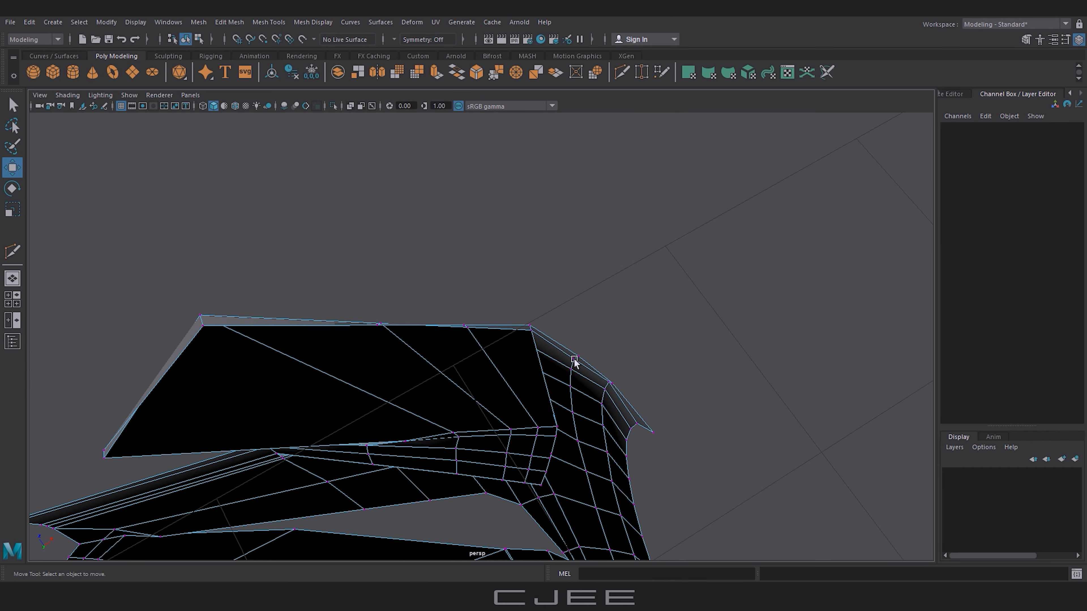
Step: Adjust the vertices around the lip's outer bottom corner, viewed from below
{"action": "left_click_drag", "start_coordinate": [574, 362], "coordinate": [611, 376]}
{"action": "scroll", "coordinate": [676, 353], "scroll_direction": "up", "scroll_amount": 3}
{"action": "left_click", "coordinate": [615, 394]}
{"action": "left_click", "coordinate": [563, 358], "text": "shift"}
{"action": "left_click", "coordinate": [687, 376]}
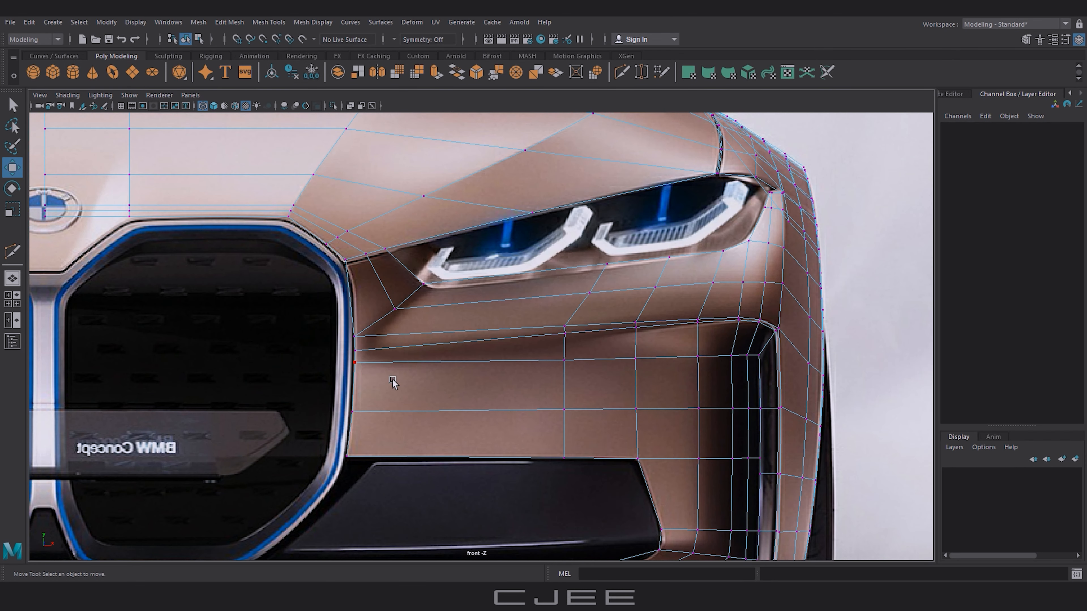
Step: Nudge the panel vertex beside the grille, then cut edges across the corner patch beside the headlight and along the grille outline
{"action": "left_click", "coordinate": [355, 364]}
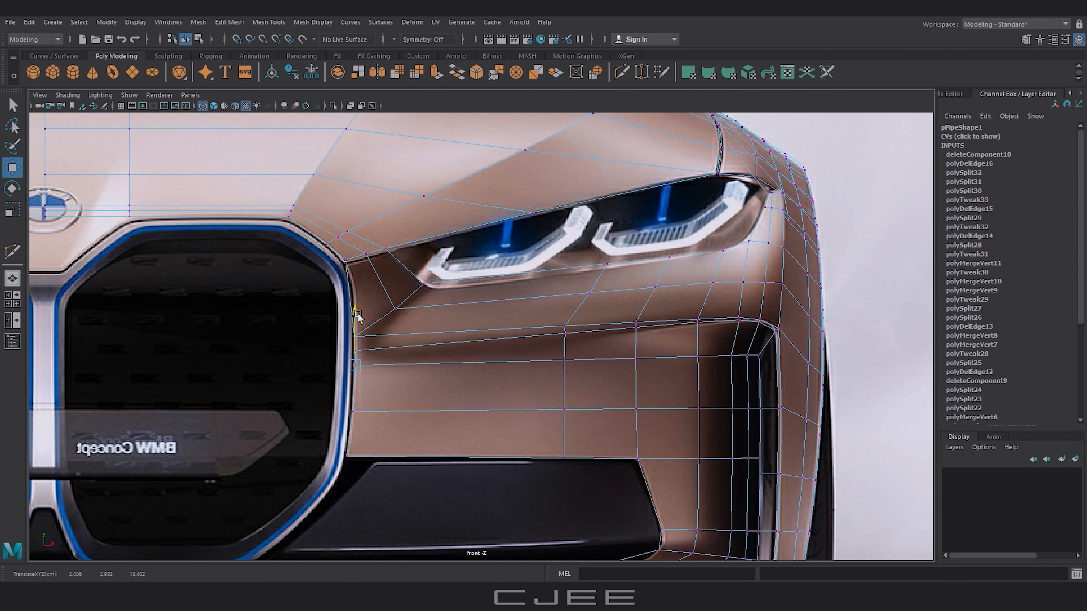
{"action": "middle_click_drag", "start_coordinate": [392, 335], "coordinate": [429, 349], "text": "alt"}
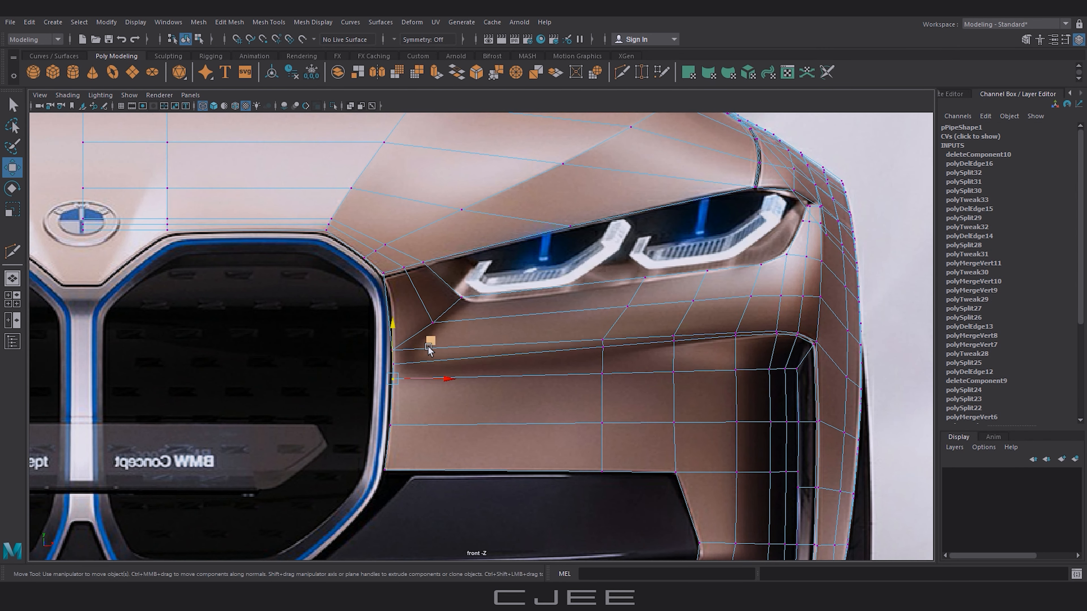
{"action": "left_click", "coordinate": [623, 72]}
{"action": "left_click", "coordinate": [387, 102]}
{"action": "middle_click_drag", "start_coordinate": [459, 220], "coordinate": [528, 257], "text": "alt"}
{"action": "scroll", "coordinate": [522, 274], "scroll_direction": "up", "scroll_amount": 2}
{"action": "left_click", "coordinate": [516, 307]}
{"action": "left_click", "coordinate": [487, 325]}
{"action": "left_click", "coordinate": [450, 343]}
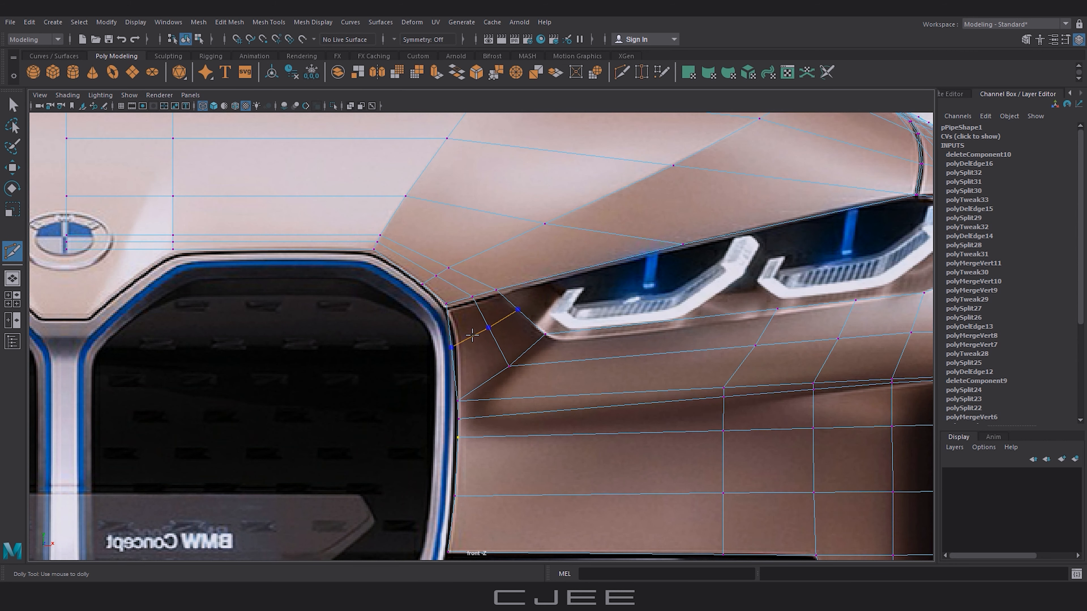
{"action": "key", "text": "Return"}
{"action": "scroll", "coordinate": [475, 339], "scroll_direction": "up", "scroll_amount": 2}
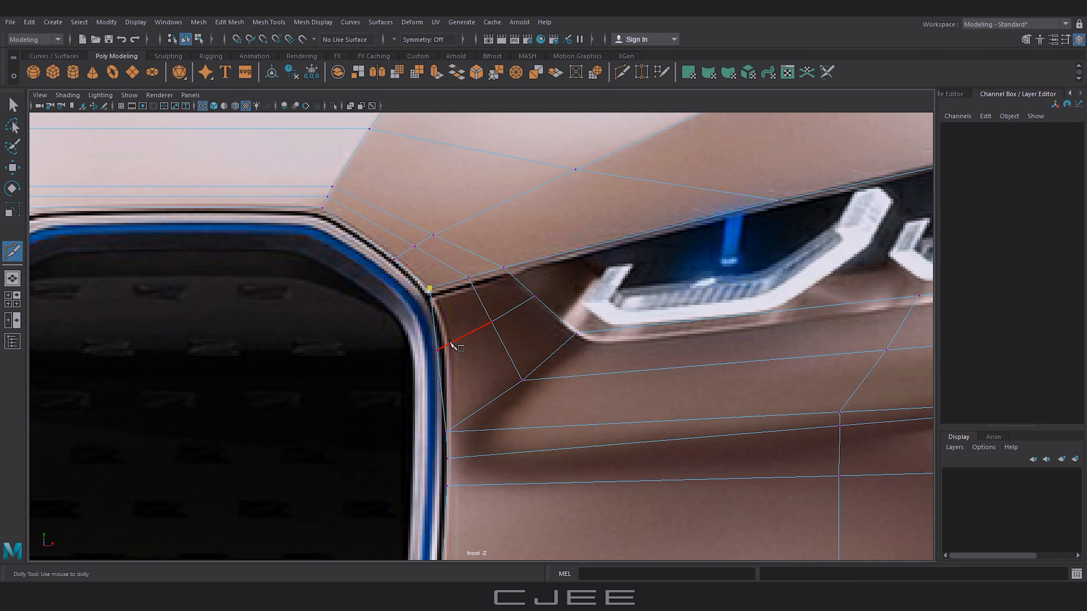
{"action": "key", "text": "Return"}
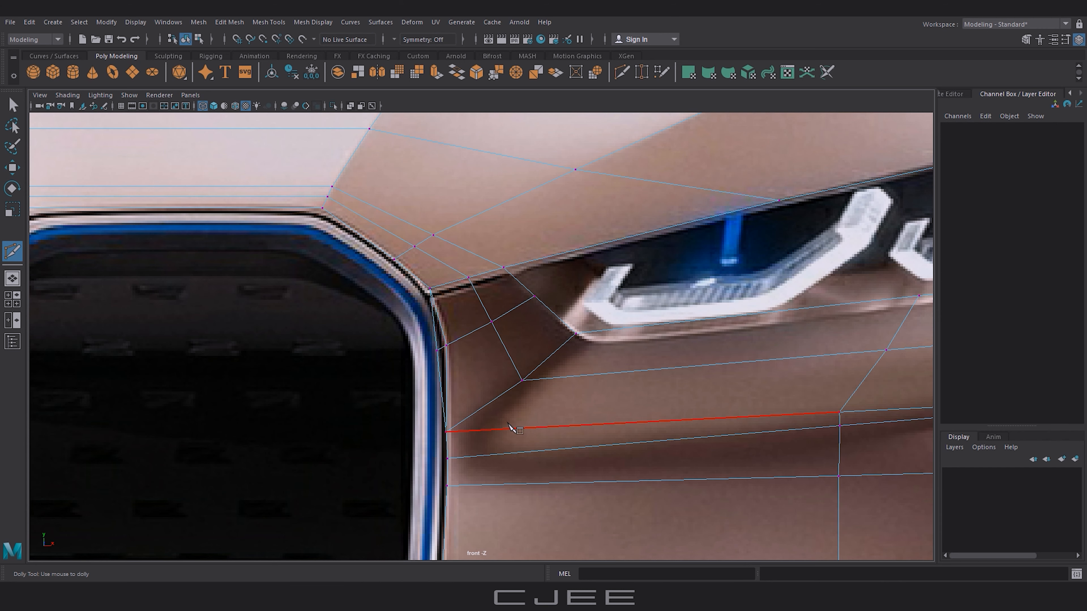
Step: Delete the sliver faces of the corner patch that overlap the grille frame
{"action": "key", "text": "w"}
{"action": "right_click_drag", "start_coordinate": [441, 287], "coordinate": [443, 324]}
{"action": "left_click", "coordinate": [440, 336]}
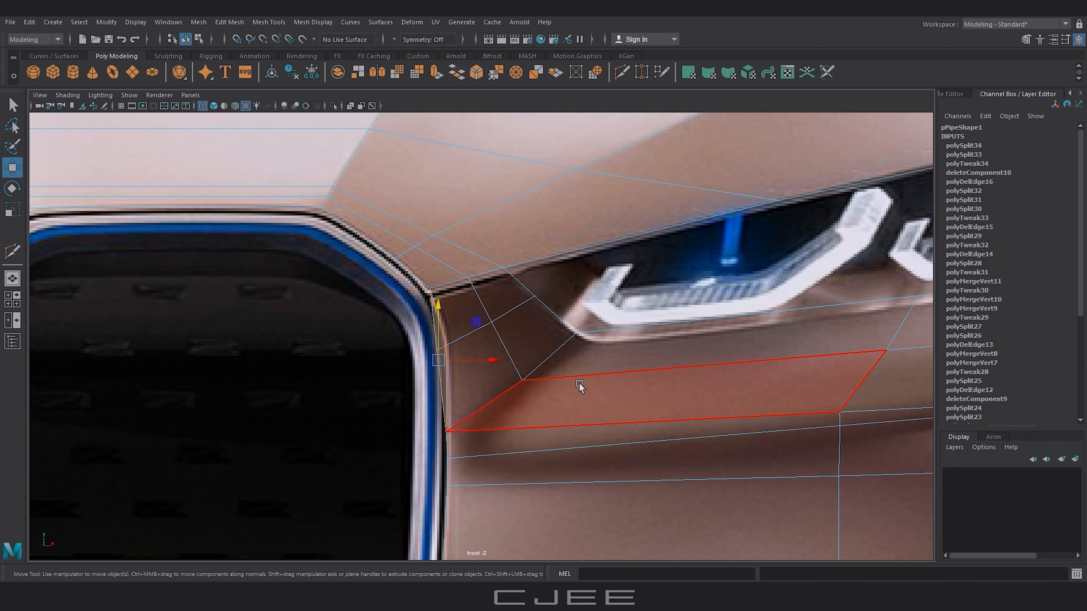
{"action": "key", "text": "Delete"}
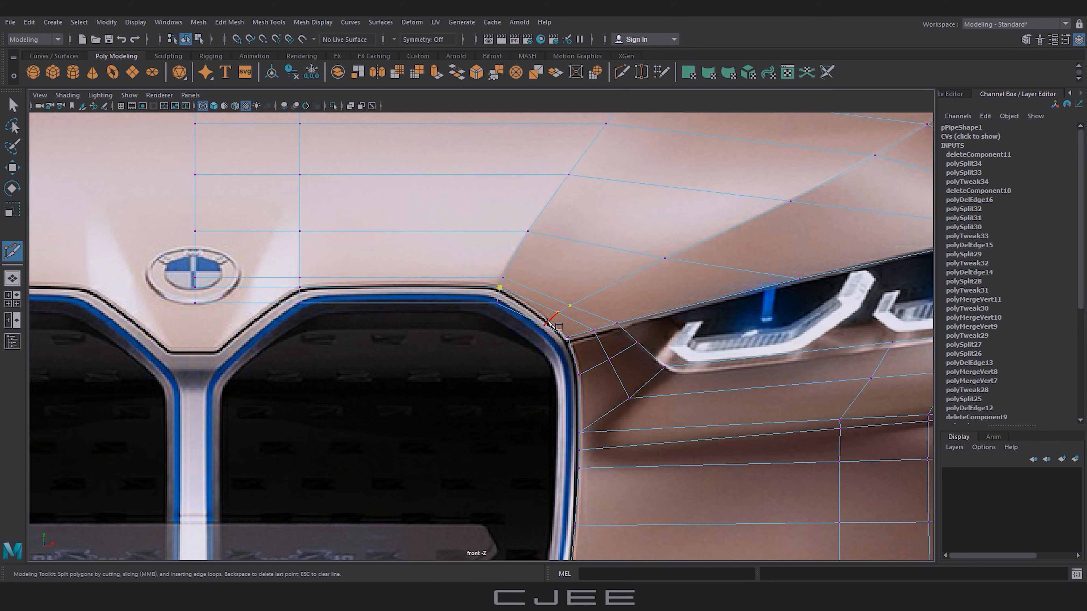
Step: Cut an edge across the hood's corner along the grille outline and remove the excess faces beside the frame
{"action": "key", "text": "Return"}
{"action": "scroll", "coordinate": [673, 349], "scroll_direction": "up", "scroll_amount": 3}
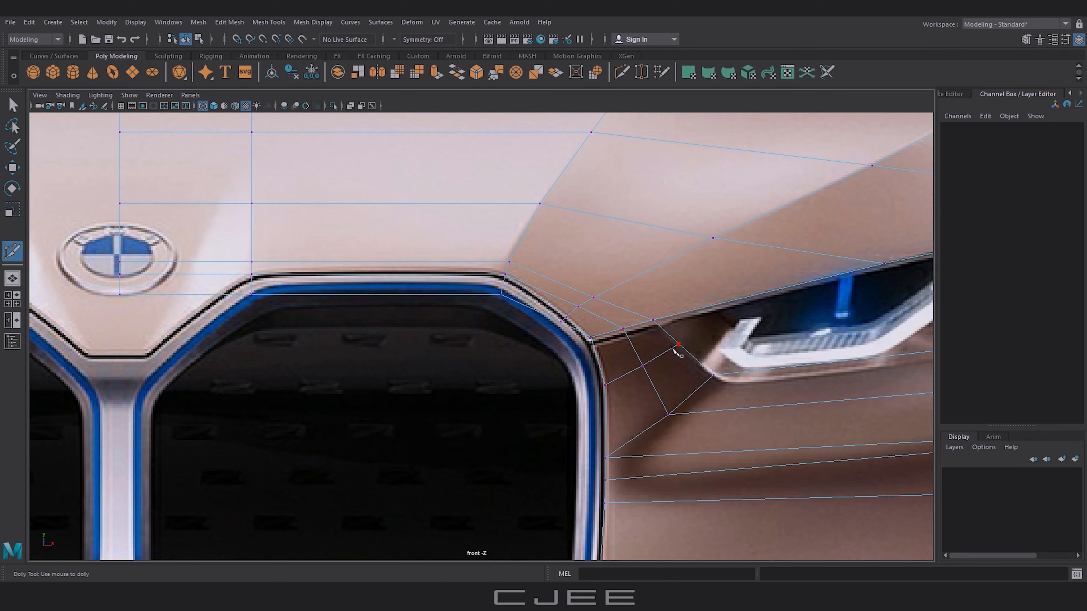
{"action": "middle_click_drag", "start_coordinate": [674, 351], "coordinate": [675, 380], "text": "alt"}
{"action": "key", "text": "w"}
{"action": "right_click_drag", "start_coordinate": [506, 288], "coordinate": [510, 319]}
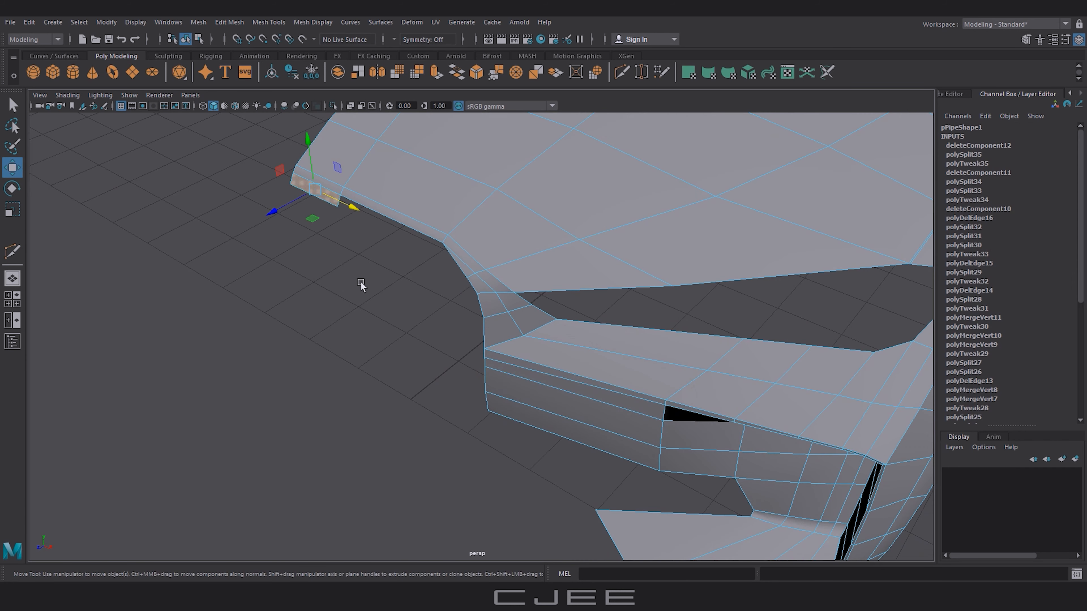
Step: Cut a new edge row along the hood's front edge to the grille corner and remove the neighbouring old row
{"action": "left_click", "coordinate": [360, 282]}
{"action": "mouse_move", "coordinate": [422, 354]}
{"action": "left_mouse_down", "text": "alt"}
{"action": "mouse_move", "coordinate": [376, 327]}
{"action": "mouse_move", "coordinate": [377, 359]}
{"action": "mouse_move", "coordinate": [344, 355]}
{"action": "mouse_move", "coordinate": [437, 388]}
{"action": "mouse_move", "coordinate": [436, 369]}
{"action": "left_mouse_up", "text": "alt"}
{"action": "scroll", "coordinate": [376, 361], "scroll_direction": "down", "scroll_amount": 4}
{"action": "scroll", "coordinate": [436, 369], "scroll_direction": "up", "scroll_amount": 4}
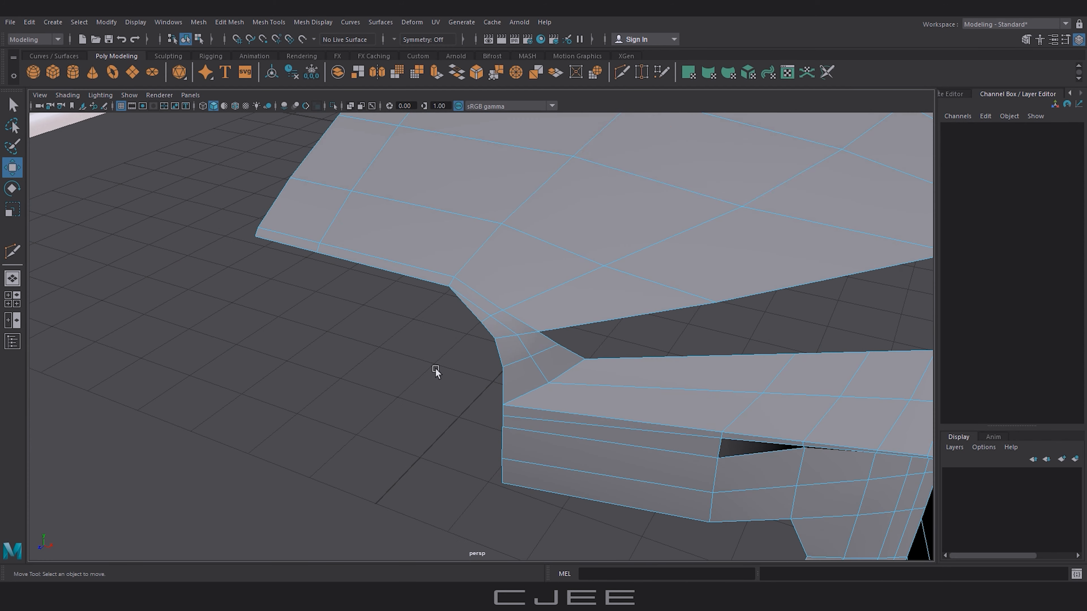
{"action": "left_click", "coordinate": [622, 74]}
{"action": "scroll", "coordinate": [331, 257], "scroll_direction": "up", "scroll_amount": 2}
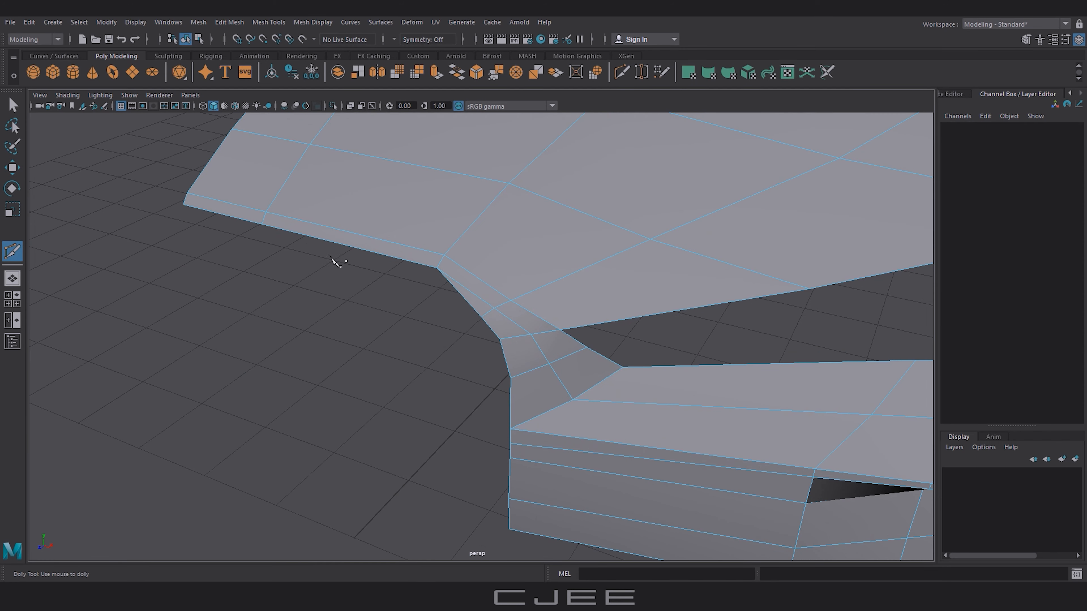
{"action": "left_click", "coordinate": [185, 198]}
{"action": "left_click", "coordinate": [438, 263]}
{"action": "key", "text": "w"}
{"action": "scroll", "coordinate": [532, 336], "scroll_direction": "up", "scroll_amount": 3}
{"action": "double_click", "coordinate": [447, 255]}
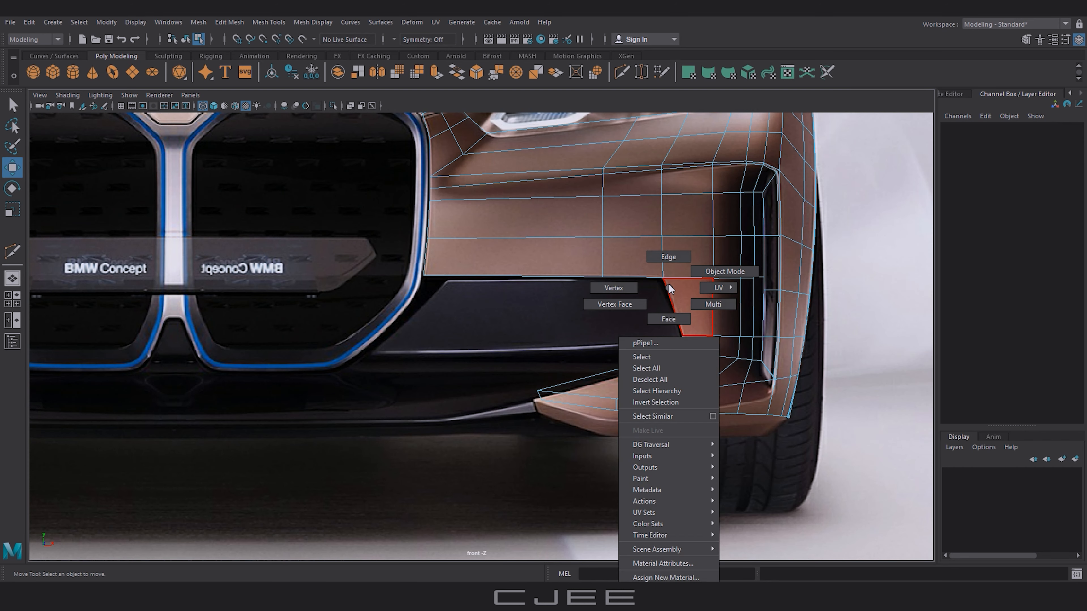
Step: Extrude the border edges around the black insert slightly, then extrude them again across the insert with Translate X -2.254
{"action": "right_click_drag", "start_coordinate": [669, 284], "coordinate": [669, 295]}
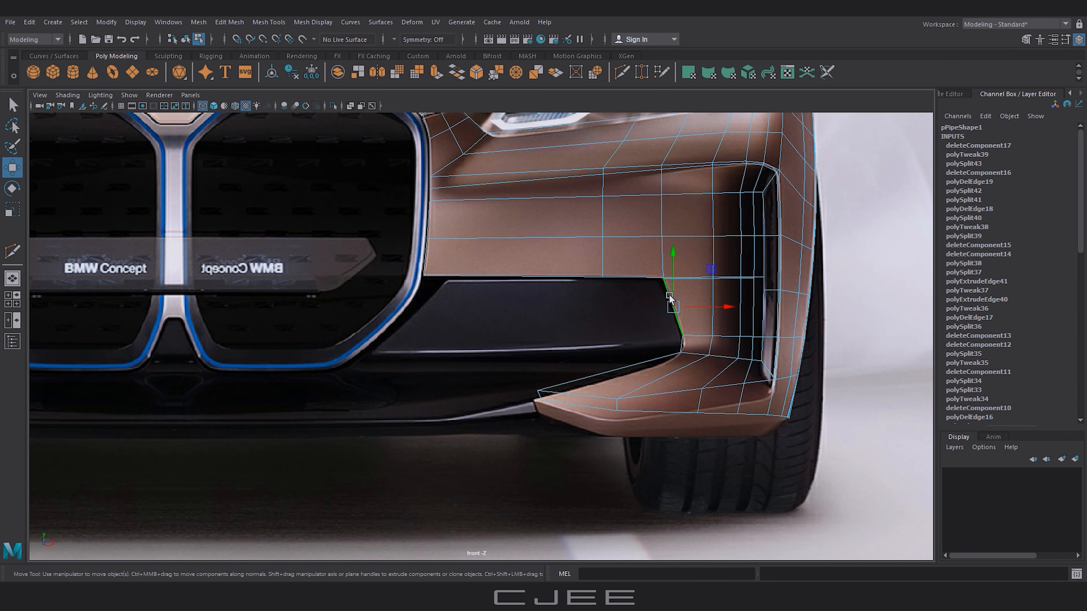
{"action": "scroll", "coordinate": [518, 374], "scroll_direction": "up", "scroll_amount": 5}
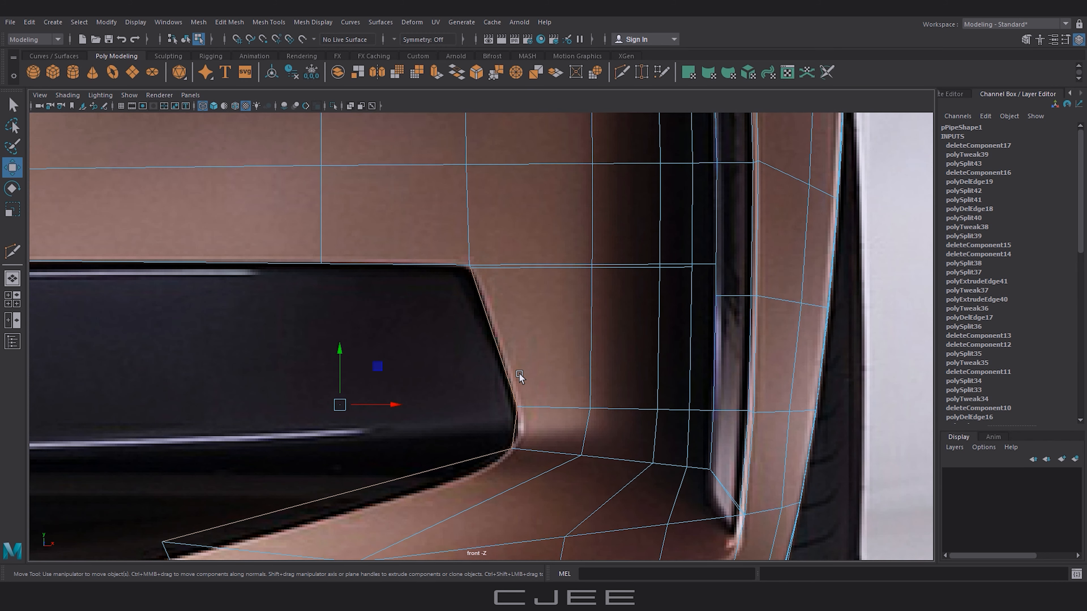
{"action": "key", "text": "ctrl+e"}
{"action": "left_click", "coordinate": [585, 361]}
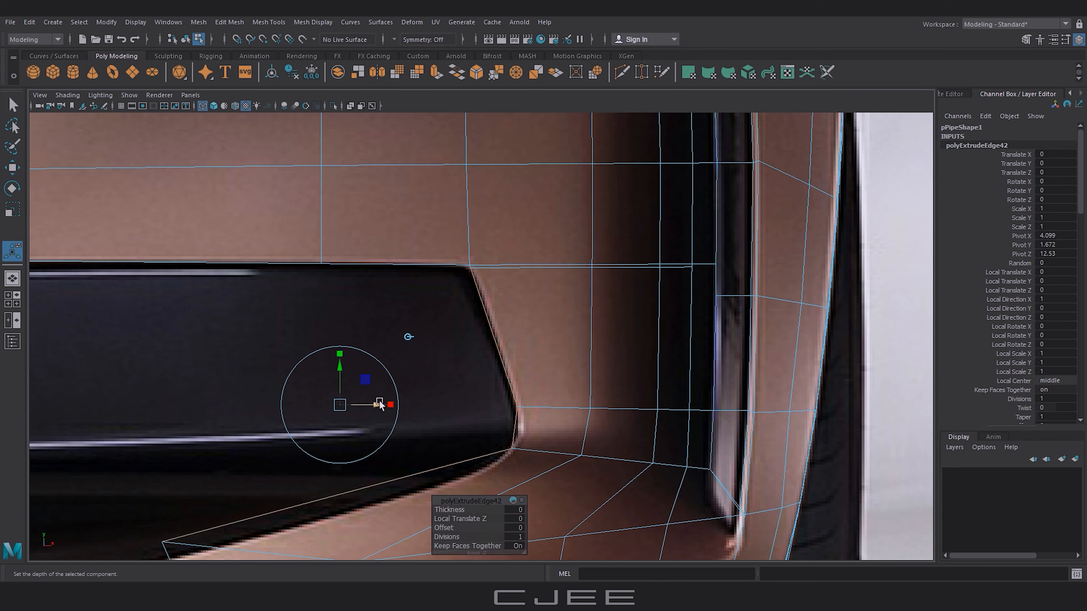
{"action": "left_click_drag", "start_coordinate": [378, 405], "coordinate": [375, 405]}
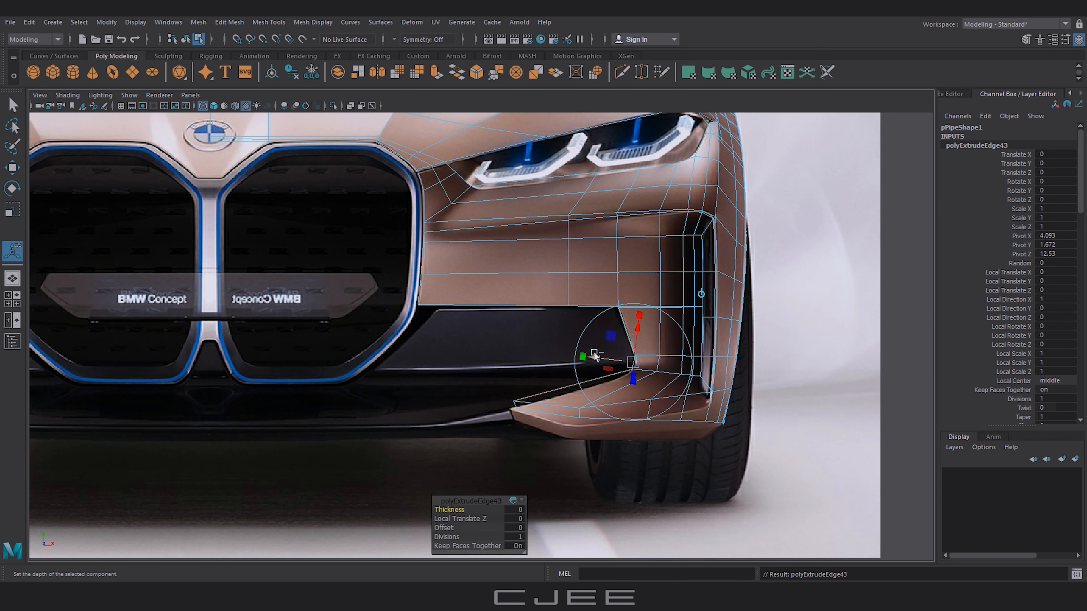
{"action": "left_click_drag", "start_coordinate": [600, 357], "coordinate": [405, 362]}
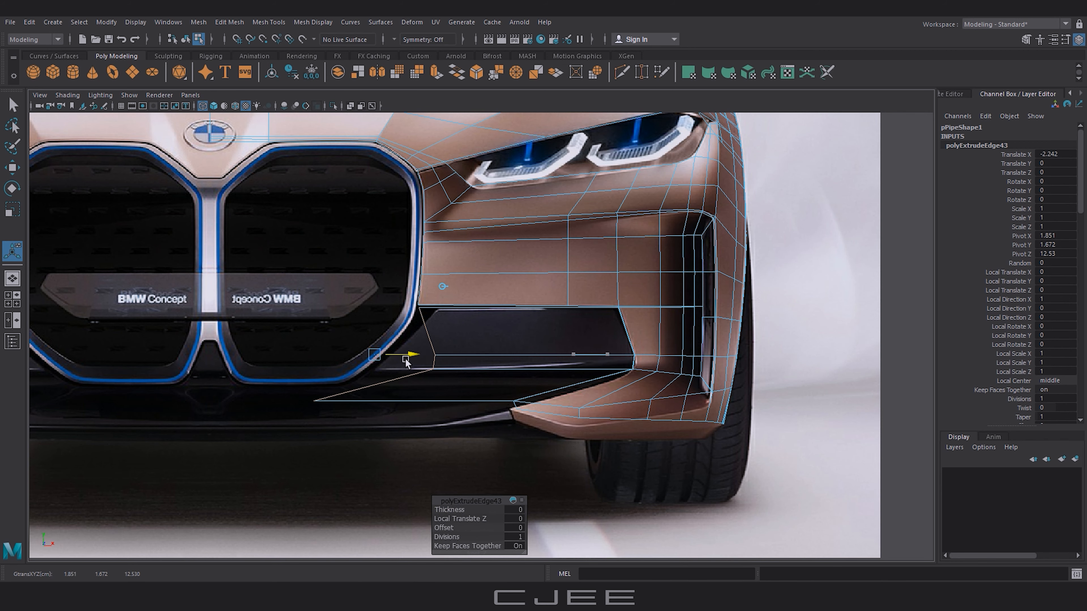
{"action": "scroll", "coordinate": [404, 362], "scroll_direction": "up", "scroll_amount": 5}
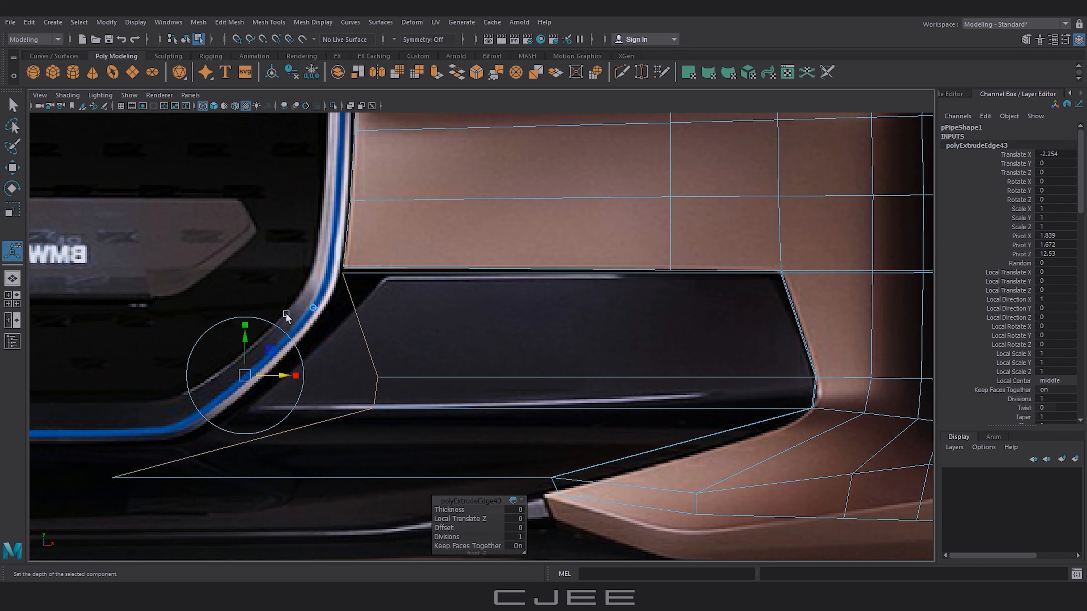
Step: Align the vertices along the seam between the intake panel and the black insert in height, at about 2.21 cm
{"action": "right_click_drag", "start_coordinate": [350, 278], "coordinate": [281, 260]}
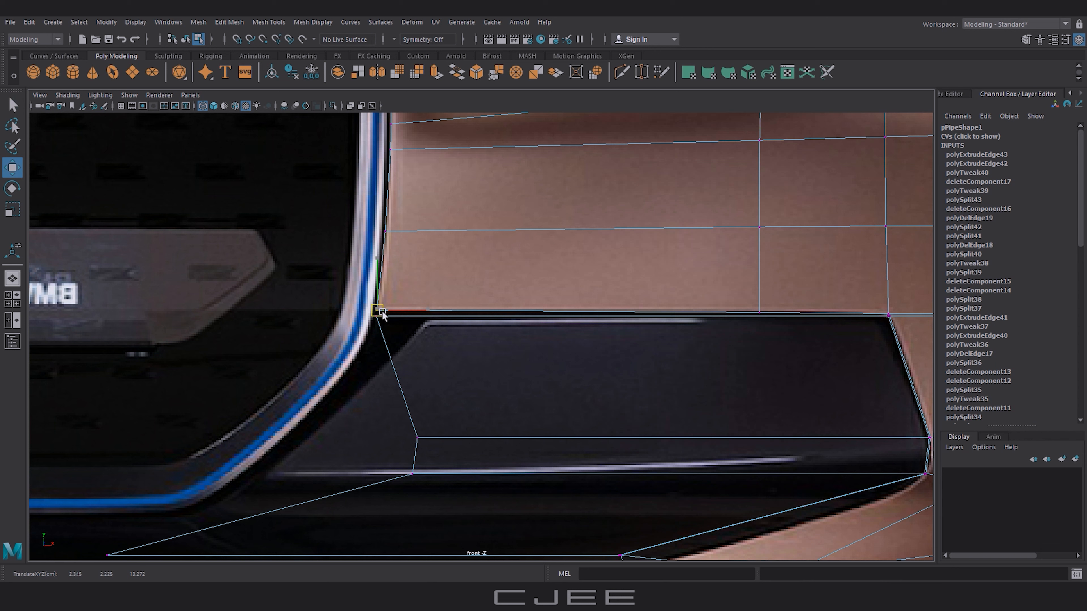
{"action": "left_click_drag", "start_coordinate": [383, 311], "coordinate": [375, 262]}
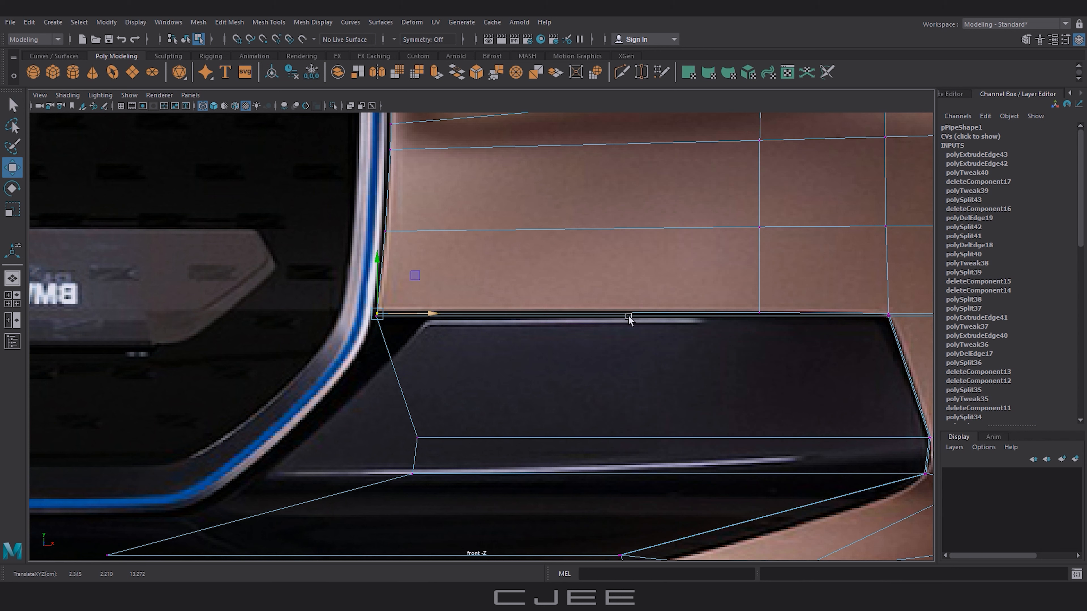
{"action": "left_click", "coordinate": [759, 313]}
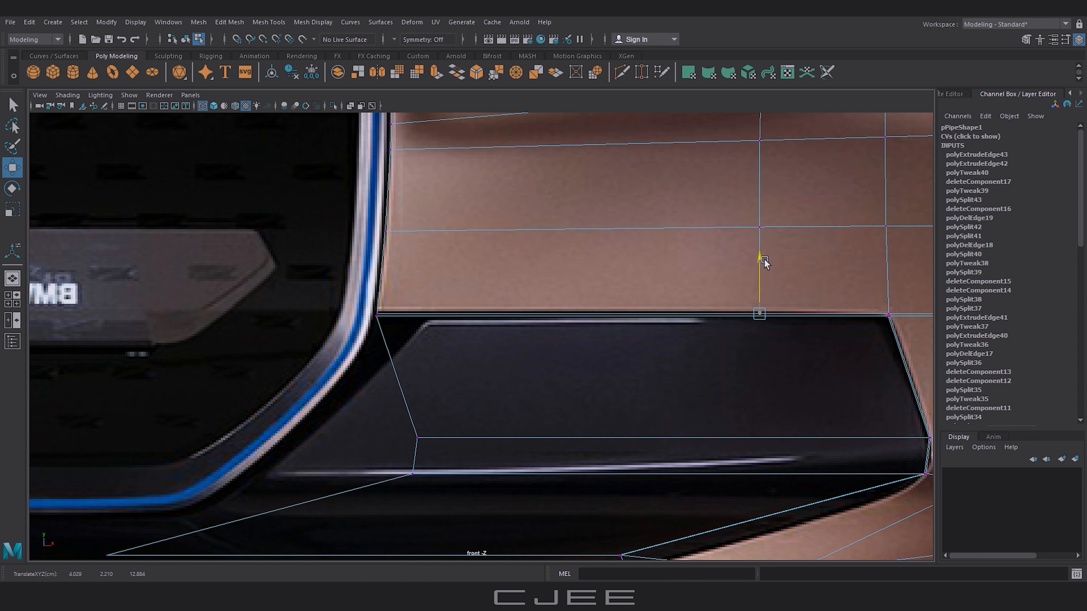
Step: Move the two lower inner vertices of the extruded insert surface sideways to the grille frame
{"action": "middle_click_drag", "start_coordinate": [421, 438], "coordinate": [468, 408], "text": "alt"}
{"action": "left_click", "coordinate": [466, 408]}
{"action": "left_click_drag", "start_coordinate": [521, 411], "coordinate": [391, 412]}
{"action": "middle_click_drag", "start_coordinate": [392, 414], "coordinate": [481, 401], "text": "alt"}
{"action": "left_click", "coordinate": [549, 430]}
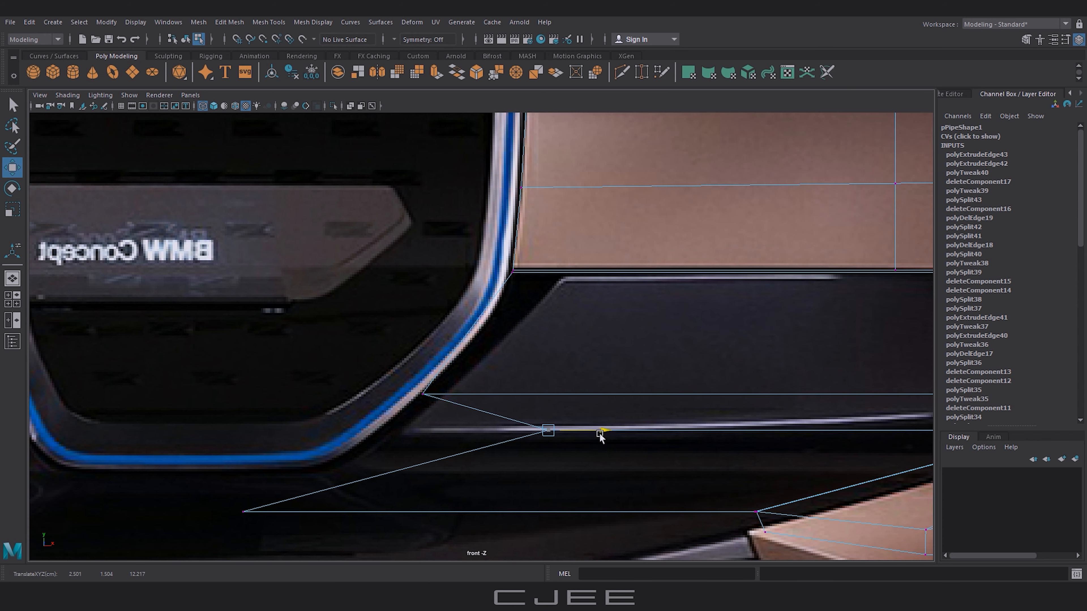
{"action": "left_click_drag", "start_coordinate": [597, 437], "coordinate": [429, 428]}
Step: Undo the last vertex move and adjust the black insert's upper edge slightly in height
{"action": "key", "text": "ctrl+z"}
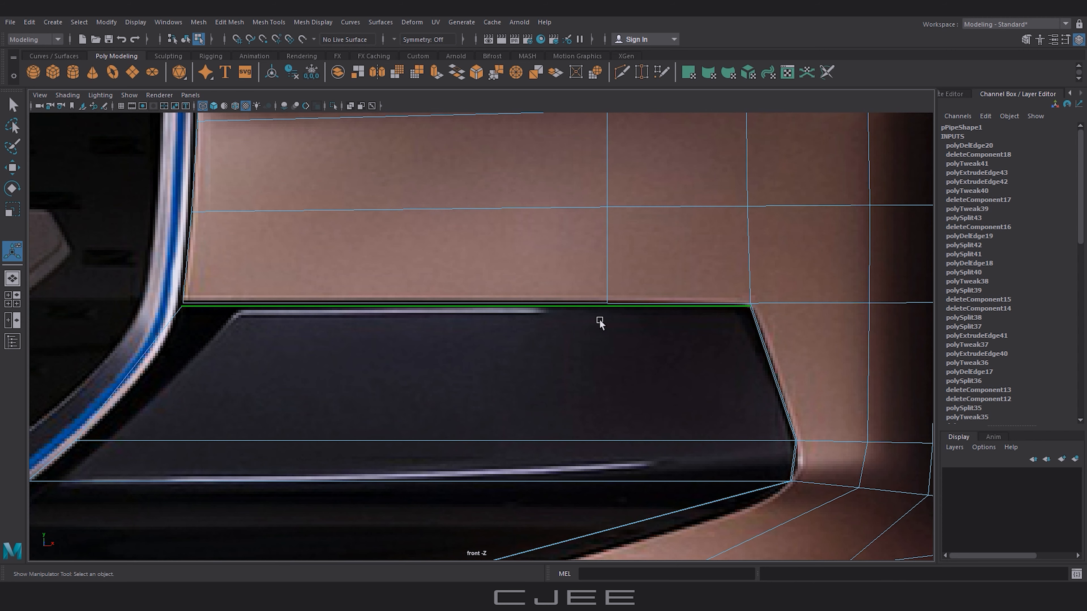
{"action": "key", "text": "w"}
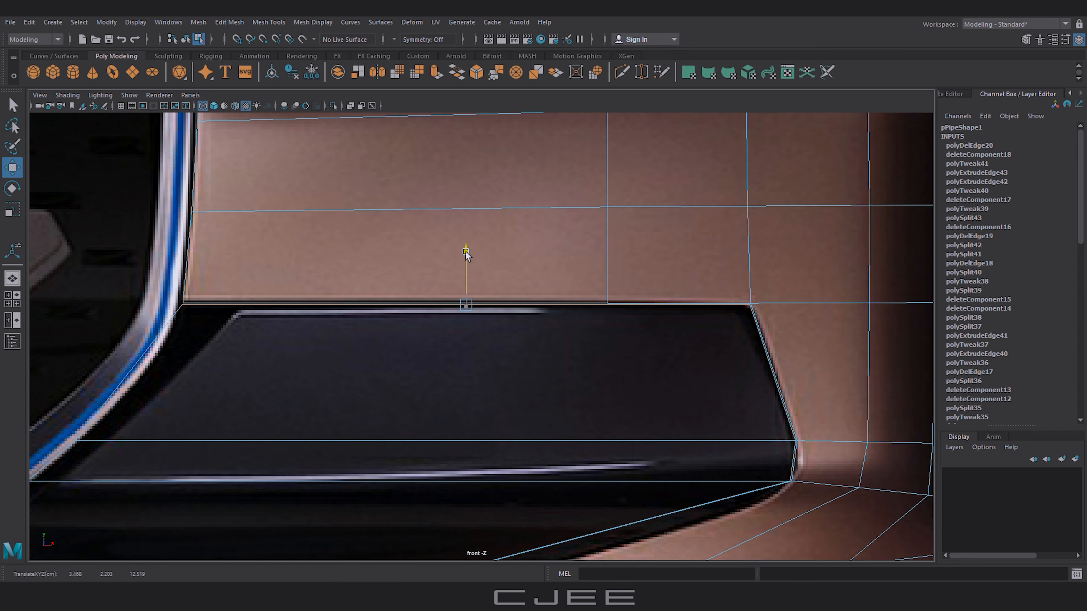
{"action": "left_click_drag", "start_coordinate": [469, 256], "coordinate": [469, 257]}
{"action": "right_click_drag", "start_coordinate": [577, 532], "coordinate": [483, 471], "text": "alt"}
{"action": "middle_click_drag", "start_coordinate": [483, 471], "coordinate": [708, 444], "text": "alt"}
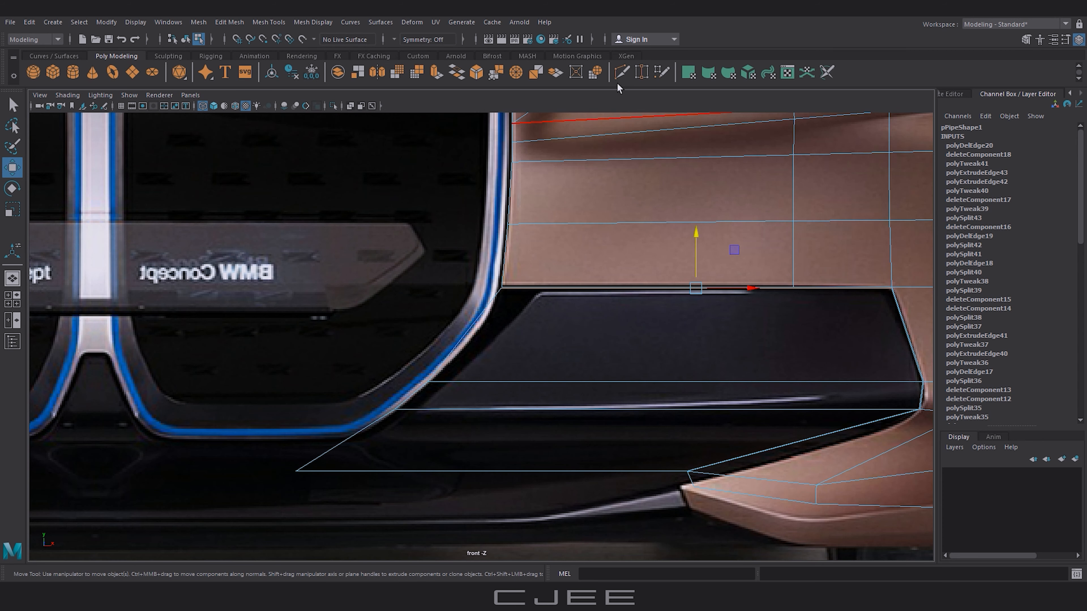
Step: Insert two horizontal edge loops across the upper part of the black insert surface with Multi-Cut
{"action": "left_click", "coordinate": [621, 74]}
{"action": "middle_click_drag", "start_coordinate": [503, 330], "coordinate": [466, 357], "text": "alt"}
{"action": "right_click_drag", "start_coordinate": [466, 357], "coordinate": [483, 358], "text": "alt"}
{"action": "left_click", "coordinate": [445, 360], "text": "ctrl"}
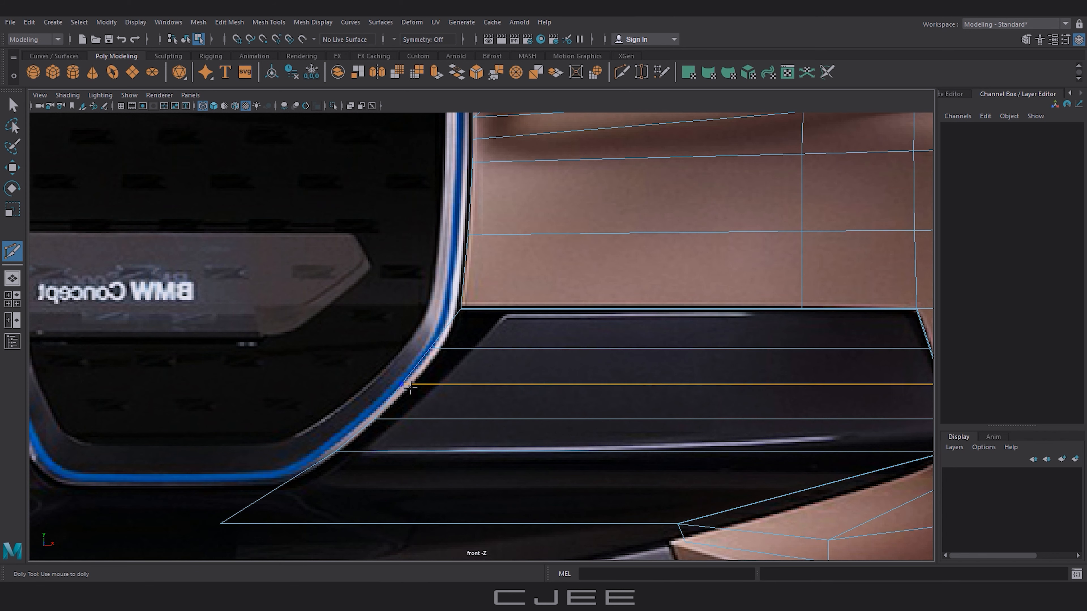
{"action": "left_click", "coordinate": [410, 384], "text": "ctrl"}
Step: Cut an edge line along the grille frame from the insert's upper inner corner down to its bottom edge
{"action": "left_click", "coordinate": [220, 524]}
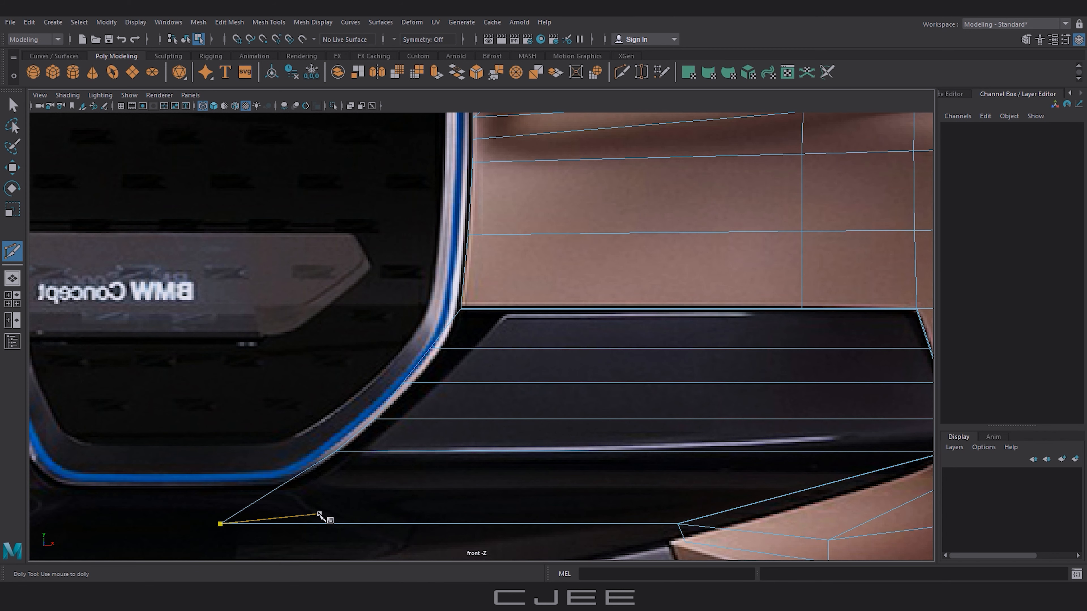
{"action": "left_click", "coordinate": [461, 312]}
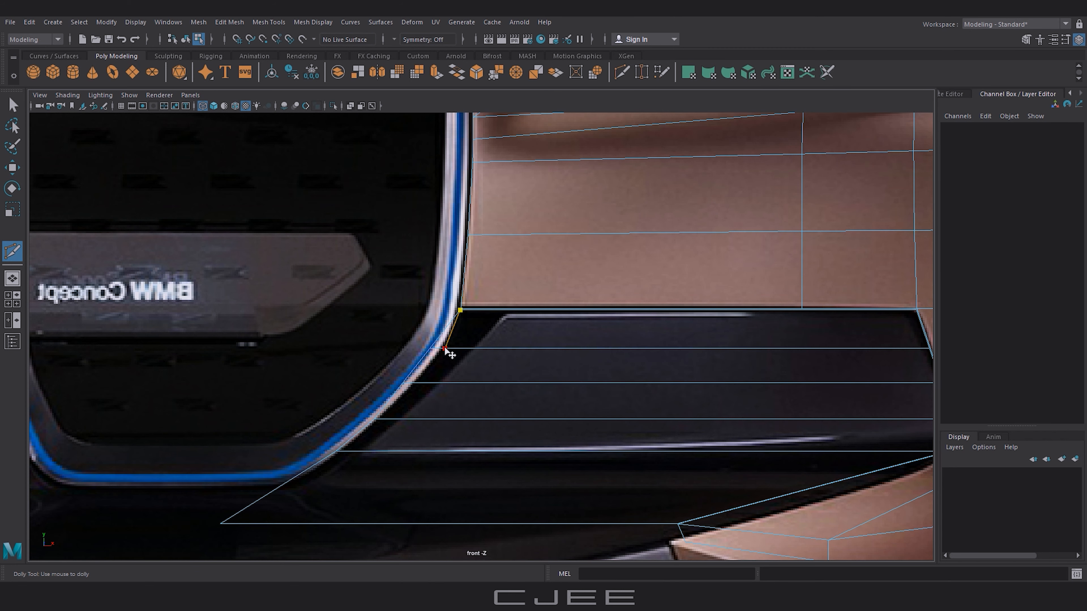
{"action": "left_click", "coordinate": [414, 383]}
{"action": "middle_click_drag", "start_coordinate": [390, 409], "coordinate": [455, 380], "text": "alt"}
{"action": "right_click_drag", "start_coordinate": [455, 380], "coordinate": [473, 406], "text": "alt"}
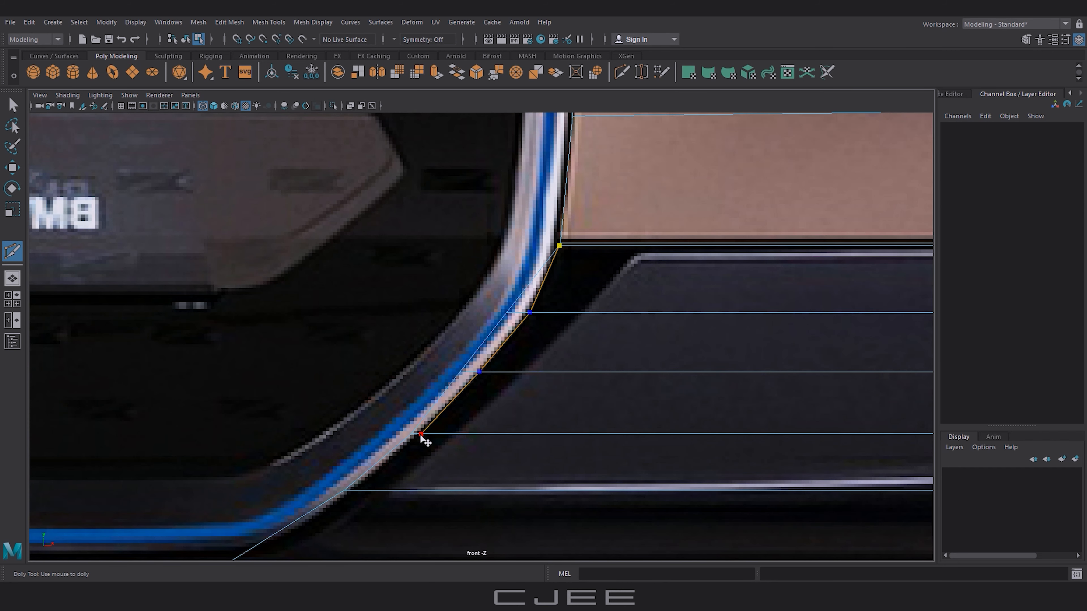
{"action": "key", "text": "ctrl+z"}
{"action": "key", "text": "ctrl+z"}
{"action": "left_click", "coordinate": [481, 372]}
{"action": "middle_click_drag", "start_coordinate": [350, 498], "coordinate": [446, 428], "text": "alt"}
{"action": "left_click", "coordinate": [449, 421]}
{"action": "middle_click_drag", "start_coordinate": [408, 469], "coordinate": [482, 423], "text": "alt"}
{"action": "left_click", "coordinate": [345, 501]}
{"action": "key", "text": "w"}
{"action": "scroll", "coordinate": [633, 257], "scroll_direction": "down", "scroll_amount": 2}
{"action": "middle_click_drag", "start_coordinate": [633, 257], "coordinate": [608, 267], "text": "alt"}
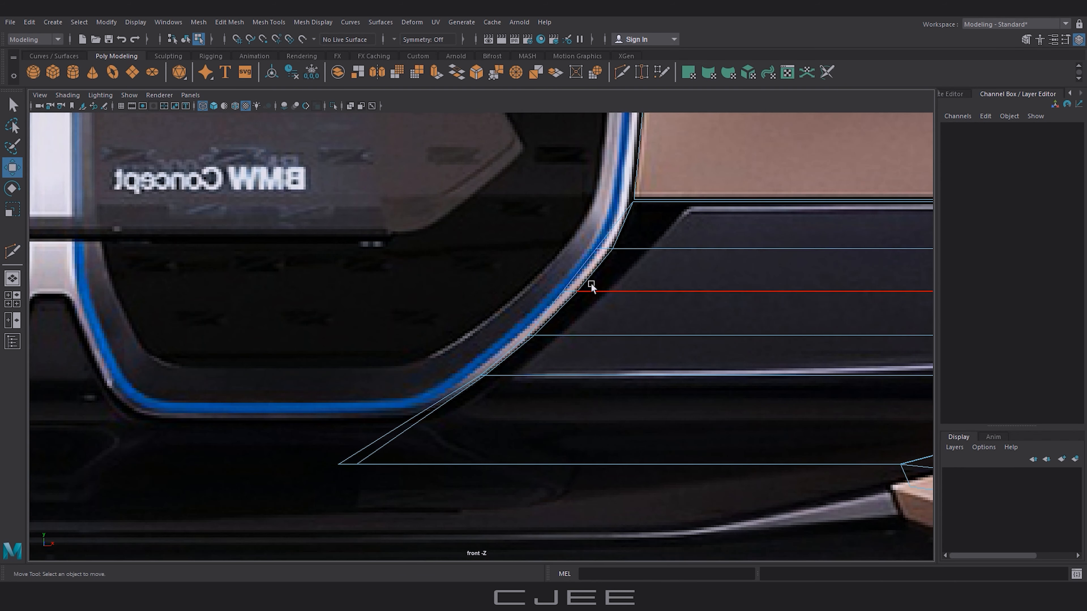
Step: Delete the narrow strip of faces between the new cut and the insert's old inner border, checking it in shaded display
{"action": "right_click", "coordinate": [619, 220]}
{"action": "left_click", "coordinate": [619, 251]}
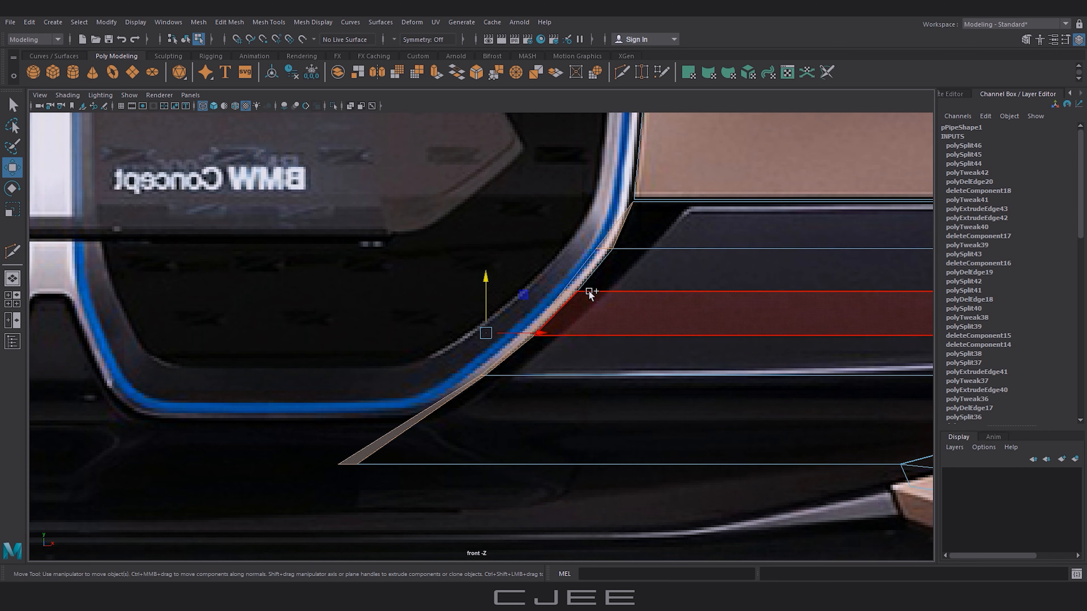
{"action": "key", "text": "6"}
{"action": "scroll", "coordinate": [723, 376], "scroll_direction": "down", "scroll_amount": 5}
{"action": "scroll", "coordinate": [699, 389], "scroll_direction": "up", "scroll_amount": 6}
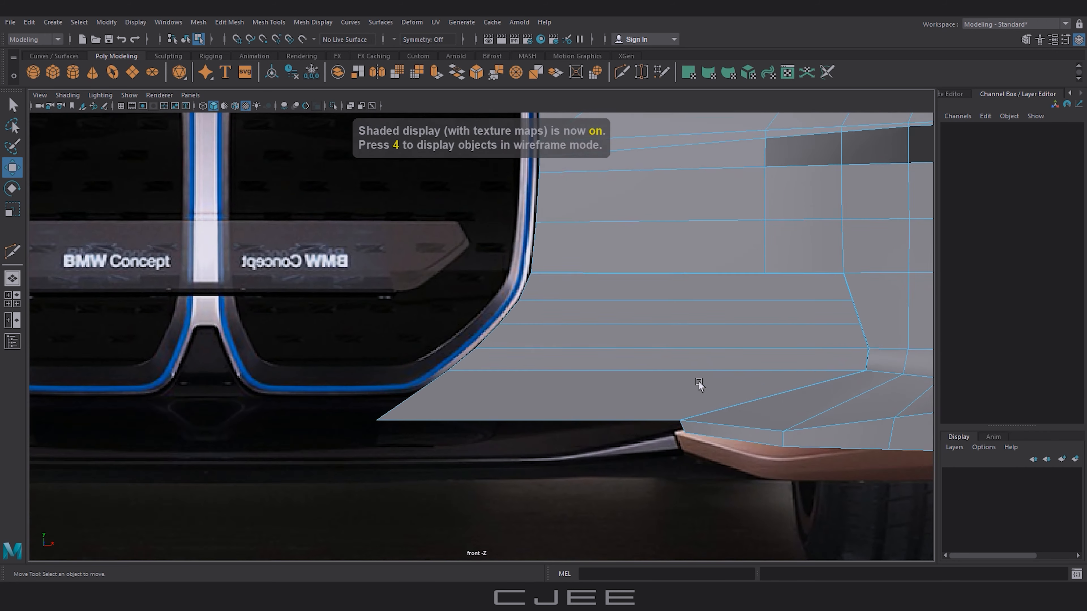
{"action": "key", "text": "4"}
{"action": "middle_click_drag", "start_coordinate": [612, 281], "coordinate": [577, 403], "text": "alt"}
{"action": "scroll", "coordinate": [577, 403], "scroll_direction": "up", "scroll_amount": 3}
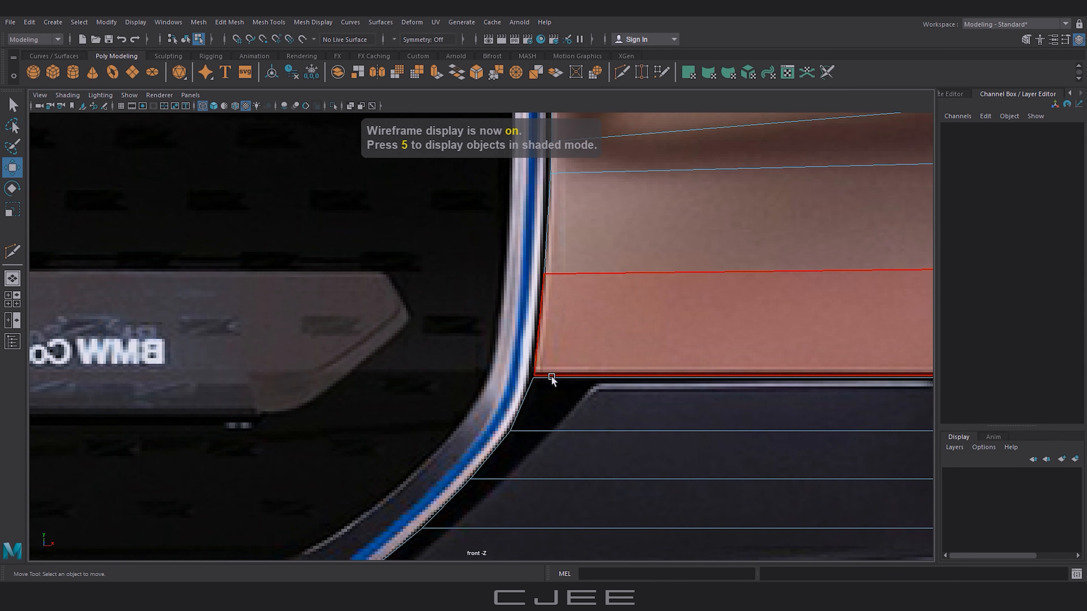
Step: Select all vertices along the insert's inner border and shift them sideways, away from the grille frame
{"action": "right_click_drag", "start_coordinate": [551, 372], "coordinate": [513, 371]}
{"action": "mouse_move", "coordinate": [578, 362]}
{"action": "left_mouse_down"}
{"action": "mouse_move", "coordinate": [524, 387]}
{"action": "mouse_move", "coordinate": [584, 377]}
{"action": "left_mouse_up"}
{"action": "scroll", "coordinate": [584, 376], "scroll_direction": "down", "scroll_amount": 3}
{"action": "middle_click_drag", "start_coordinate": [583, 376], "coordinate": [599, 308], "text": "alt"}
{"action": "left_click", "coordinate": [527, 342]}
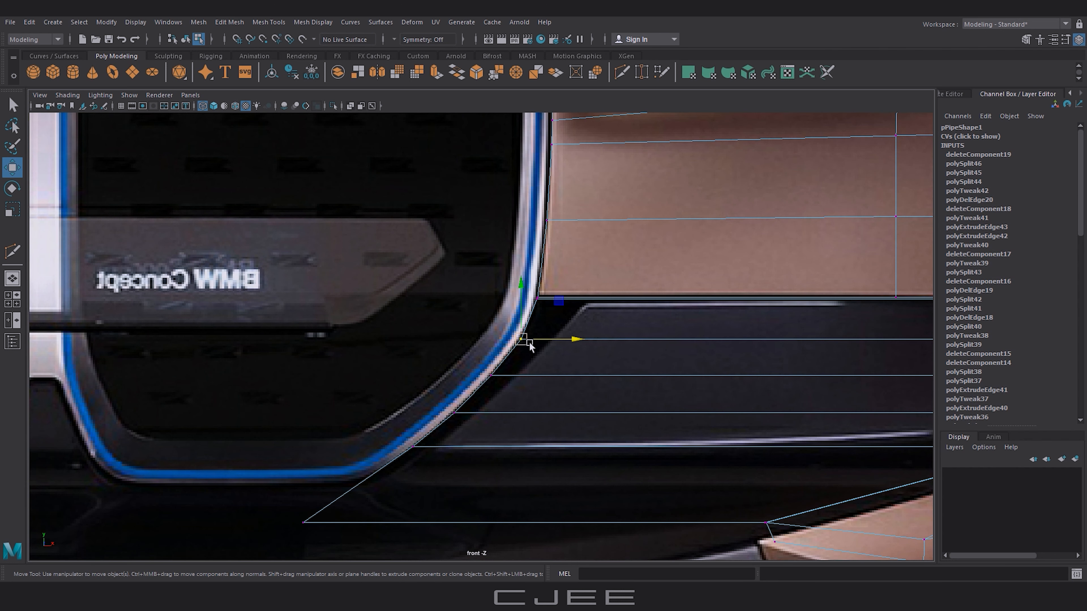
{"action": "left_click", "coordinate": [538, 309], "text": "shift"}
{"action": "left_click", "coordinate": [499, 377], "text": "shift"}
{"action": "left_click", "coordinate": [455, 413], "text": "shift"}
{"action": "left_click", "coordinate": [413, 448], "text": "shift"}
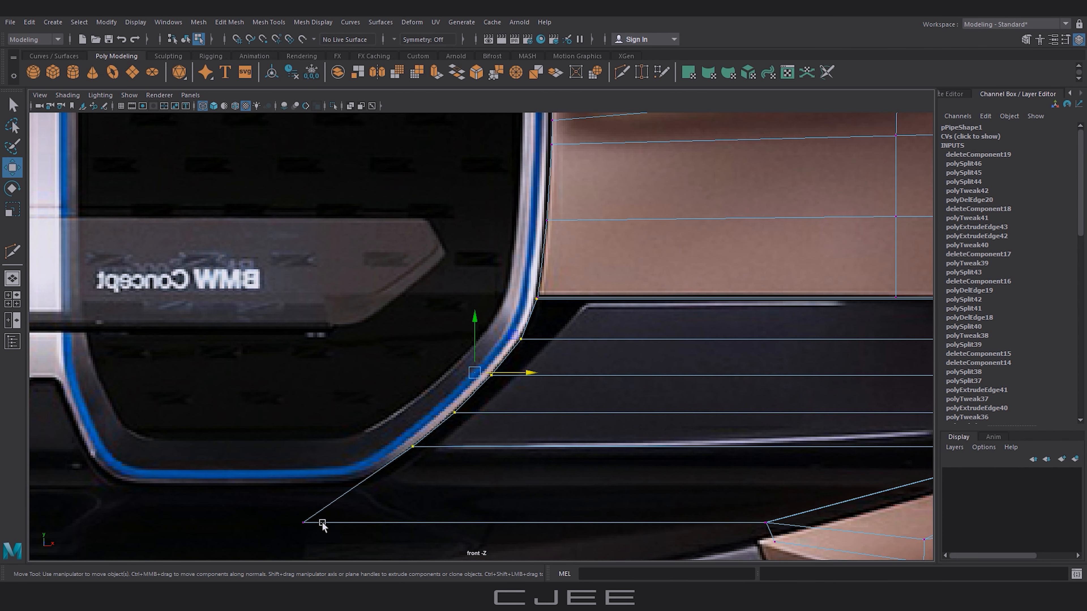
{"action": "left_click", "coordinate": [310, 523], "text": "shift"}
{"action": "left_click_drag", "start_coordinate": [507, 417], "coordinate": [497, 419]}
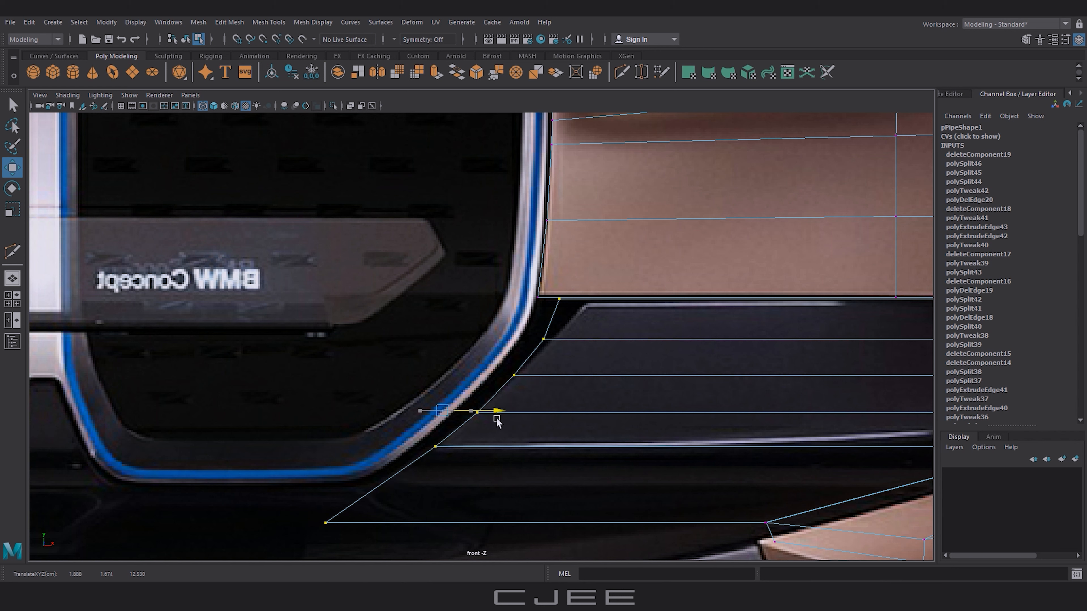
Step: Fine-tune single inner border vertices sideways and cut a vertical edge line through the insert down to its bottom edge
{"action": "left_click", "coordinate": [514, 376]}
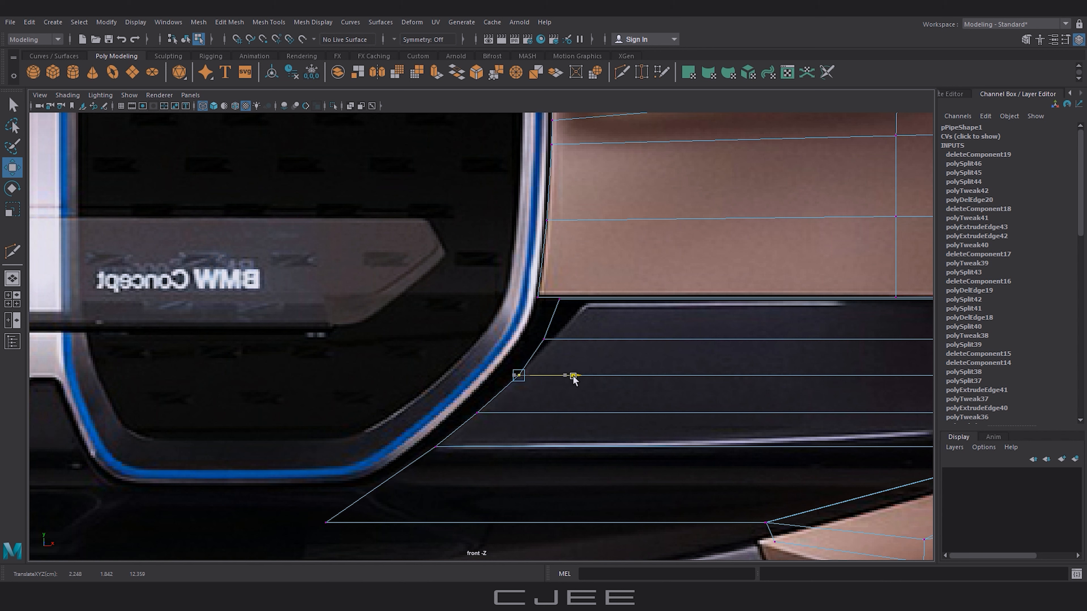
{"action": "left_click_drag", "start_coordinate": [537, 354], "coordinate": [637, 305]}
{"action": "left_click", "coordinate": [569, 298]}
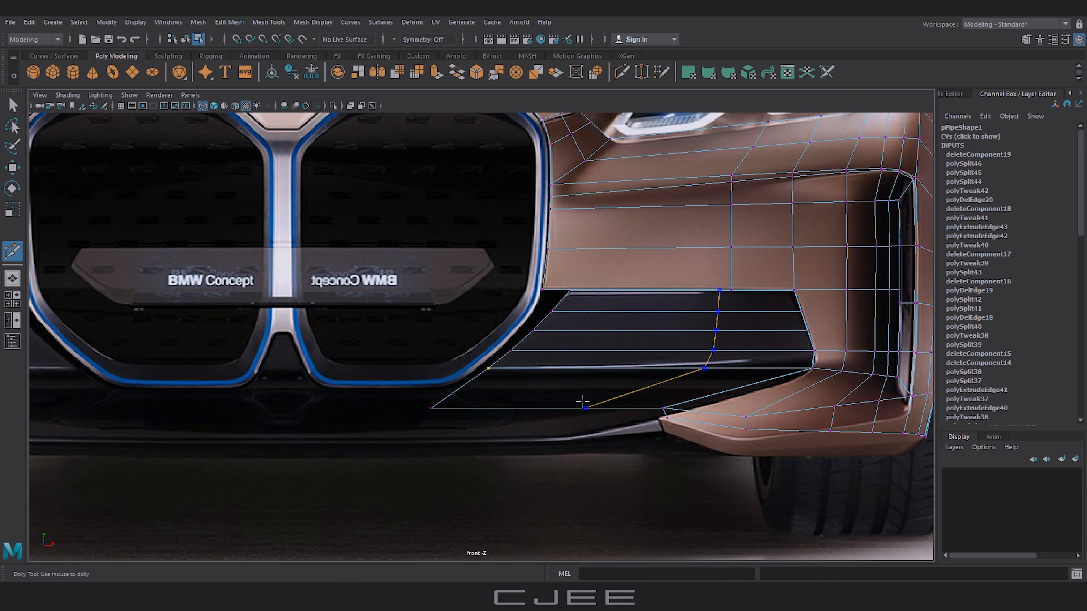
{"action": "right_click", "coordinate": [601, 444]}
Step: Lower the insert's inner bottom edge to a height of about 0.98 cm and shift it slightly towards the car's centre
{"action": "key", "text": "w"}
{"action": "right_click_drag", "start_coordinate": [538, 407], "coordinate": [538, 259]}
{"action": "left_click_drag", "start_coordinate": [514, 390], "coordinate": [496, 424]}
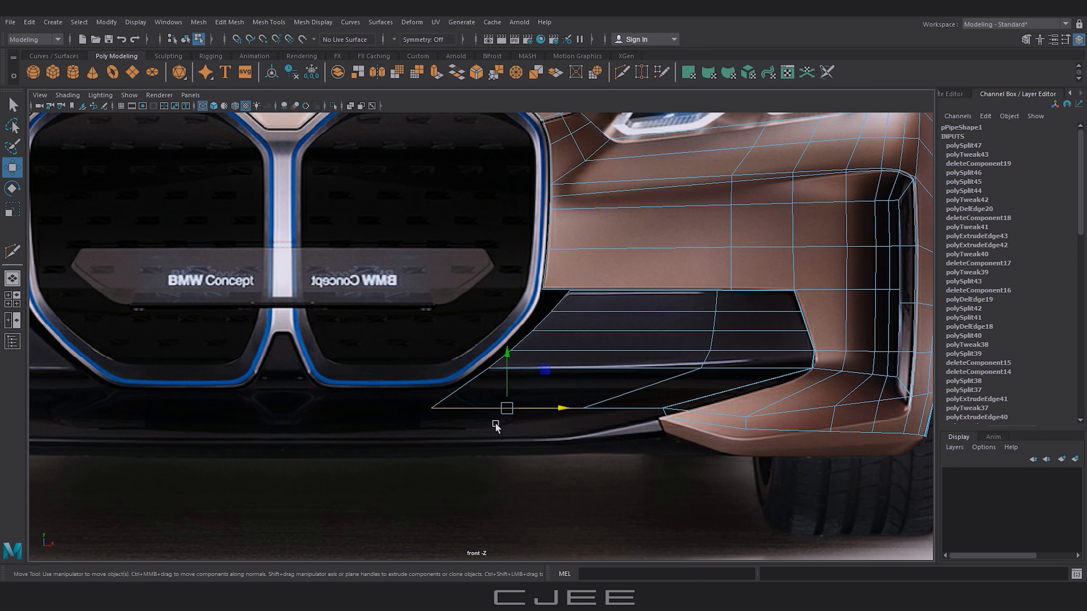
{"action": "left_click_drag", "start_coordinate": [506, 360], "coordinate": [505, 379]}
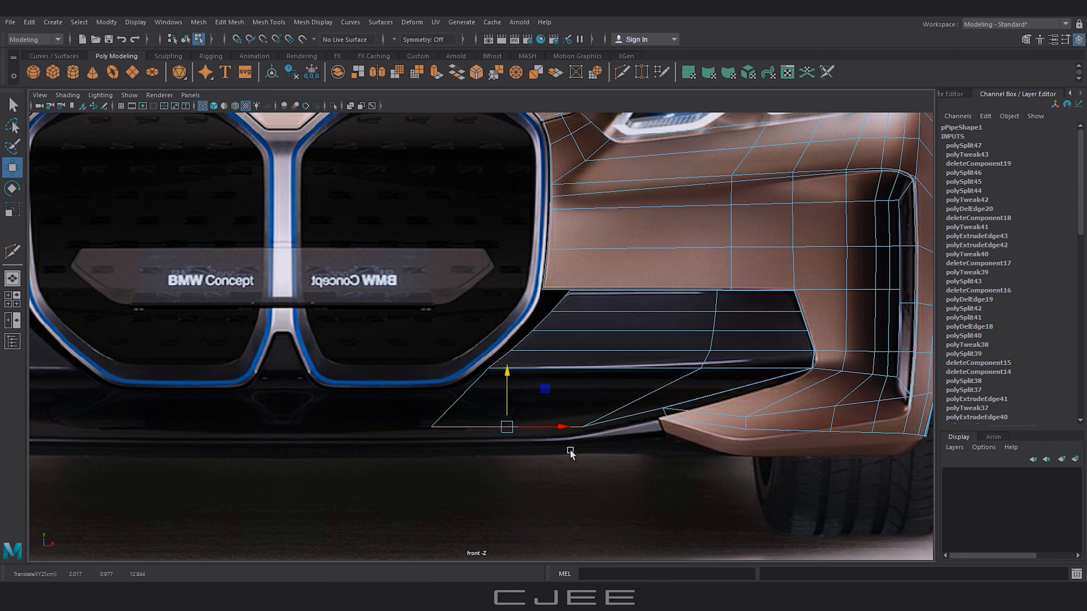
{"action": "scroll", "coordinate": [590, 445], "scroll_direction": "up", "scroll_amount": 1}
{"action": "scroll", "coordinate": [609, 436], "scroll_direction": "up", "scroll_amount": 1}
{"action": "left_click_drag", "start_coordinate": [523, 443], "coordinate": [500, 447]}
{"action": "left_click_drag", "start_coordinate": [446, 382], "coordinate": [473, 404]}
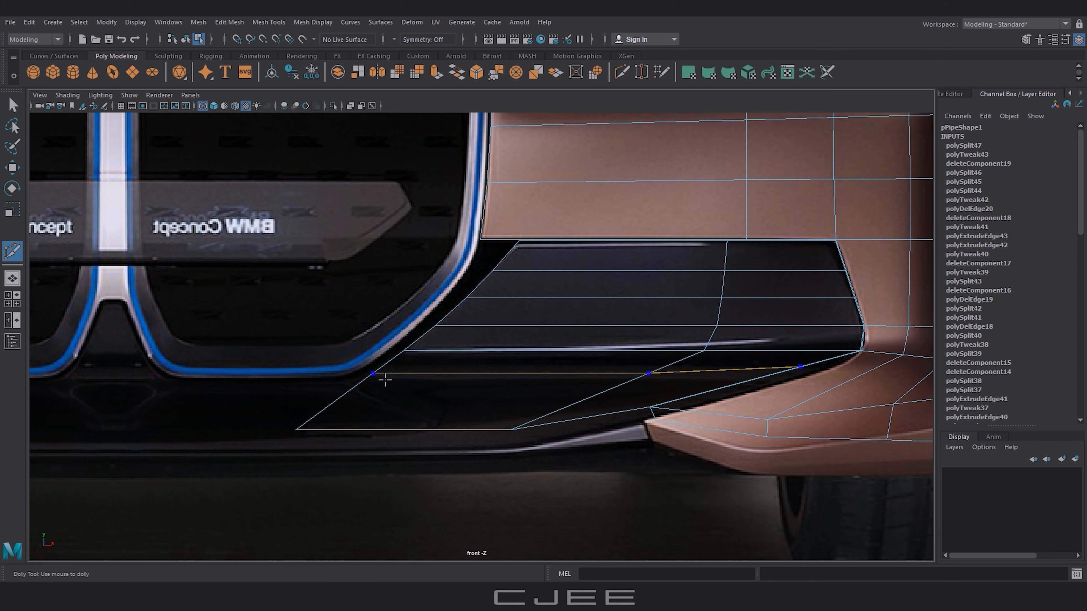
Step: Cut a horizontal edge line across the insert's lowest faces, from the inner border beside the grille corner to the outer edge
{"action": "left_click", "coordinate": [404, 351]}
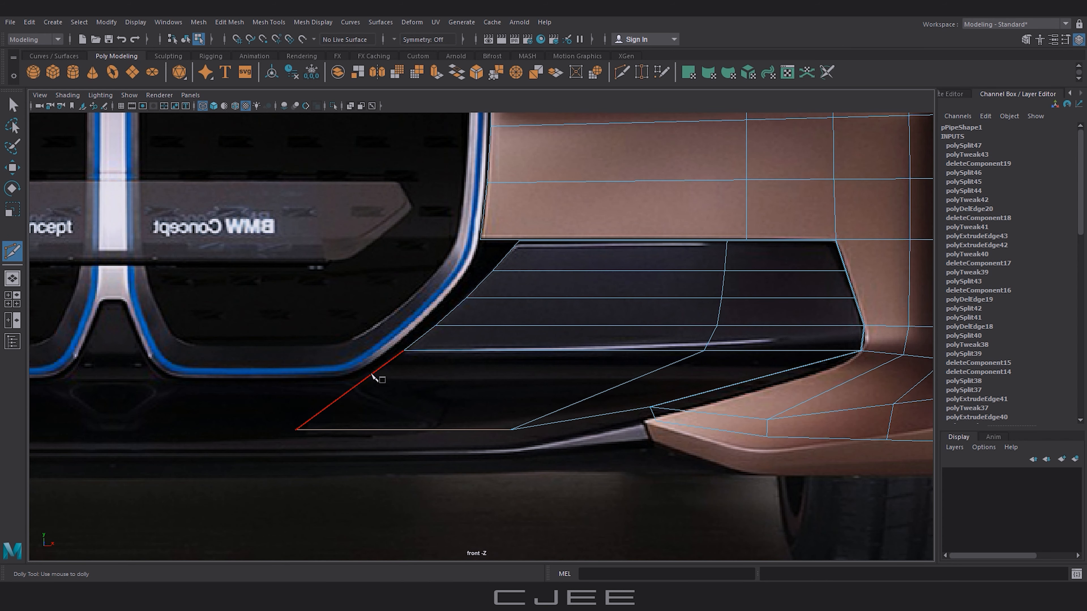
{"action": "left_click", "coordinate": [371, 374]}
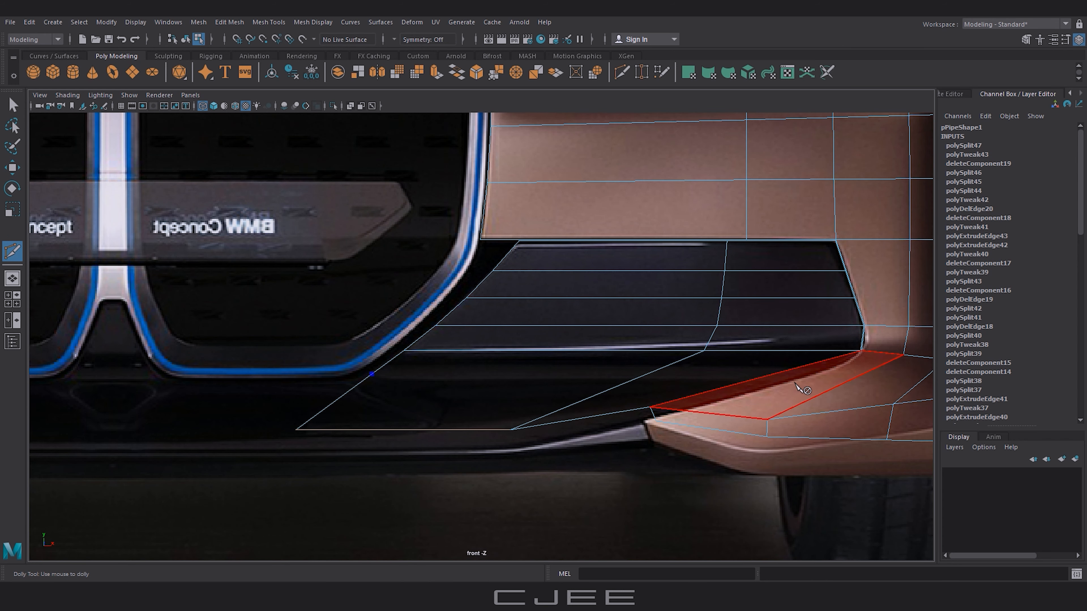
{"action": "right_click", "coordinate": [890, 377]}
Step: Cut a vertical edge from the inner border vertex below the grille corner straight down to the bottom edge
{"action": "middle_click_drag", "start_coordinate": [384, 394], "coordinate": [410, 395], "text": "alt"}
{"action": "scroll", "coordinate": [410, 395], "scroll_direction": "up", "scroll_amount": 1}
{"action": "key", "text": "w"}
{"action": "right_click", "coordinate": [392, 379]}
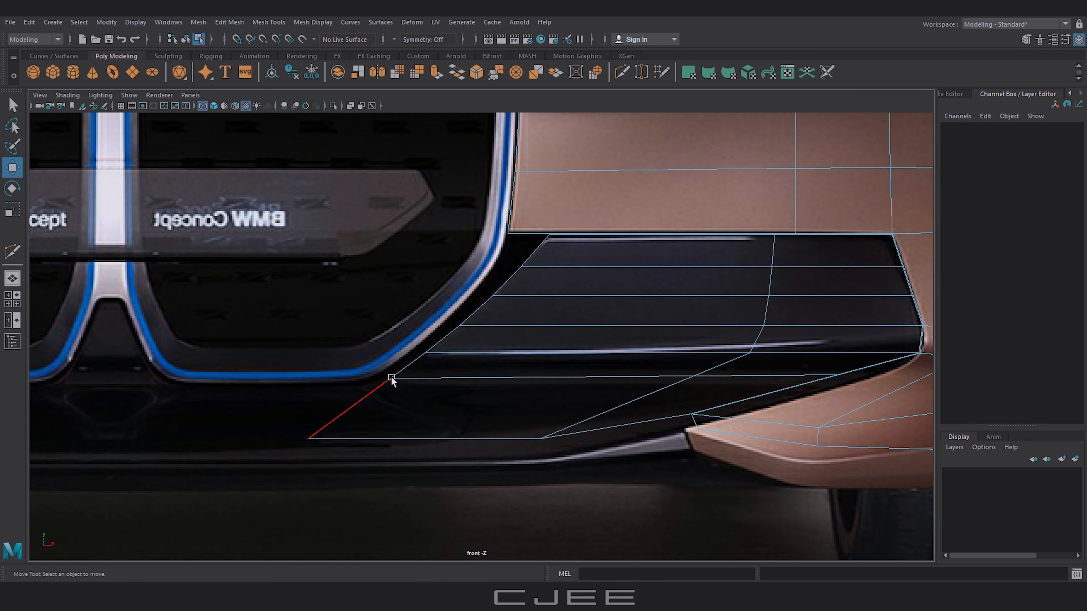
{"action": "right_click_drag", "start_coordinate": [392, 379], "coordinate": [371, 361]}
{"action": "middle_click_drag", "start_coordinate": [372, 365], "coordinate": [454, 312], "text": "alt"}
{"action": "scroll", "coordinate": [454, 312], "scroll_direction": "down", "scroll_amount": 1}
{"action": "key", "text": "y"}
{"action": "left_click", "coordinate": [475, 321]}
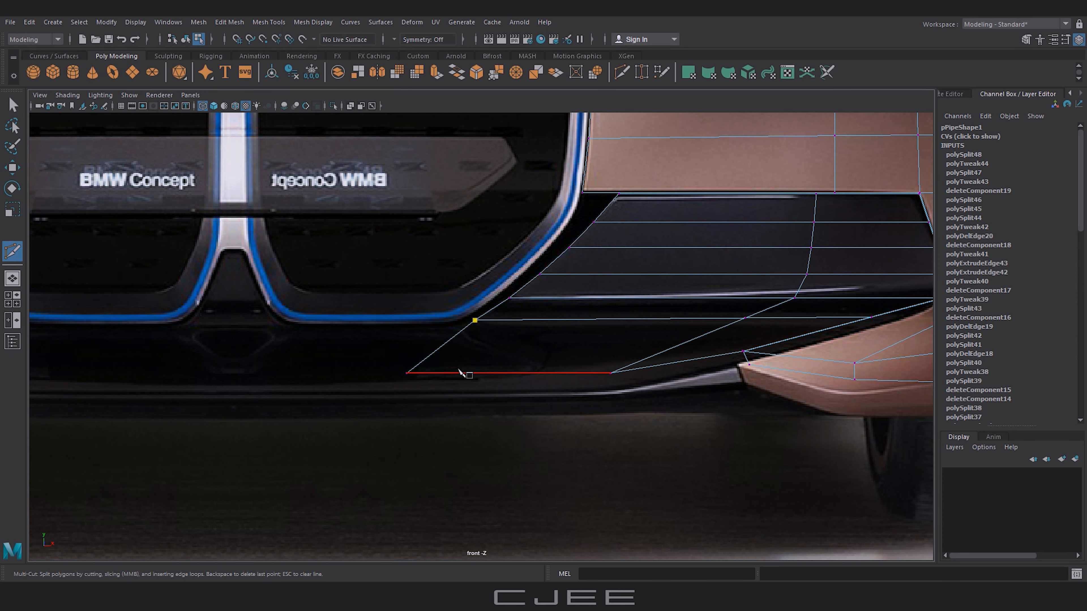
{"action": "left_click", "coordinate": [475, 373]}
{"action": "right_click", "coordinate": [538, 372]}
Step: Delete the triangular face on the inner side of the new vertical edge
{"action": "key", "text": "w"}
{"action": "right_click_drag", "start_coordinate": [458, 333], "coordinate": [457, 356]}
{"action": "left_click", "coordinate": [452, 354]}
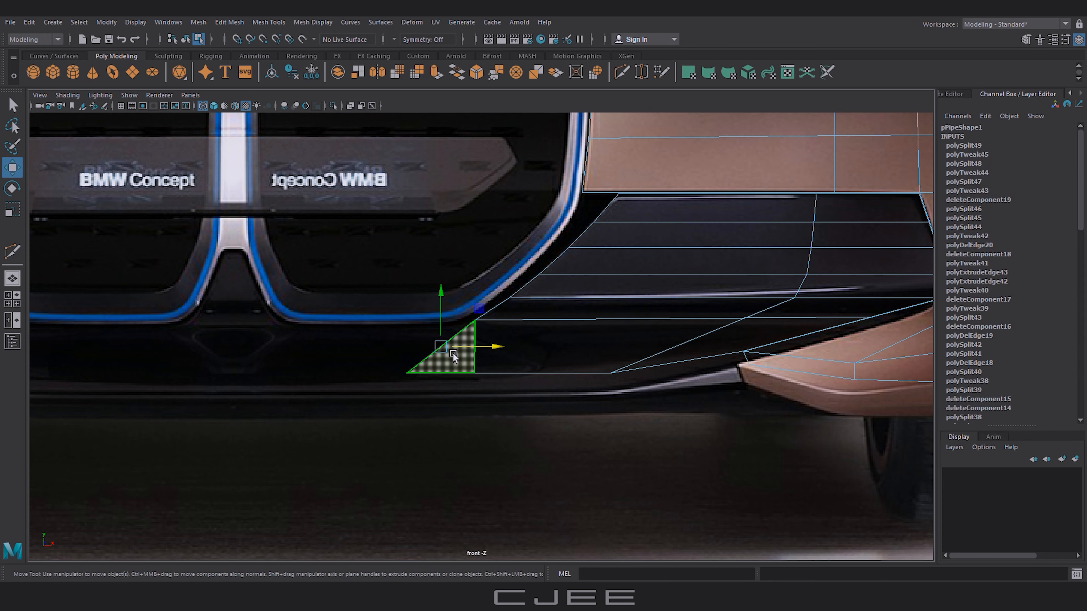
{"action": "key", "text": "Delete"}
Step: Nudge the vertex at the grille corner sideways and scale it together with the vertex below into a vertical line
{"action": "key", "text": "y"}
{"action": "scroll", "coordinate": [474, 320], "scroll_direction": "up", "scroll_amount": 1}
{"action": "left_click", "coordinate": [475, 320]}
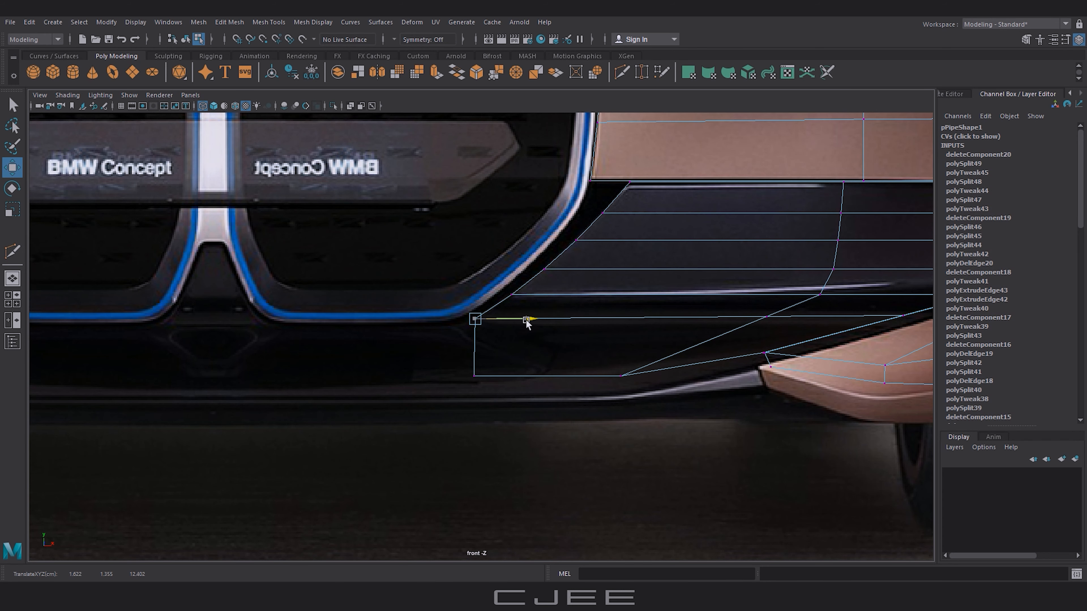
{"action": "left_click_drag", "start_coordinate": [433, 339], "coordinate": [492, 431], "text": "shift"}
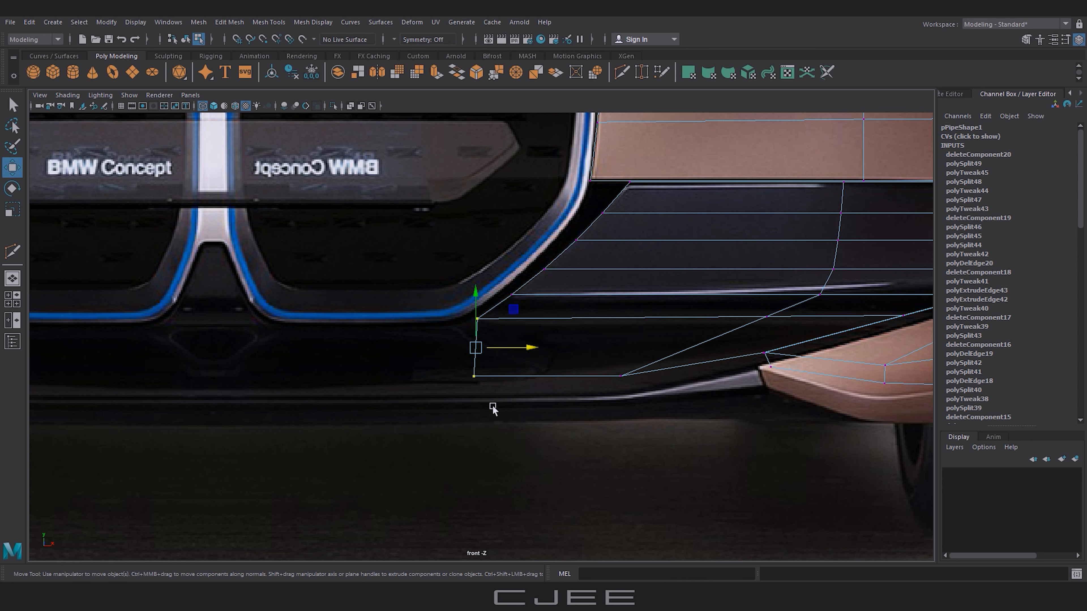
{"action": "key", "text": "r"}
{"action": "middle_click_drag", "start_coordinate": [477, 352], "coordinate": [388, 364], "text": "alt"}
{"action": "left_click", "coordinate": [327, 356]}
Step: Raise the two inner vertices of the insert's bottom edge slightly
{"action": "key", "text": "w"}
{"action": "left_click_drag", "start_coordinate": [332, 361], "coordinate": [542, 420]}
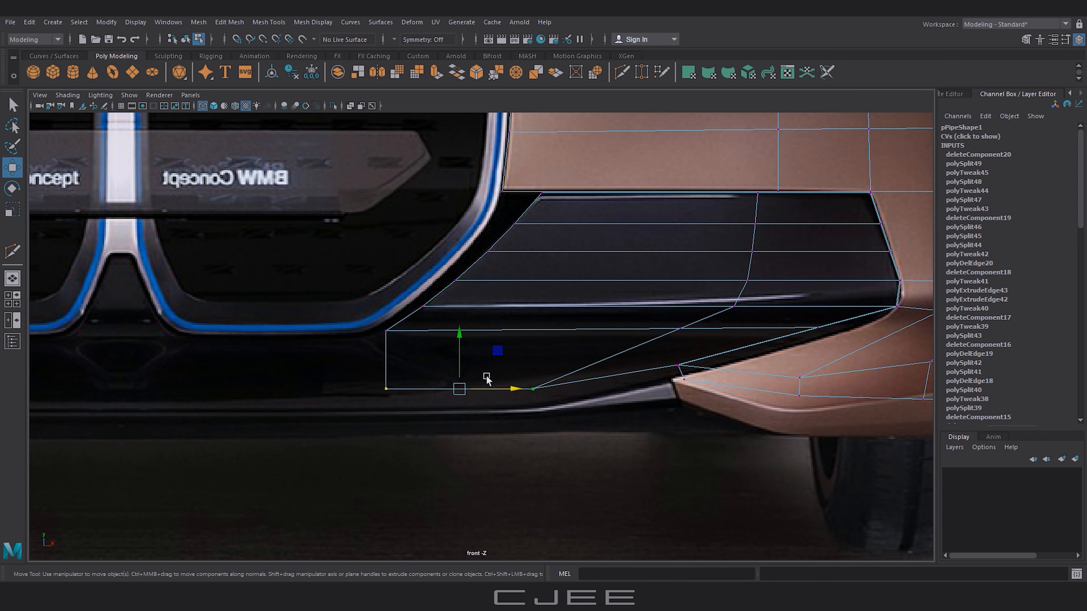
{"action": "left_click_drag", "start_coordinate": [460, 332], "coordinate": [460, 324]}
{"action": "middle_click_drag", "start_coordinate": [594, 395], "coordinate": [426, 401], "text": "alt"}
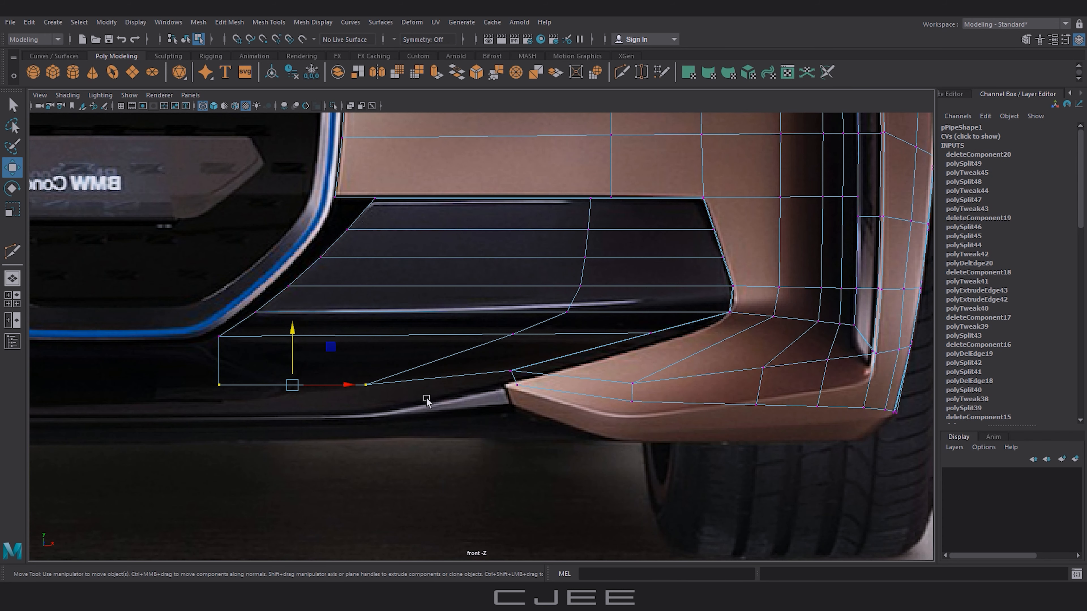
Step: Extrude the insert's inner border edges towards the grille frame with Translate X -0.094 and pull them forward in side view
{"action": "right_click_drag", "start_coordinate": [358, 218], "coordinate": [359, 188]}
{"action": "left_click", "coordinate": [361, 210]}
{"action": "left_click", "coordinate": [238, 328], "text": "shift"}
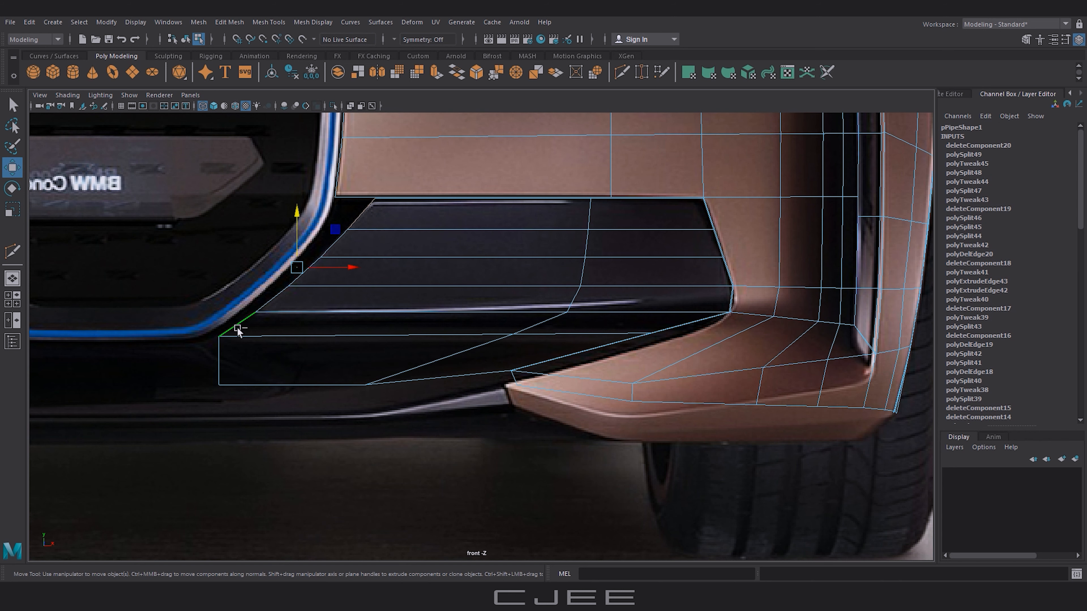
{"action": "key", "text": "ctrl+e"}
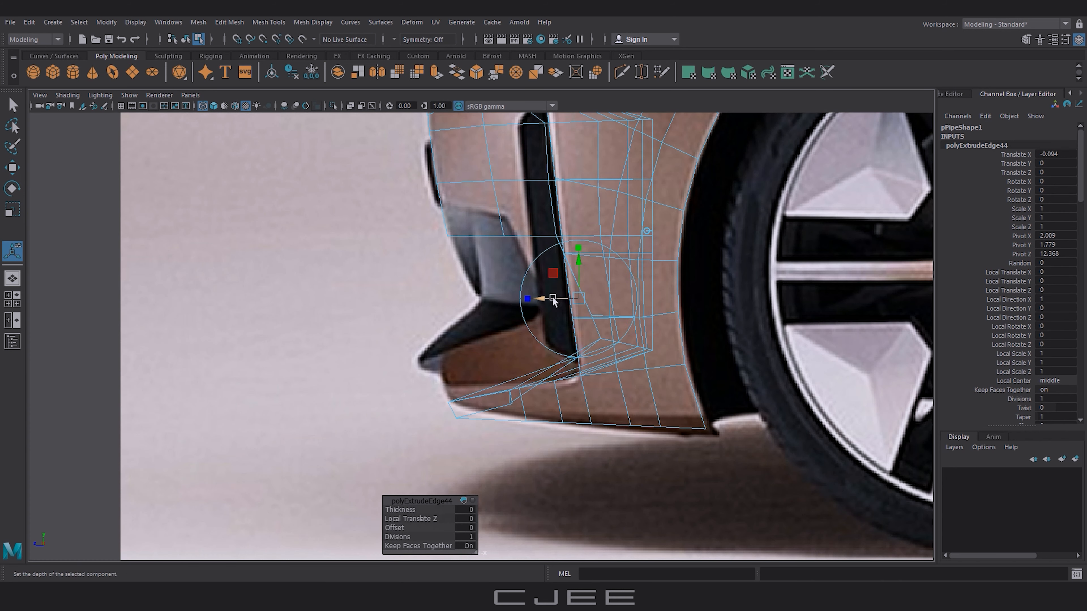
{"action": "left_click_drag", "start_coordinate": [553, 301], "coordinate": [459, 325]}
Step: Delete the surplus edge and pull the edge row beside the grille frame forward to about Z 12.96 in side view
{"action": "key", "text": "q"}
{"action": "key", "text": "ctrl+Delete"}
{"action": "key", "text": "w"}
{"action": "scroll", "coordinate": [509, 325], "scroll_direction": "down", "scroll_amount": 3}
{"action": "left_click", "coordinate": [508, 304]}
{"action": "scroll", "coordinate": [509, 308], "scroll_direction": "up", "scroll_amount": 2}
{"action": "left_click", "coordinate": [512, 321], "text": "shift"}
{"action": "left_click", "coordinate": [510, 341], "text": "shift"}
{"action": "left_click", "coordinate": [507, 358], "text": "shift"}
{"action": "left_click", "coordinate": [490, 376], "text": "shift"}
{"action": "left_click", "coordinate": [467, 391], "text": "shift"}
{"action": "key", "text": "space"}
{"action": "key", "text": "space"}
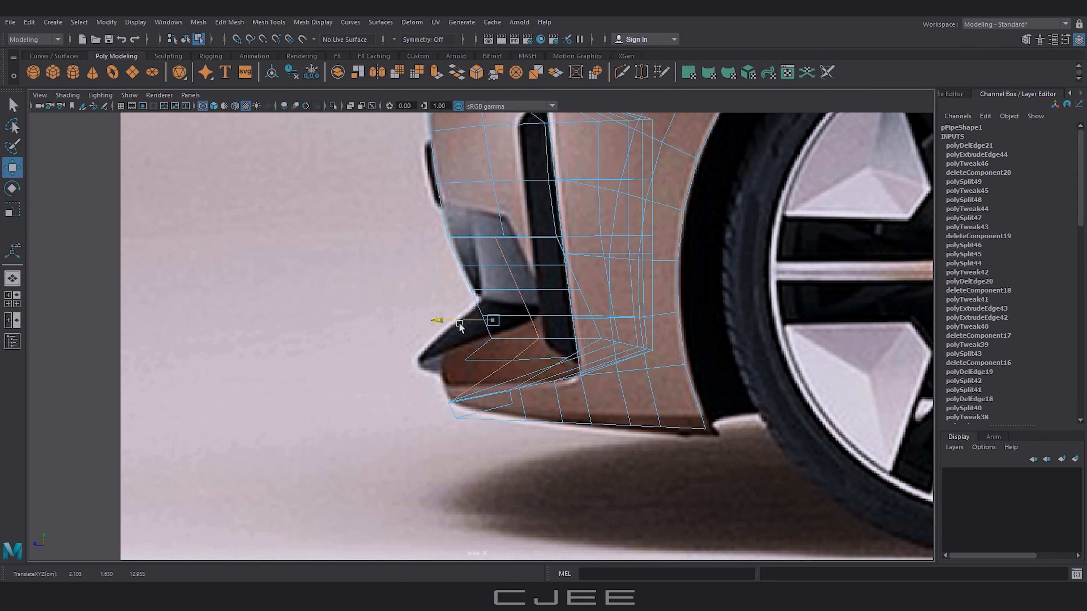
Step: In front view, shift the insert's inner border vertices sideways one at a time onto the grille frame's outer edge, working down from the top corner
{"action": "key", "text": "space"}
{"action": "key", "text": "space"}
{"action": "right_click_drag", "start_coordinate": [488, 290], "coordinate": [454, 294]}
{"action": "left_click", "coordinate": [501, 294]}
{"action": "left_click_drag", "start_coordinate": [563, 296], "coordinate": [529, 297]}
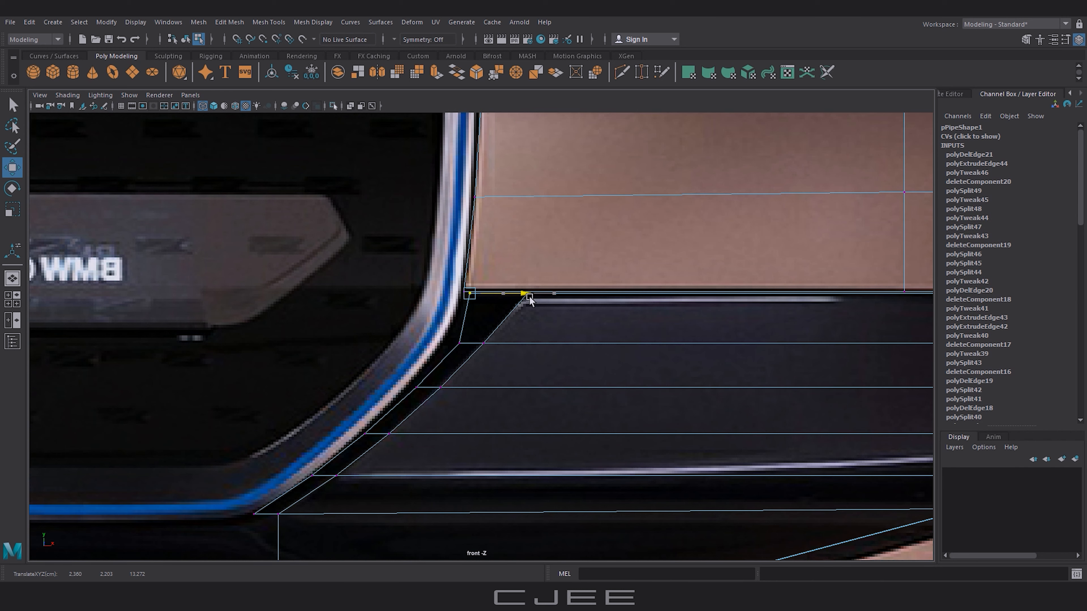
{"action": "scroll", "coordinate": [471, 337], "scroll_direction": "up", "scroll_amount": 5}
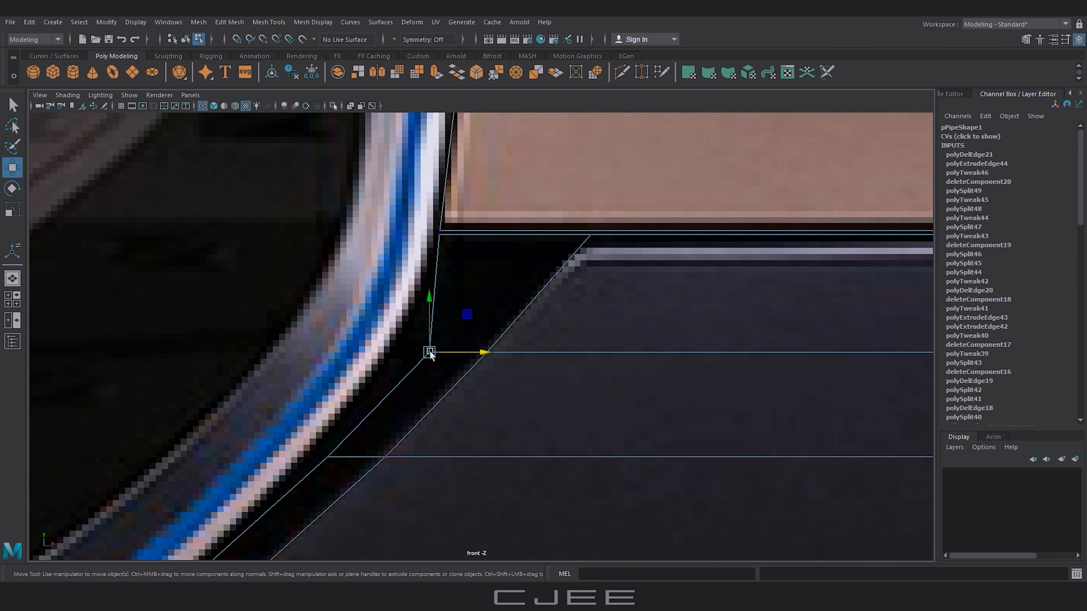
{"action": "left_click_drag", "start_coordinate": [477, 354], "coordinate": [433, 359]}
{"action": "middle_click_drag", "start_coordinate": [432, 360], "coordinate": [503, 317], "text": "alt"}
{"action": "left_click", "coordinate": [399, 415]}
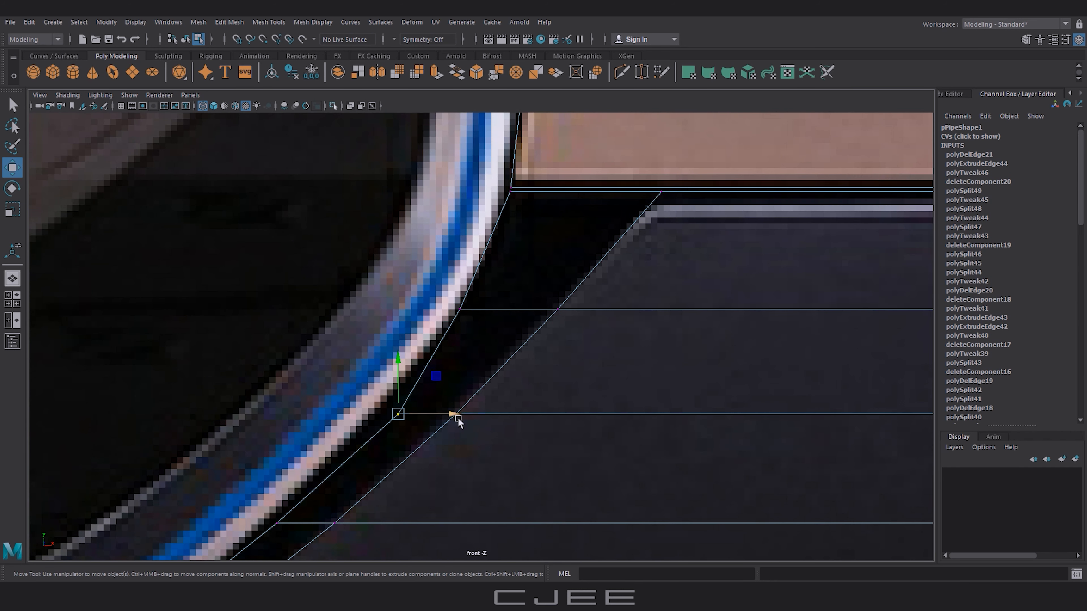
{"action": "left_click_drag", "start_coordinate": [458, 417], "coordinate": [421, 422]}
{"action": "middle_click_drag", "start_coordinate": [421, 422], "coordinate": [504, 422], "text": "alt"}
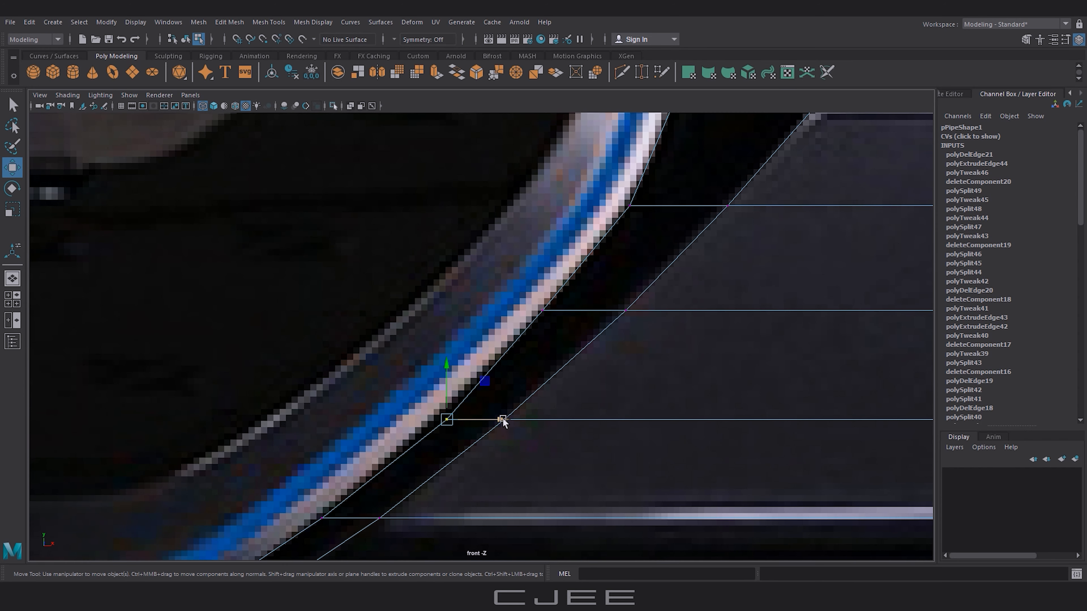
Step: Fine-tune the inner border vertices in small groups, nudging the middle pair and the lowest ones sideways to follow the grille frame's curve
{"action": "scroll", "coordinate": [500, 407], "scroll_direction": "down", "scroll_amount": 3}
{"action": "left_click", "coordinate": [510, 344]}
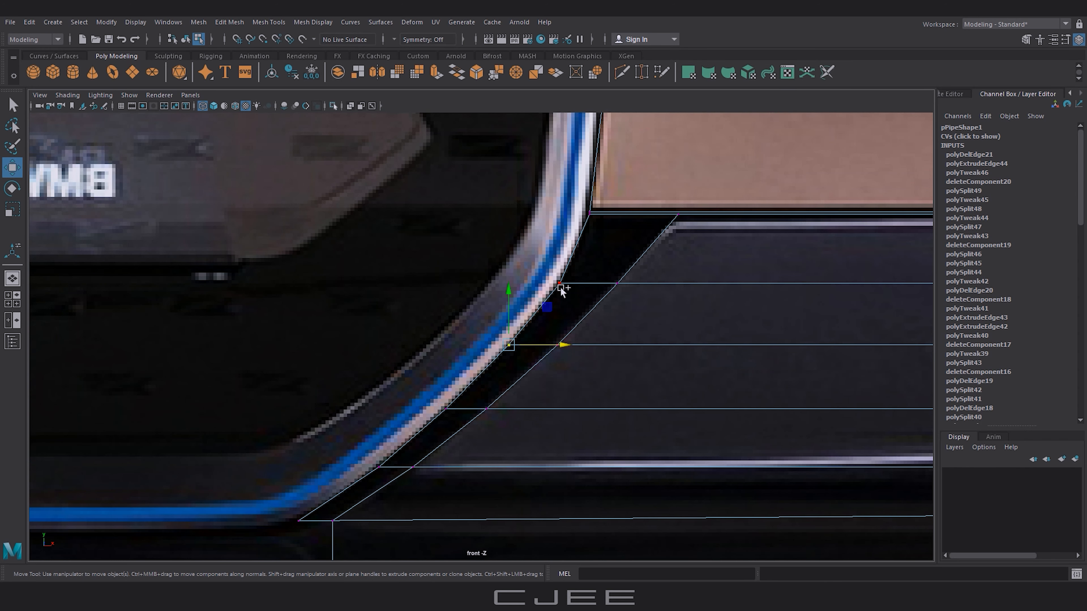
{"action": "left_click", "coordinate": [560, 285], "text": "shift"}
{"action": "left_click_drag", "start_coordinate": [587, 313], "coordinate": [590, 314]}
{"action": "middle_click_drag", "start_coordinate": [498, 401], "coordinate": [569, 328], "text": "alt"}
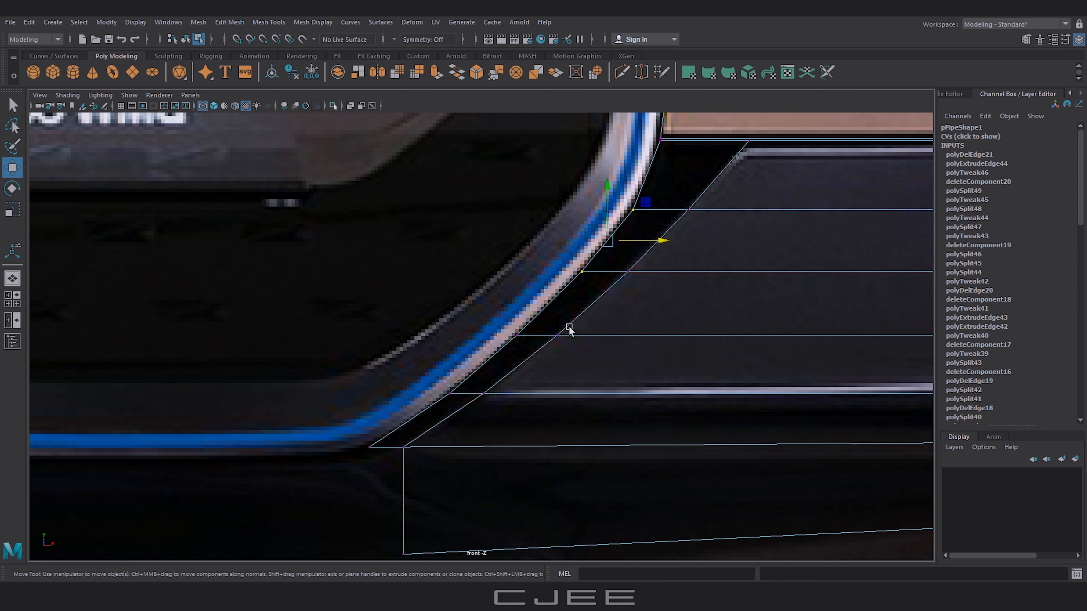
{"action": "double_click", "coordinate": [454, 392], "text": "shift"}
{"action": "left_click", "coordinate": [451, 393], "text": "shift"}
{"action": "left_click", "coordinate": [370, 447], "text": "shift"}
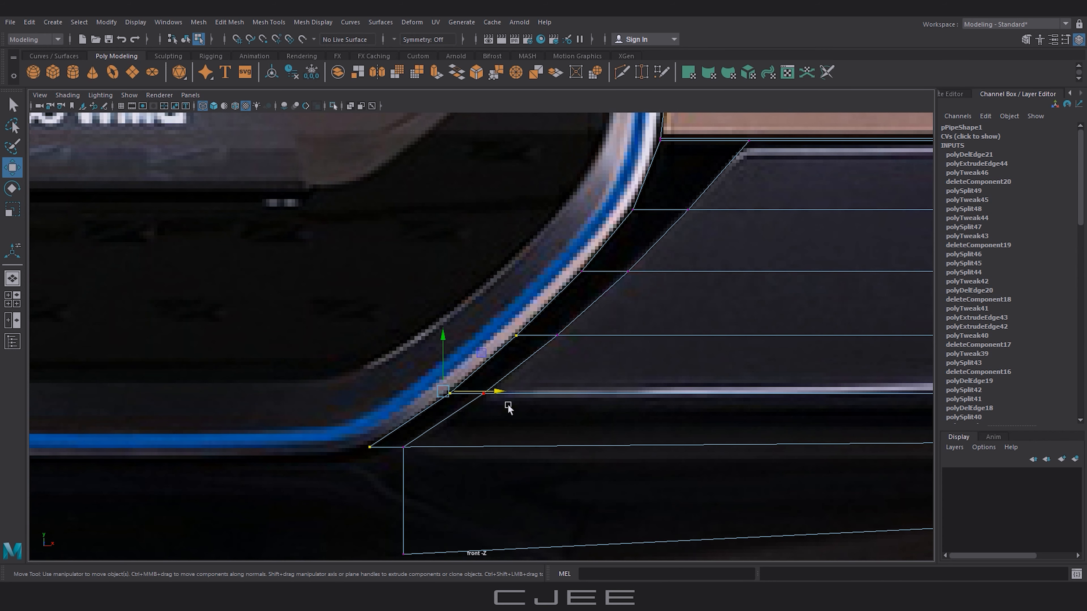
{"action": "left_click_drag", "start_coordinate": [502, 388], "coordinate": [502, 389]}
{"action": "middle_click_drag", "start_coordinate": [558, 365], "coordinate": [513, 383], "text": "alt"}
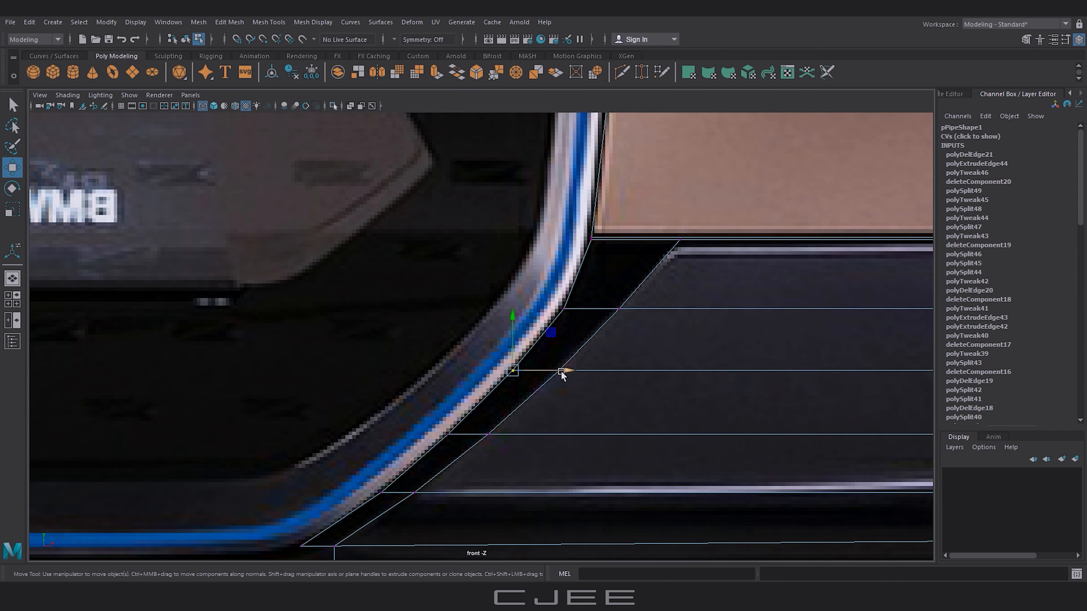
Step: Extrude the small border edge at the grille frame's lower corner towards the car's centre with Translate X -0.988
{"action": "middle_click_drag", "start_coordinate": [614, 369], "coordinate": [593, 408], "text": "alt"}
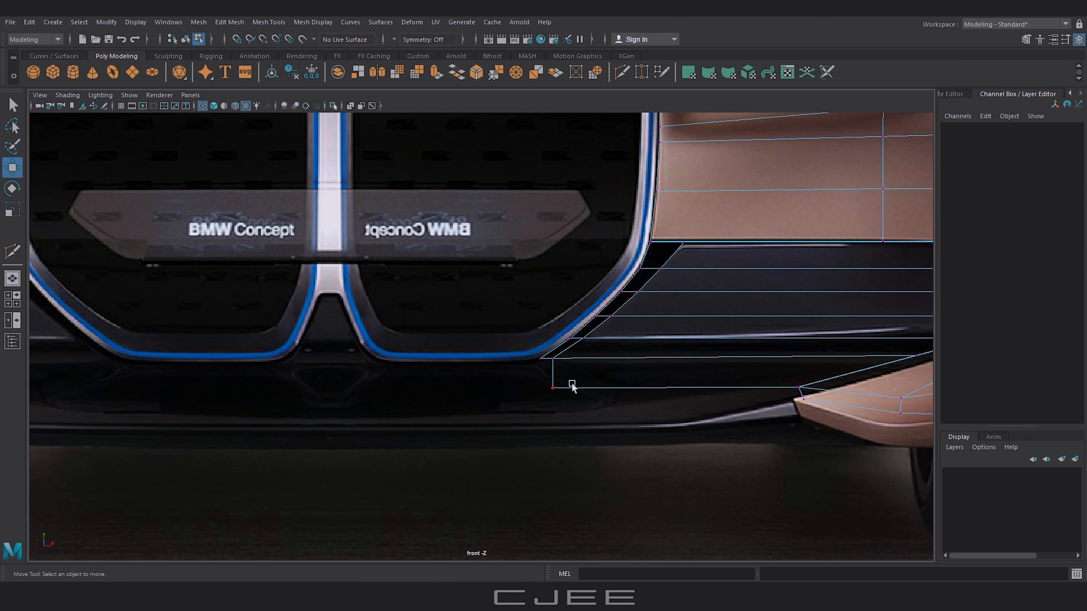
{"action": "right_click_drag", "start_coordinate": [552, 287], "coordinate": [552, 262]}
{"action": "left_click", "coordinate": [553, 373]}
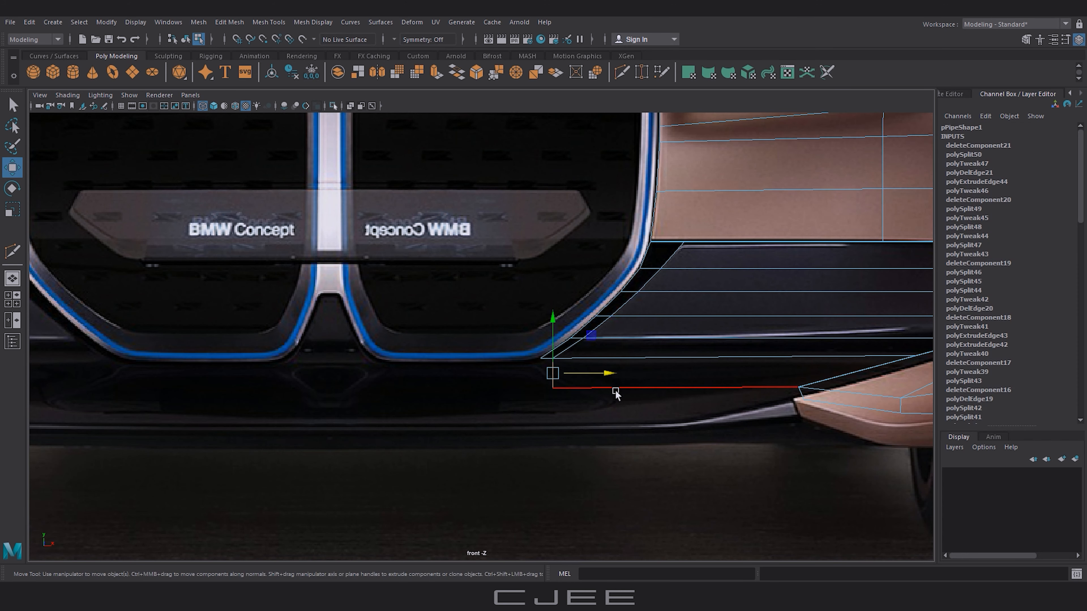
{"action": "scroll", "coordinate": [620, 393], "scroll_direction": "up", "scroll_amount": 1}
{"action": "scroll", "coordinate": [635, 396], "scroll_direction": "up", "scroll_amount": 1}
{"action": "middle_click_drag", "start_coordinate": [635, 397], "coordinate": [621, 328], "text": "alt"}
{"action": "left_click", "coordinate": [567, 301]}
{"action": "key", "text": "ctrl+e"}
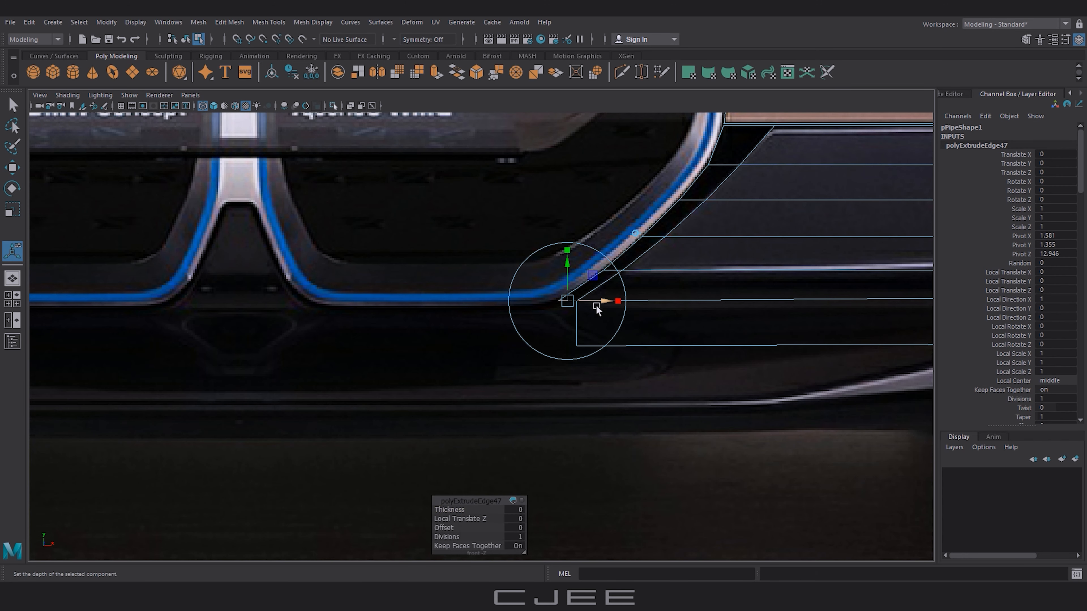
{"action": "left_click_drag", "start_coordinate": [597, 306], "coordinate": [512, 309]}
Step: Pull the extruded edge back to where the frame's bottom straight begins and align it with the scale tool
{"action": "key", "text": "w"}
{"action": "left_click_drag", "start_coordinate": [359, 304], "coordinate": [549, 306]}
{"action": "scroll", "coordinate": [595, 330], "scroll_direction": "up", "scroll_amount": 4}
{"action": "middle_click_drag", "start_coordinate": [628, 316], "coordinate": [638, 343], "text": "alt"}
{"action": "key", "text": "r"}
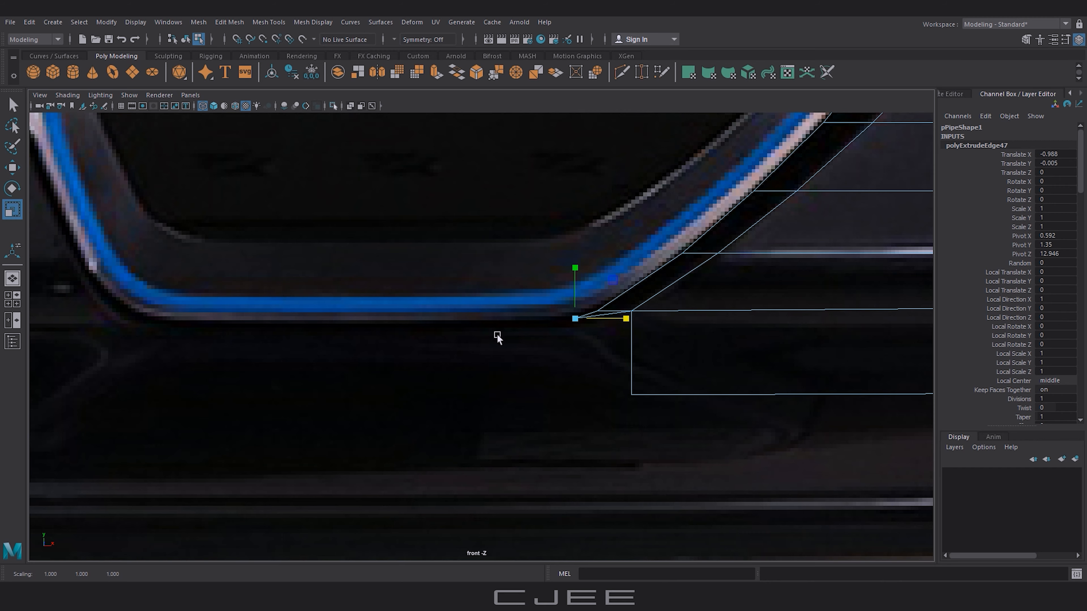
{"action": "scroll", "coordinate": [497, 338], "scroll_direction": "up", "scroll_amount": 2}
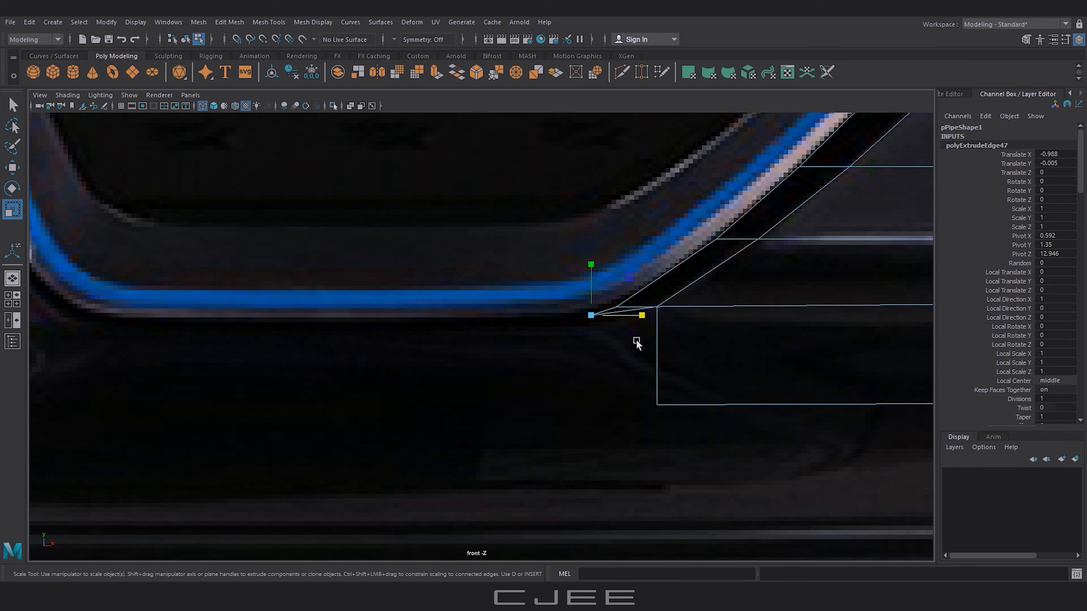
Step: Extrude the end edge along the straight underside of the grille frame with Translate X -0.896 and adjust it at the inner corner
{"action": "key", "text": "ctrl+e"}
{"action": "left_click_drag", "start_coordinate": [640, 319], "coordinate": [209, 317]}
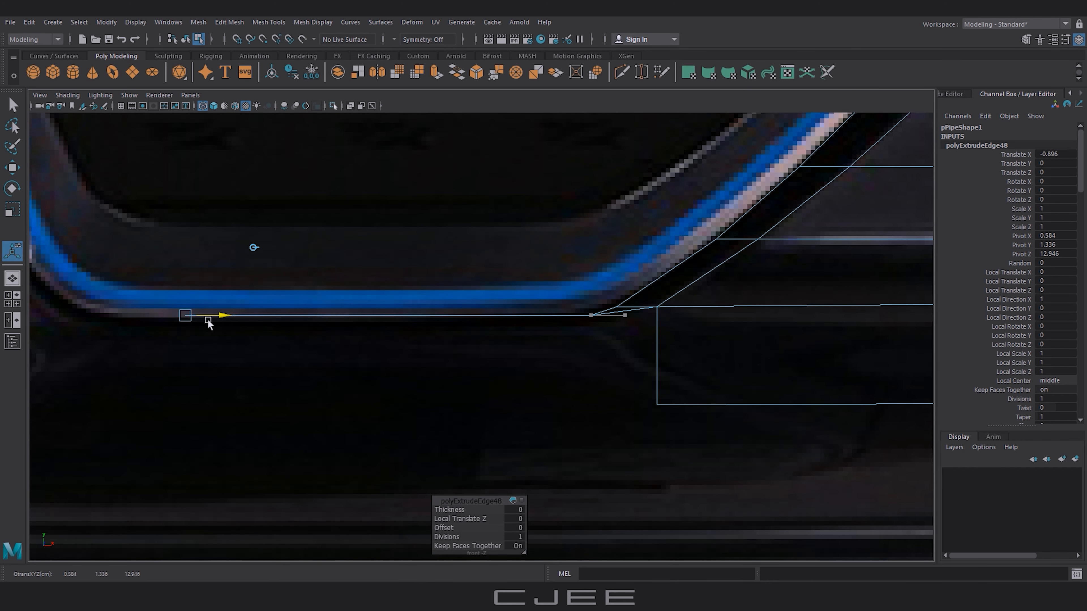
{"action": "middle_click_drag", "start_coordinate": [208, 317], "coordinate": [328, 367], "text": "alt"}
{"action": "mouse_move", "coordinate": [301, 355]}
{"action": "left_mouse_down"}
{"action": "mouse_move", "coordinate": [342, 367]}
{"action": "mouse_move", "coordinate": [289, 360]}
{"action": "left_mouse_up"}
{"action": "key", "text": "w"}
{"action": "scroll", "coordinate": [387, 352], "scroll_direction": "down", "scroll_amount": 2}
{"action": "middle_click_drag", "start_coordinate": [387, 352], "coordinate": [529, 434], "text": "alt"}
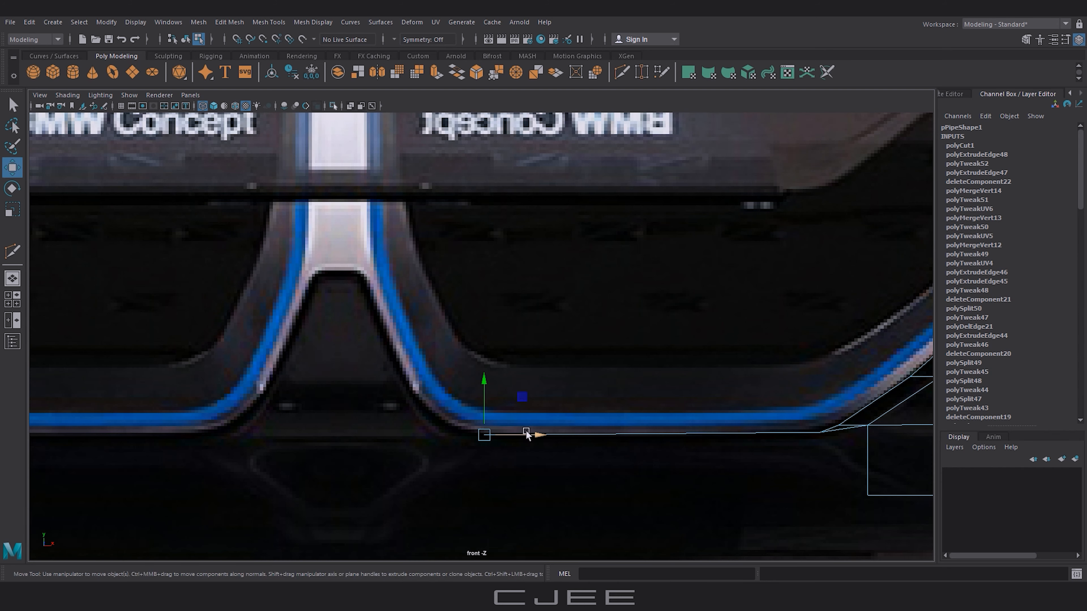
Step: Extrude the end edge in successive short segments around the grille frame's rounded inner corner, up towards the central gap
{"action": "key", "text": "ctrl+e"}
{"action": "left_click", "coordinate": [552, 367]}
{"action": "left_click_drag", "start_coordinate": [485, 435], "coordinate": [437, 467]}
{"action": "scroll", "coordinate": [447, 427], "scroll_direction": "up", "scroll_amount": 2}
{"action": "middle_click_drag", "start_coordinate": [454, 433], "coordinate": [556, 404], "text": "alt"}
{"action": "key", "text": "ctrl+e"}
{"action": "left_click", "coordinate": [601, 365]}
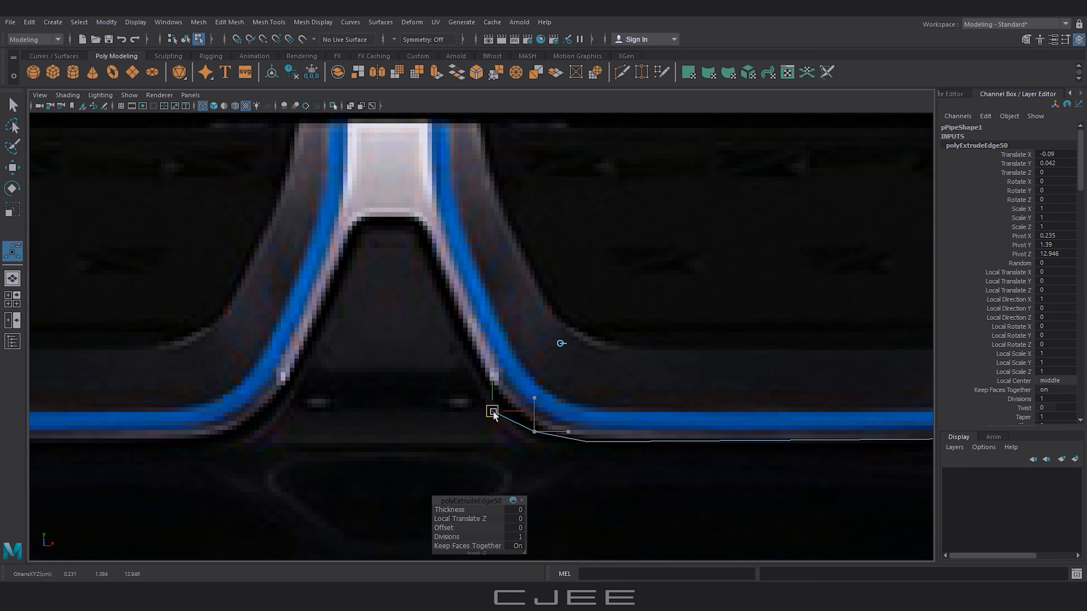
{"action": "key", "text": "ctrl+e"}
{"action": "left_click", "coordinate": [559, 323]}
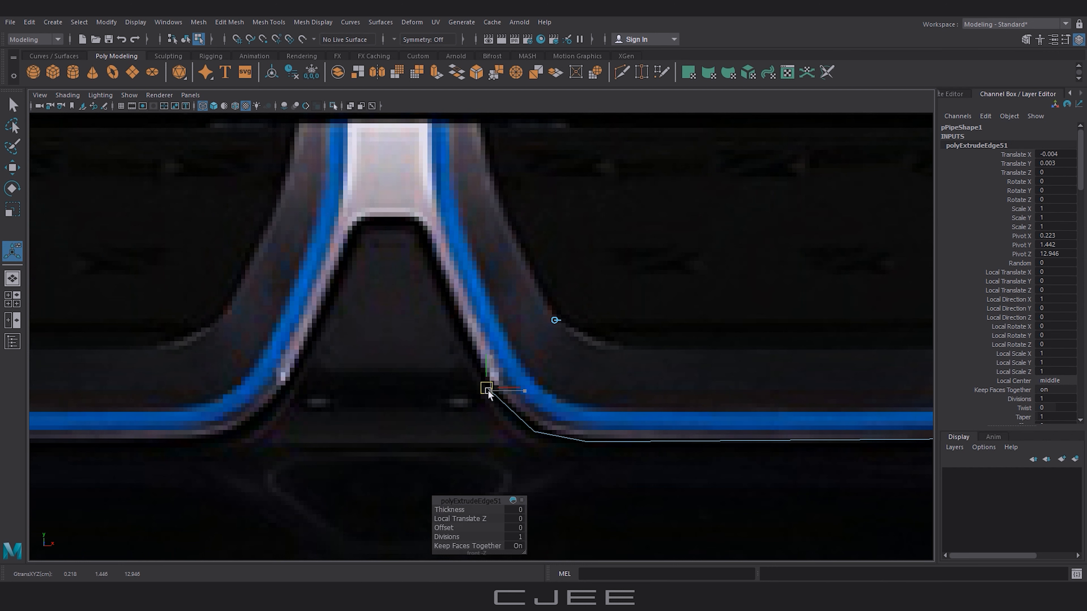